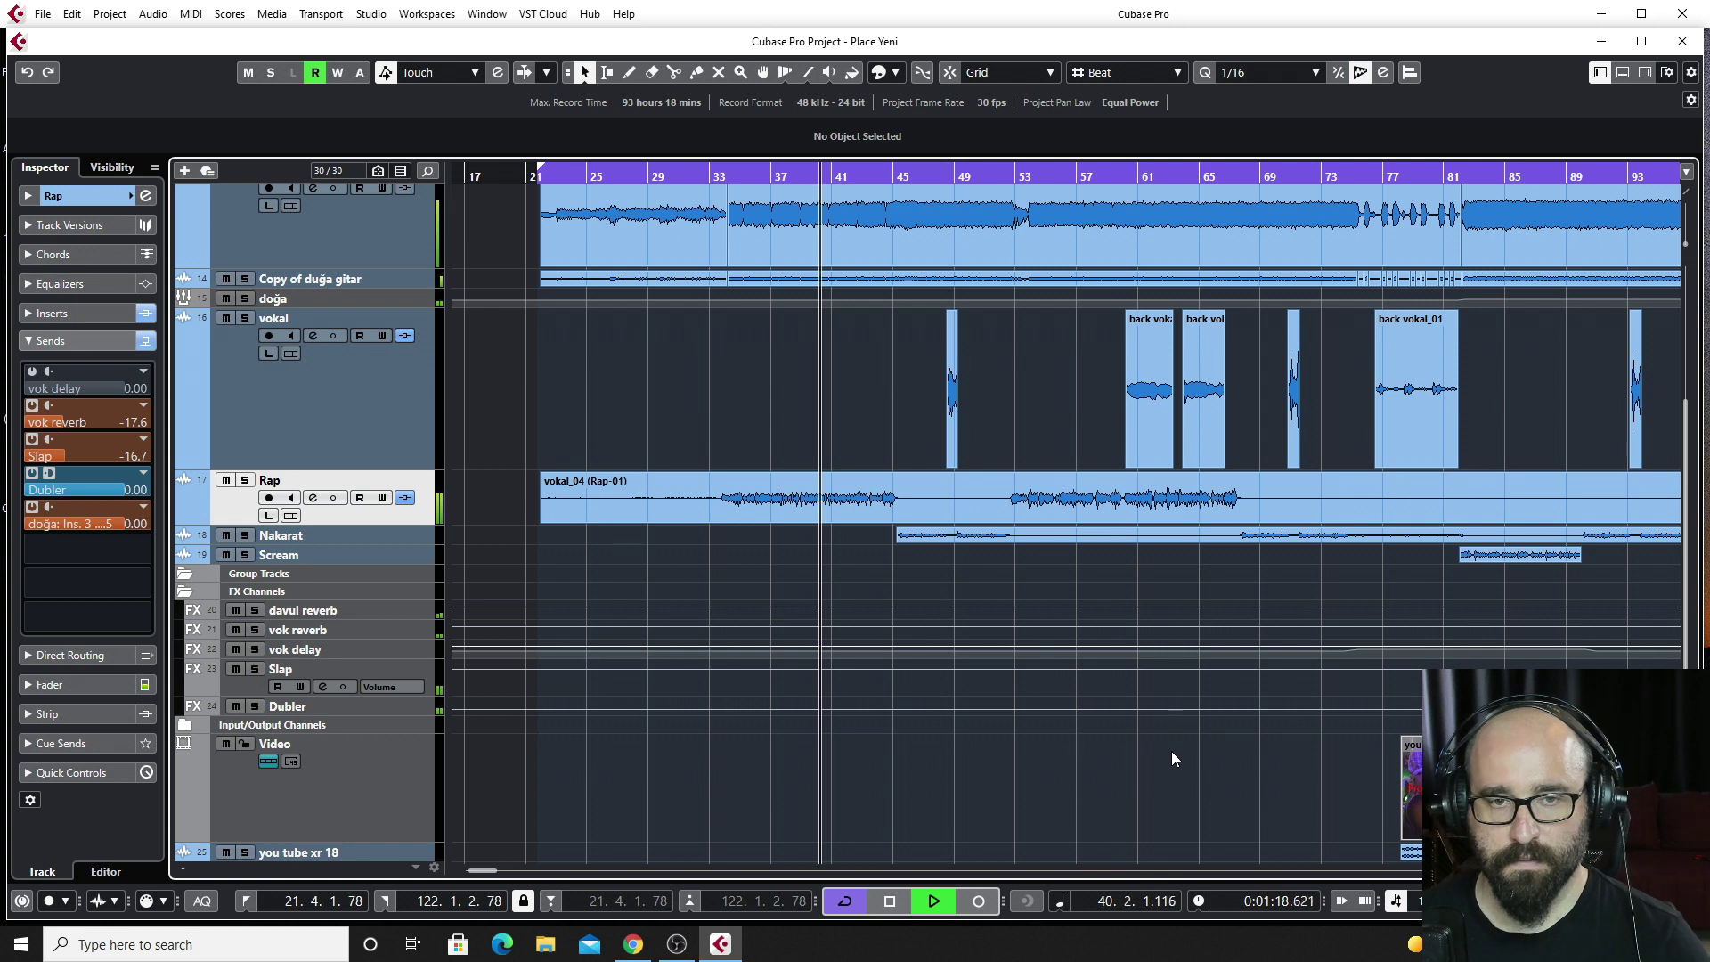
Stop playback, solo the Rap track, and audition the Rap vocal on its own.
key(space)
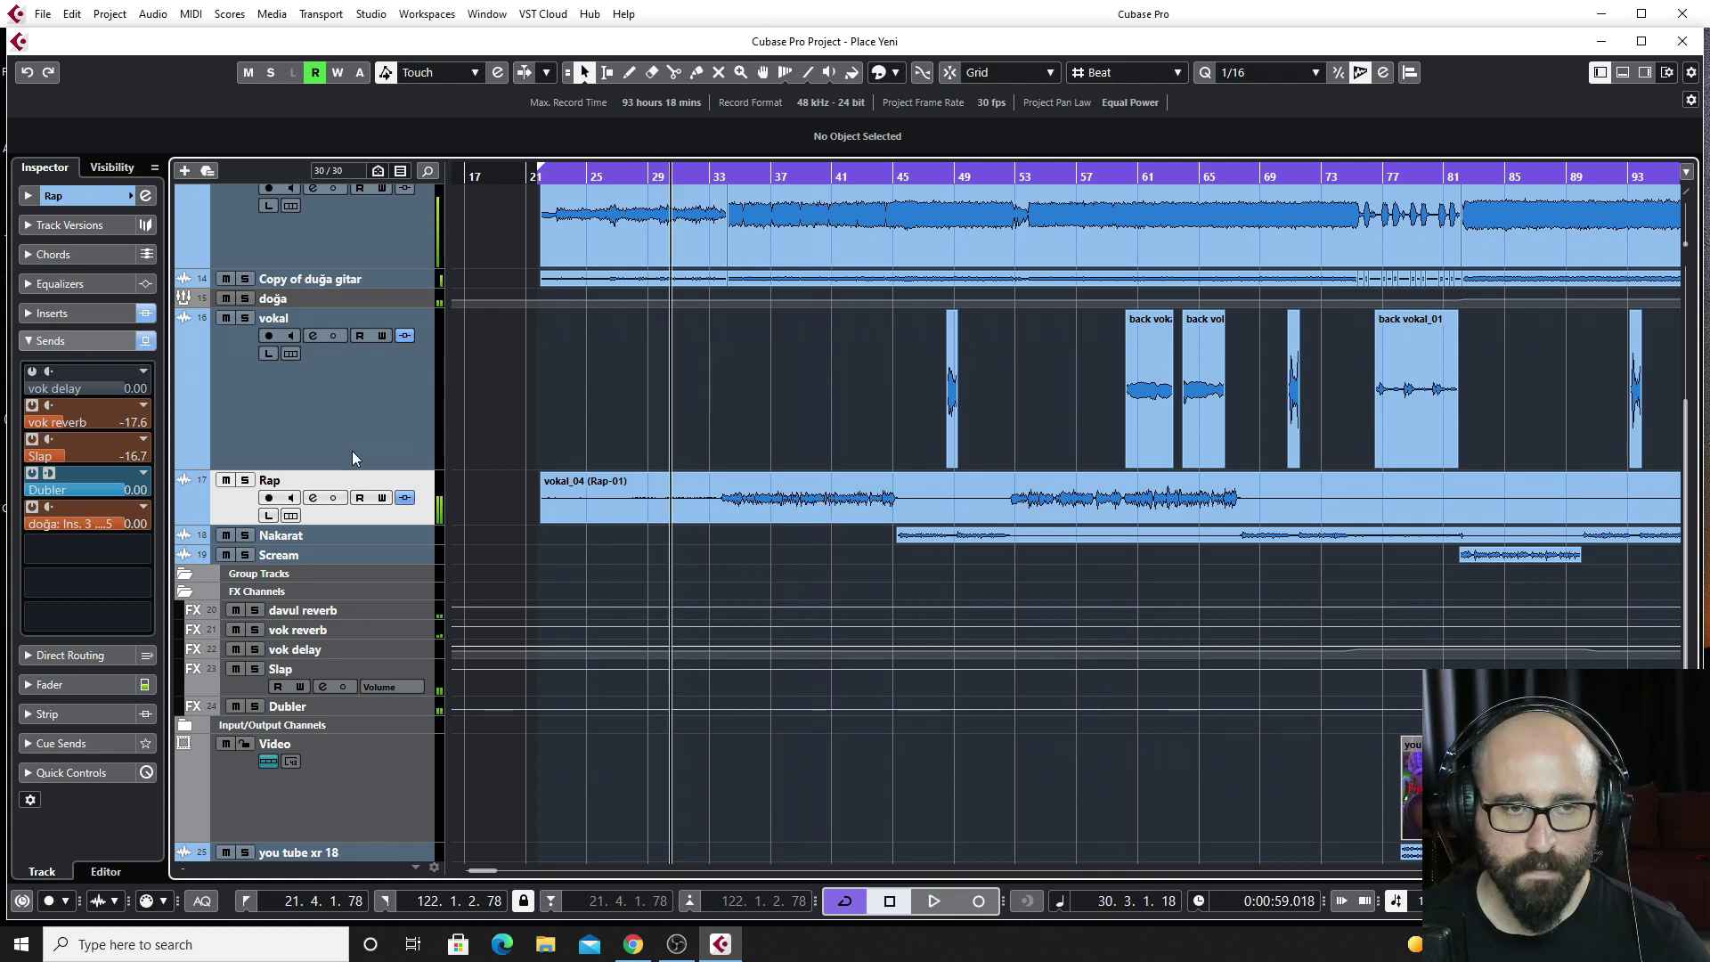
click(246, 481)
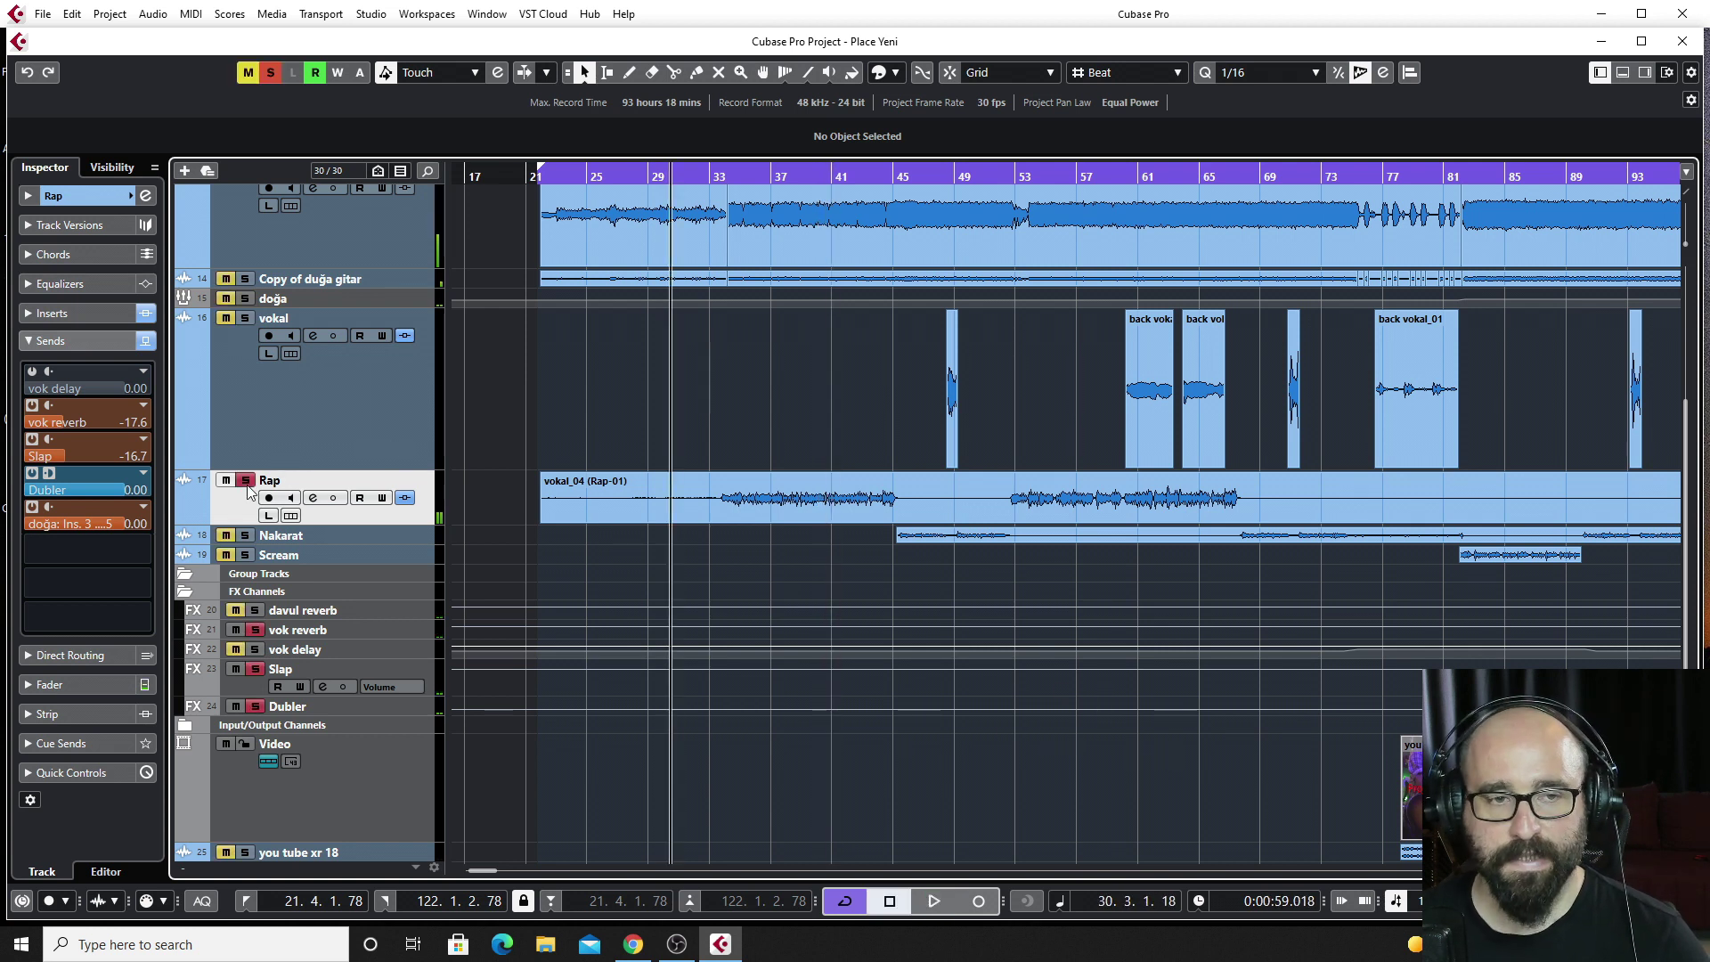
key(space)
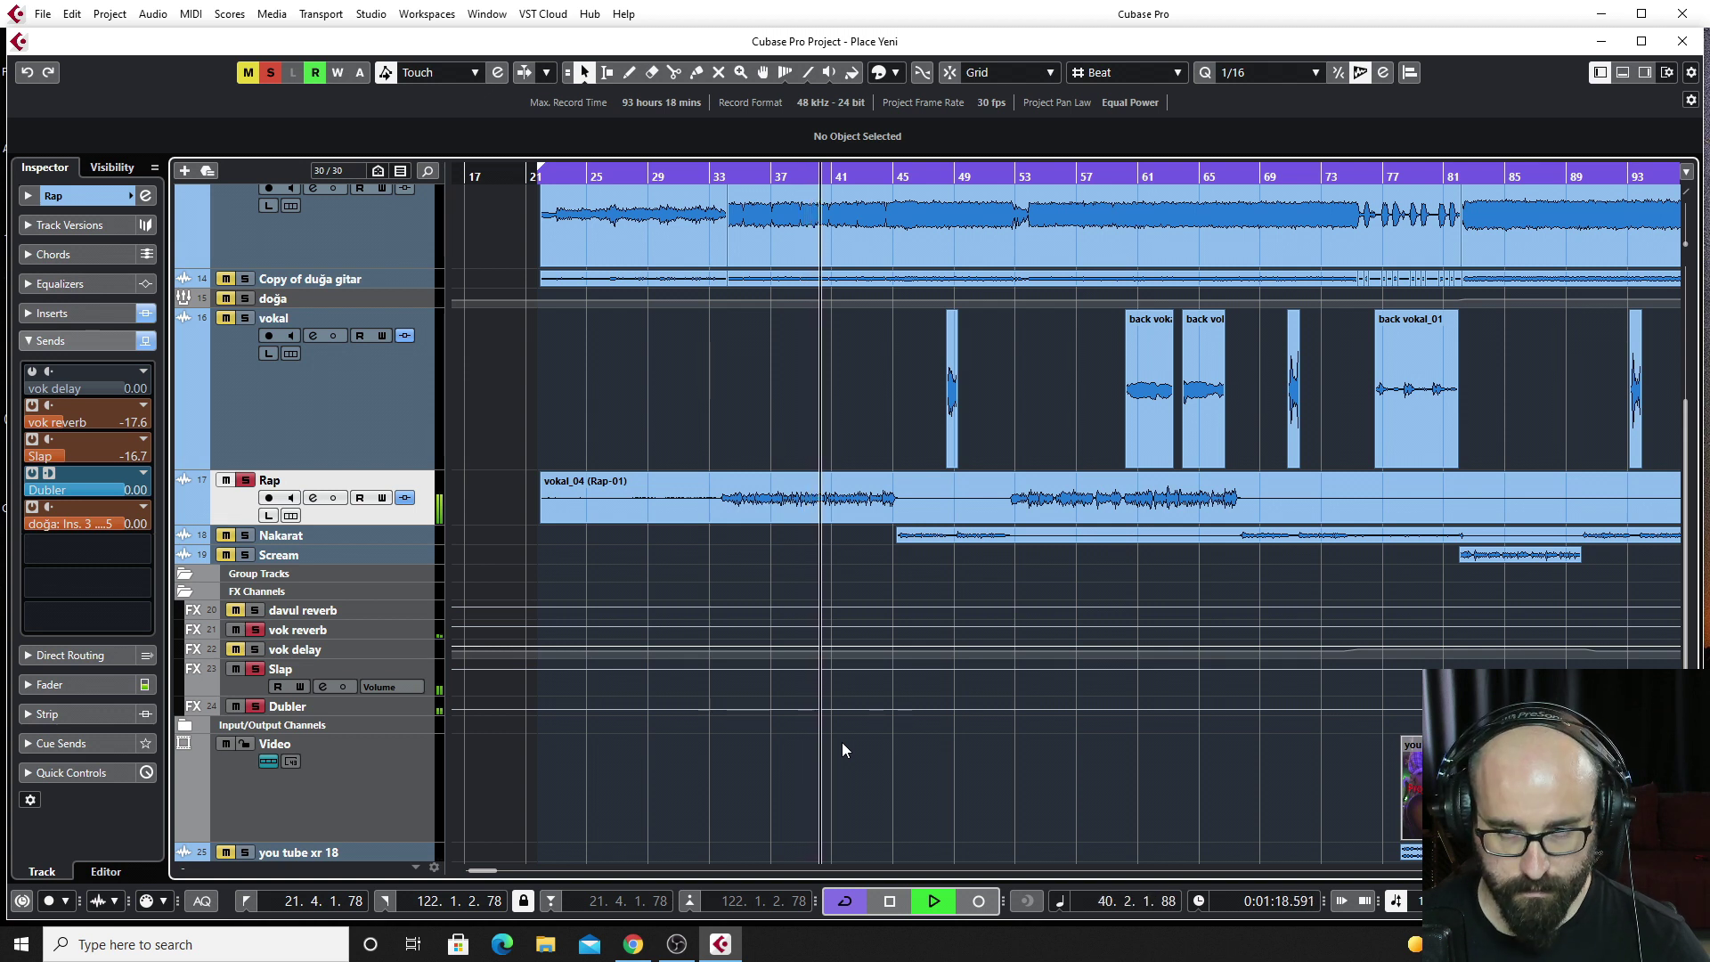
key(space)
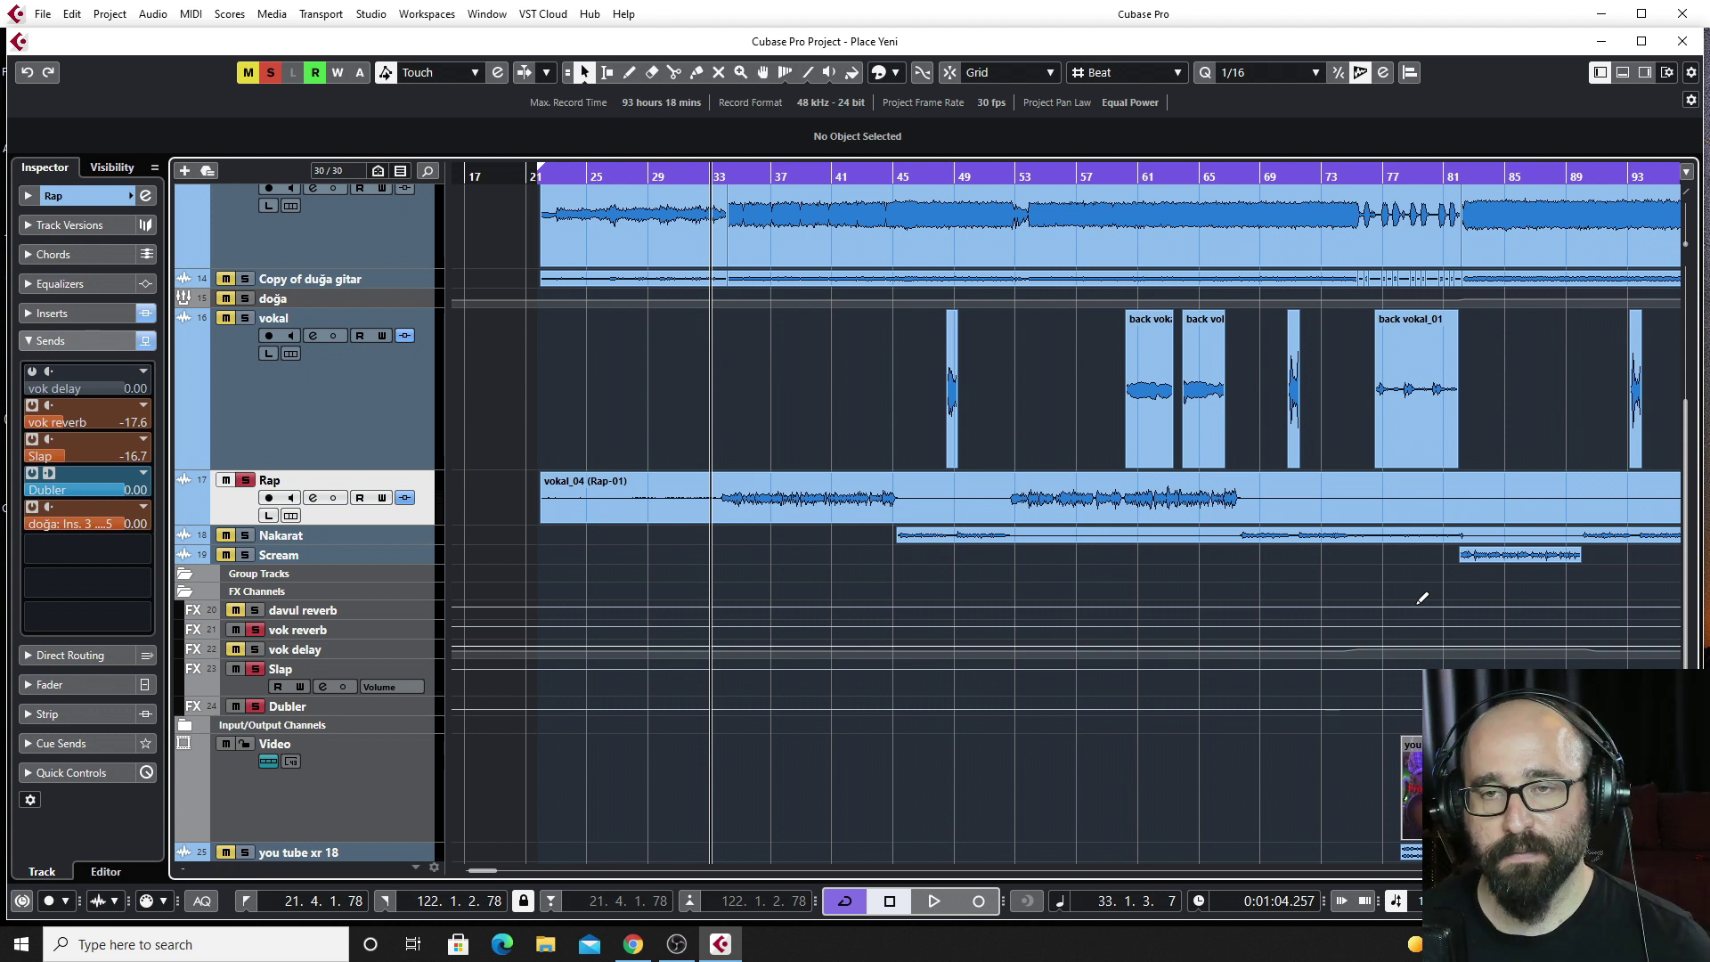
Play the full mix without solo from bar 85 alongside the concert video, then close the video player.
click(1505, 174)
double_click(1412, 775)
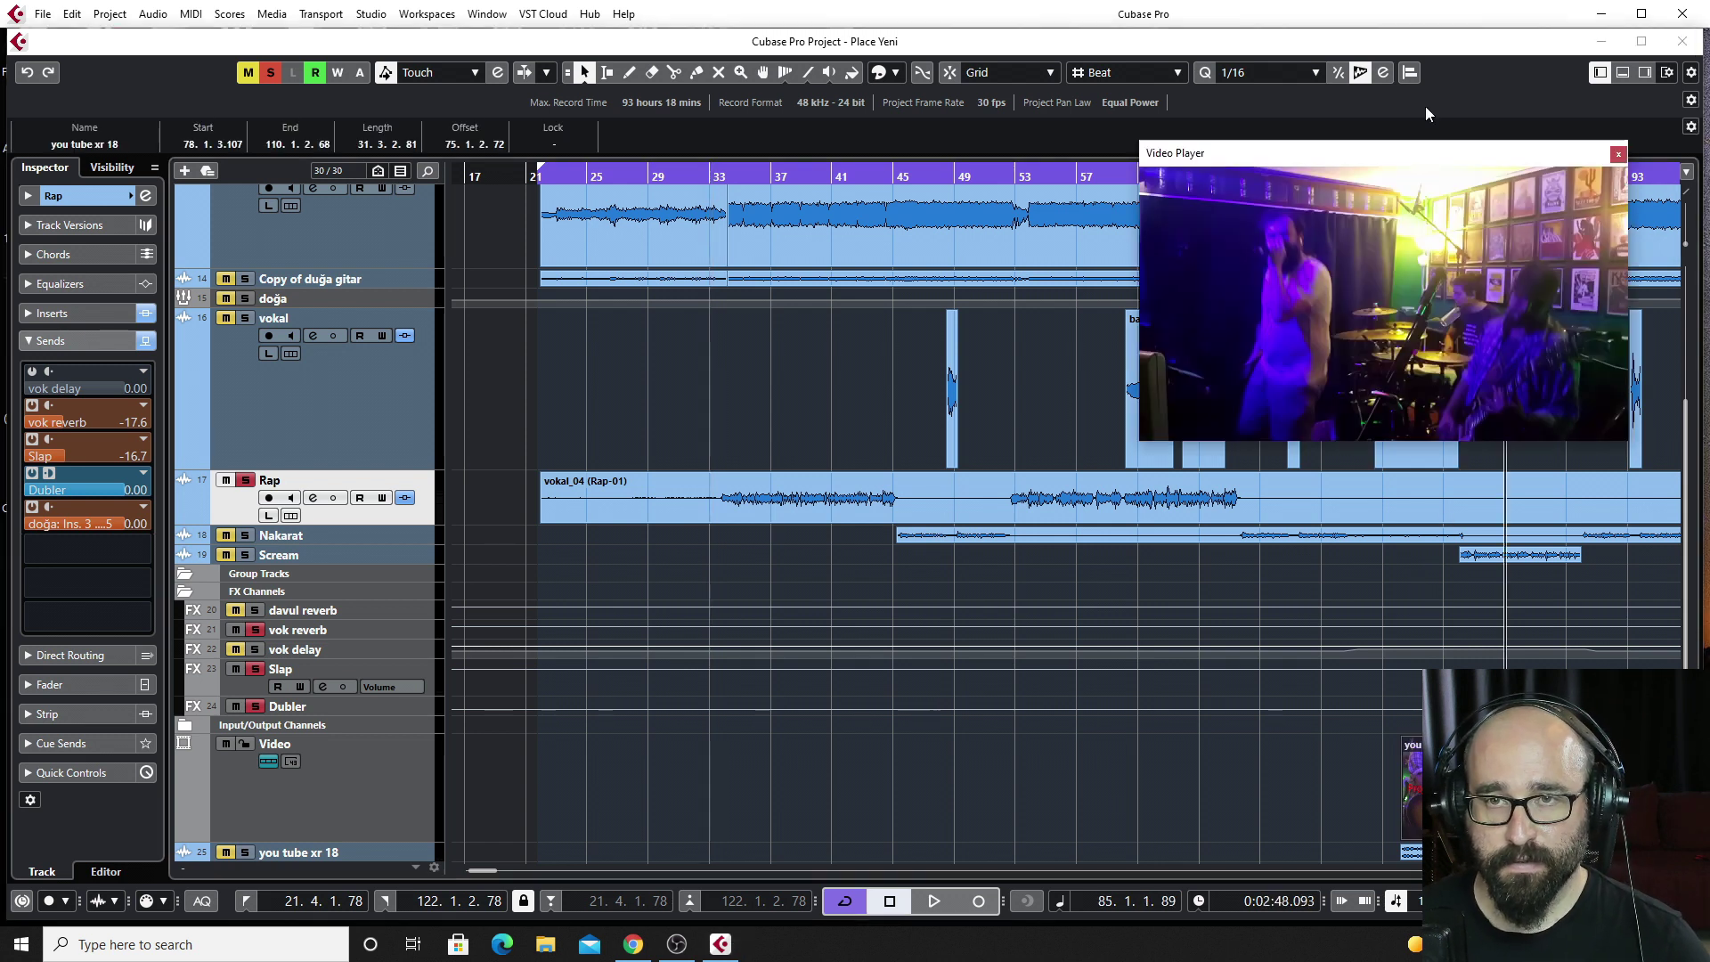
drag(1420, 163, 1405, 166)
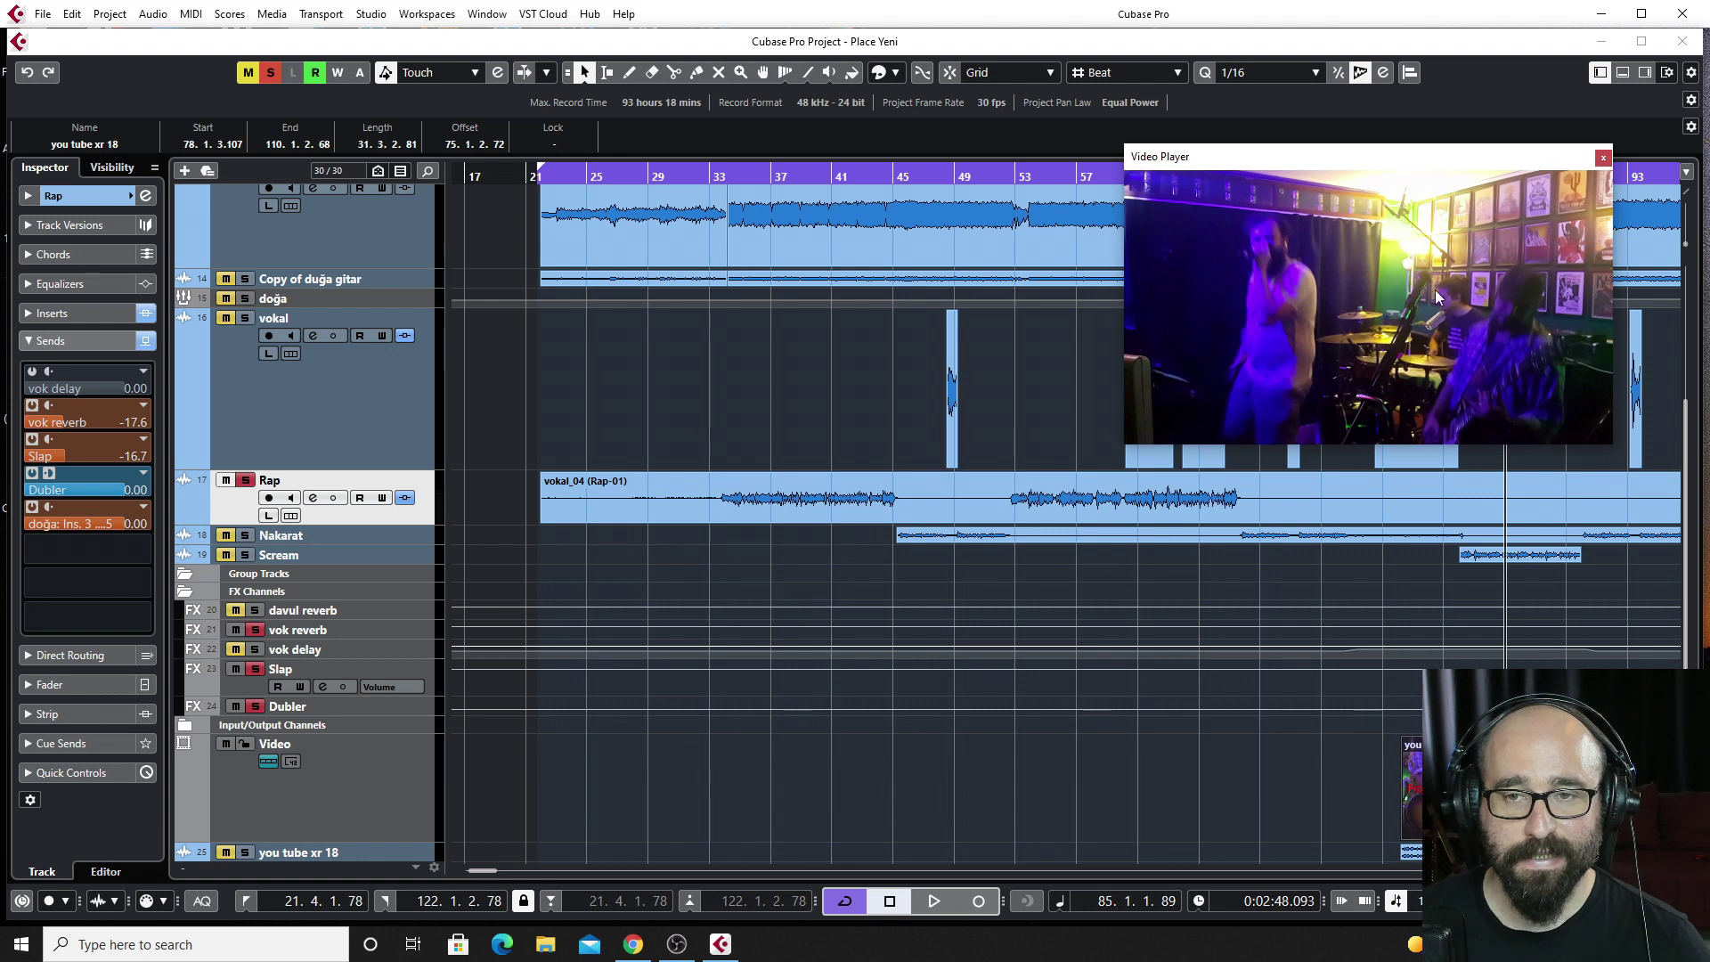
click(1456, 486)
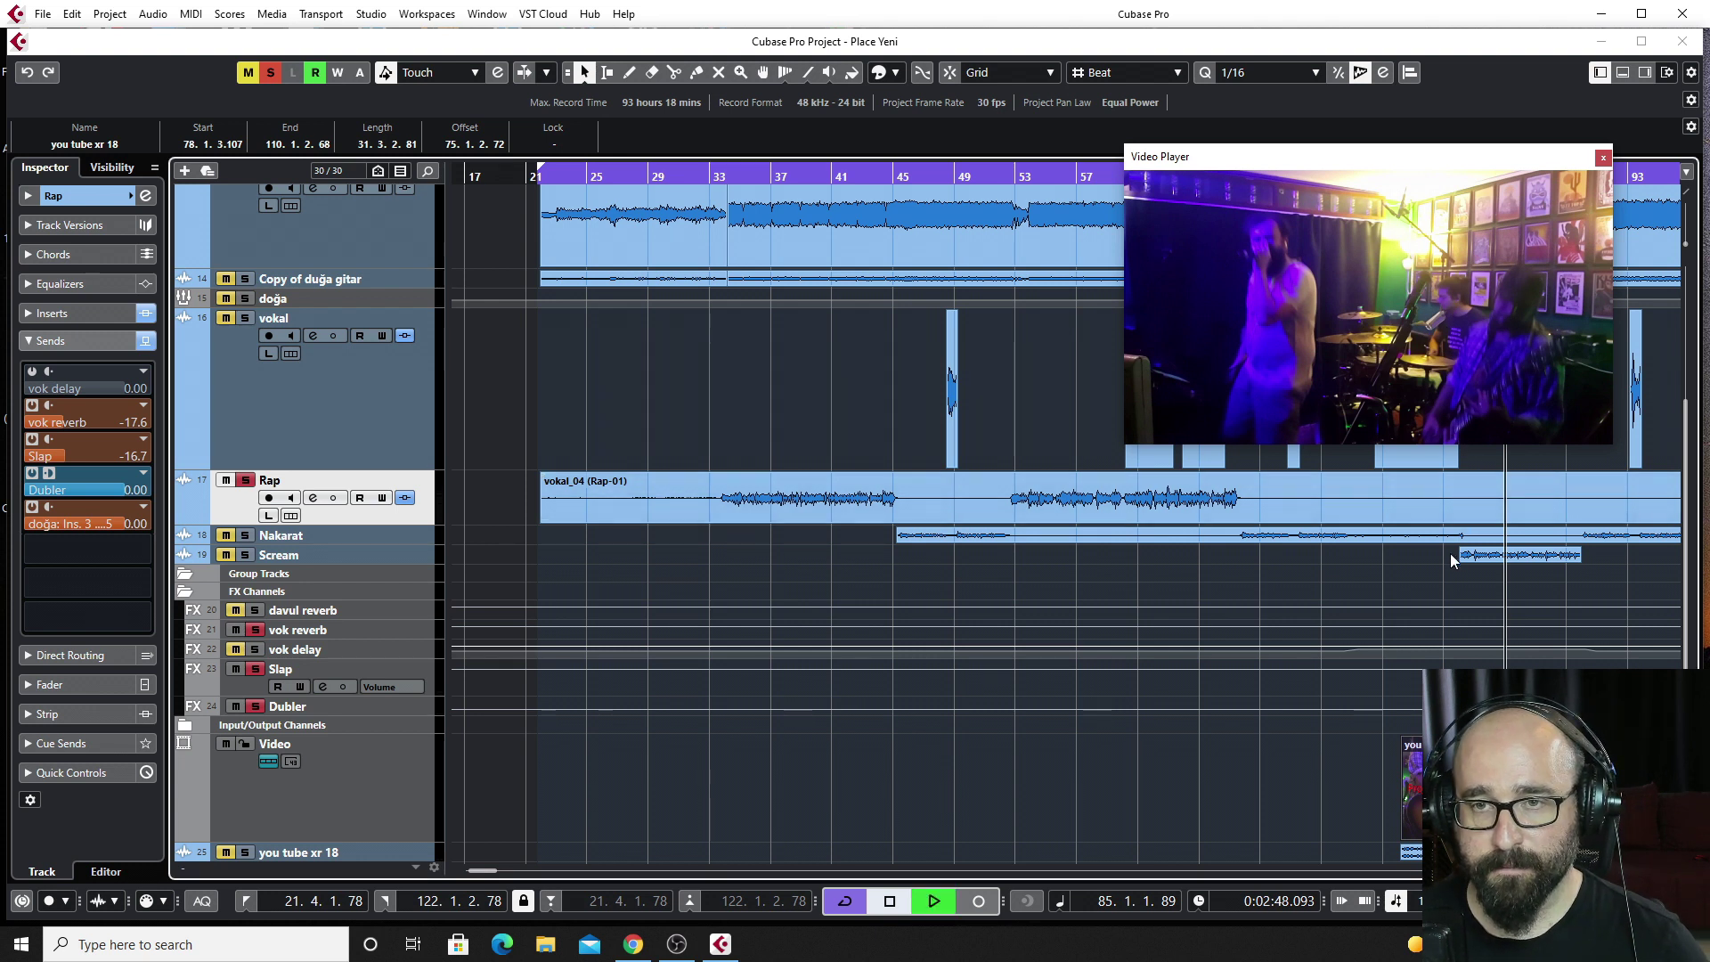
click(1026, 731)
key(space)
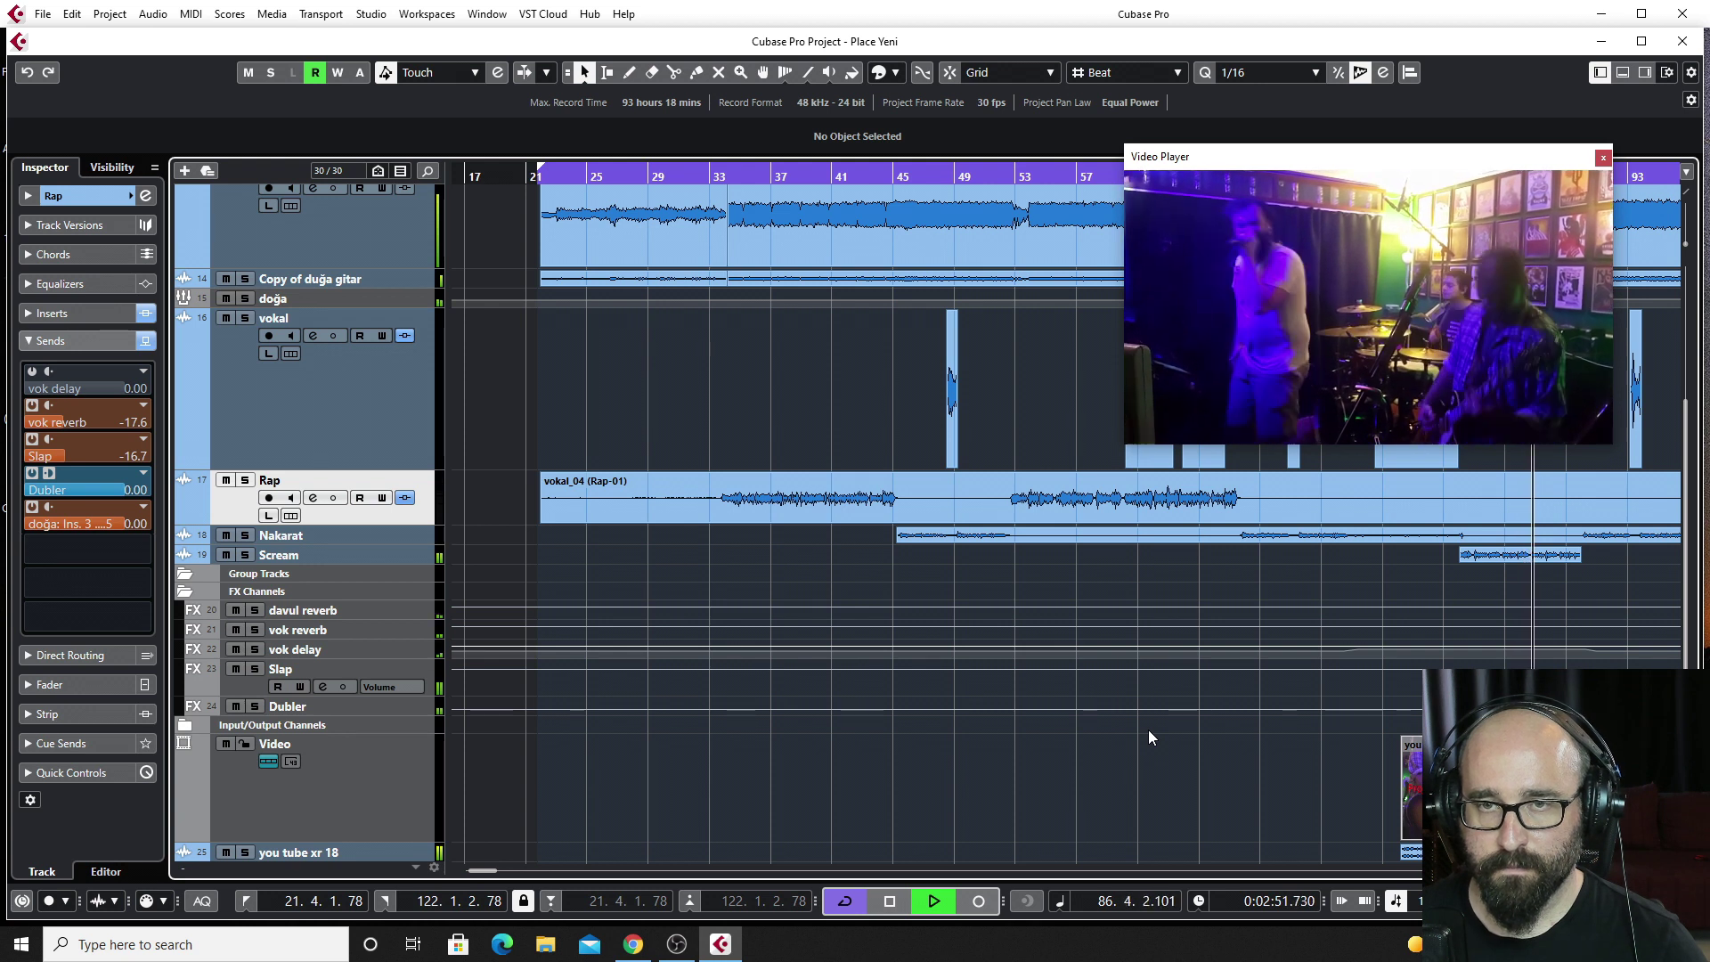
key(space)
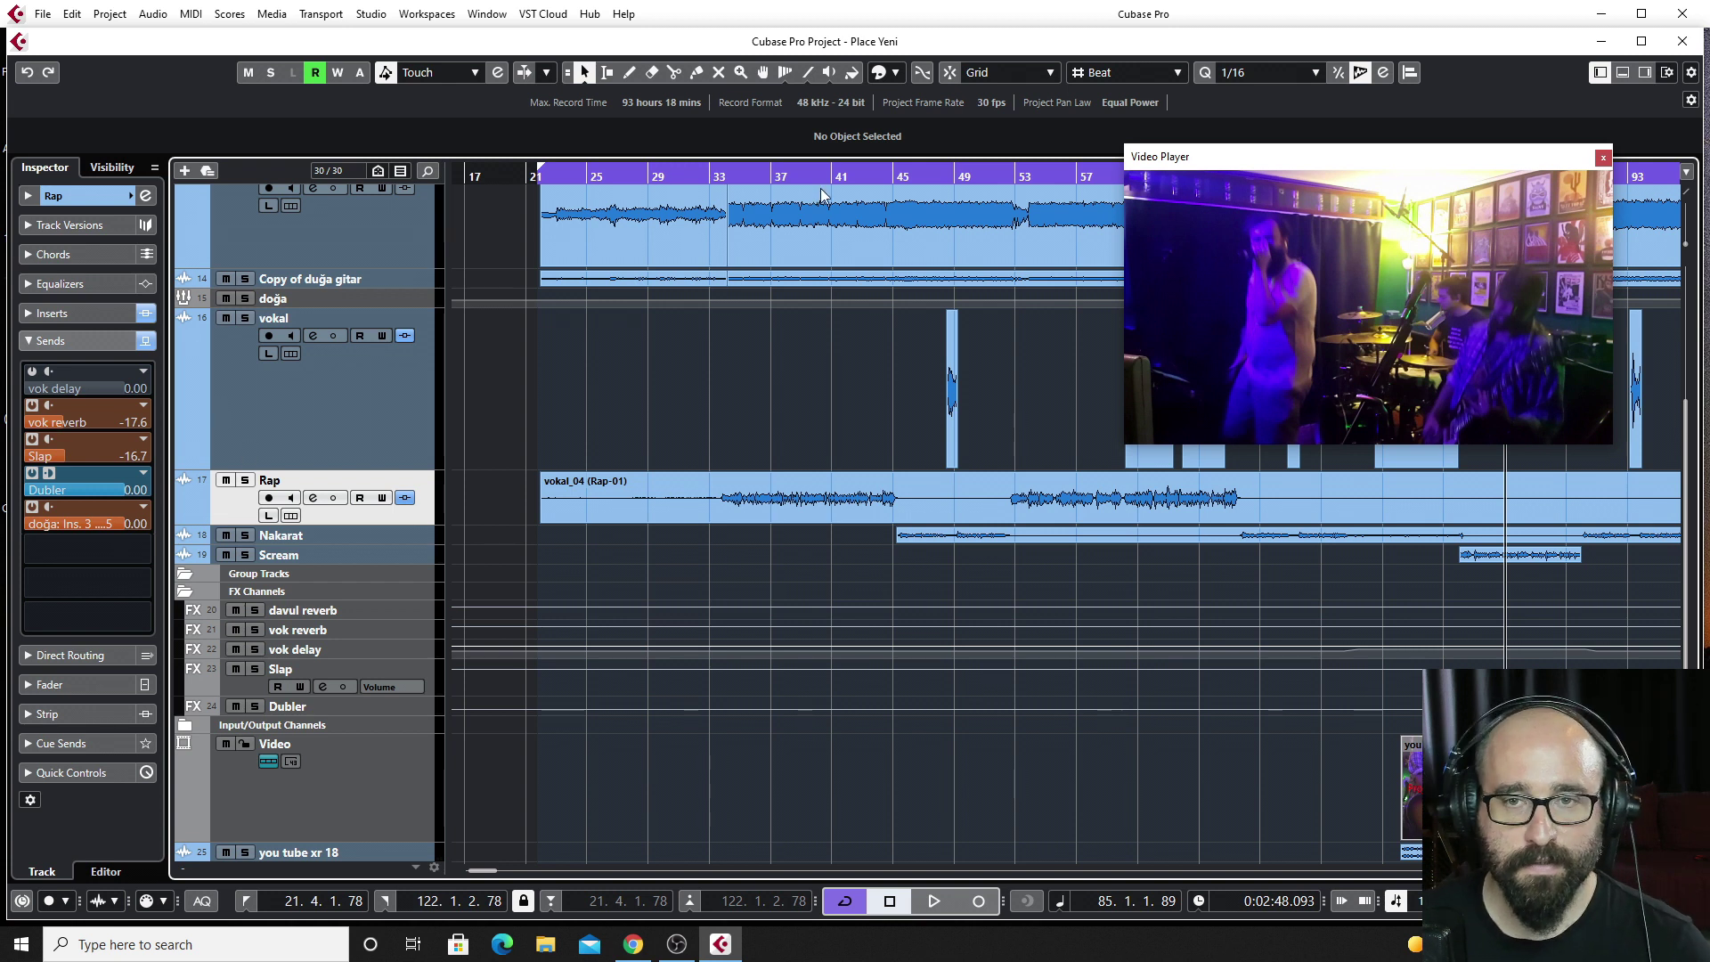
click(1603, 157)
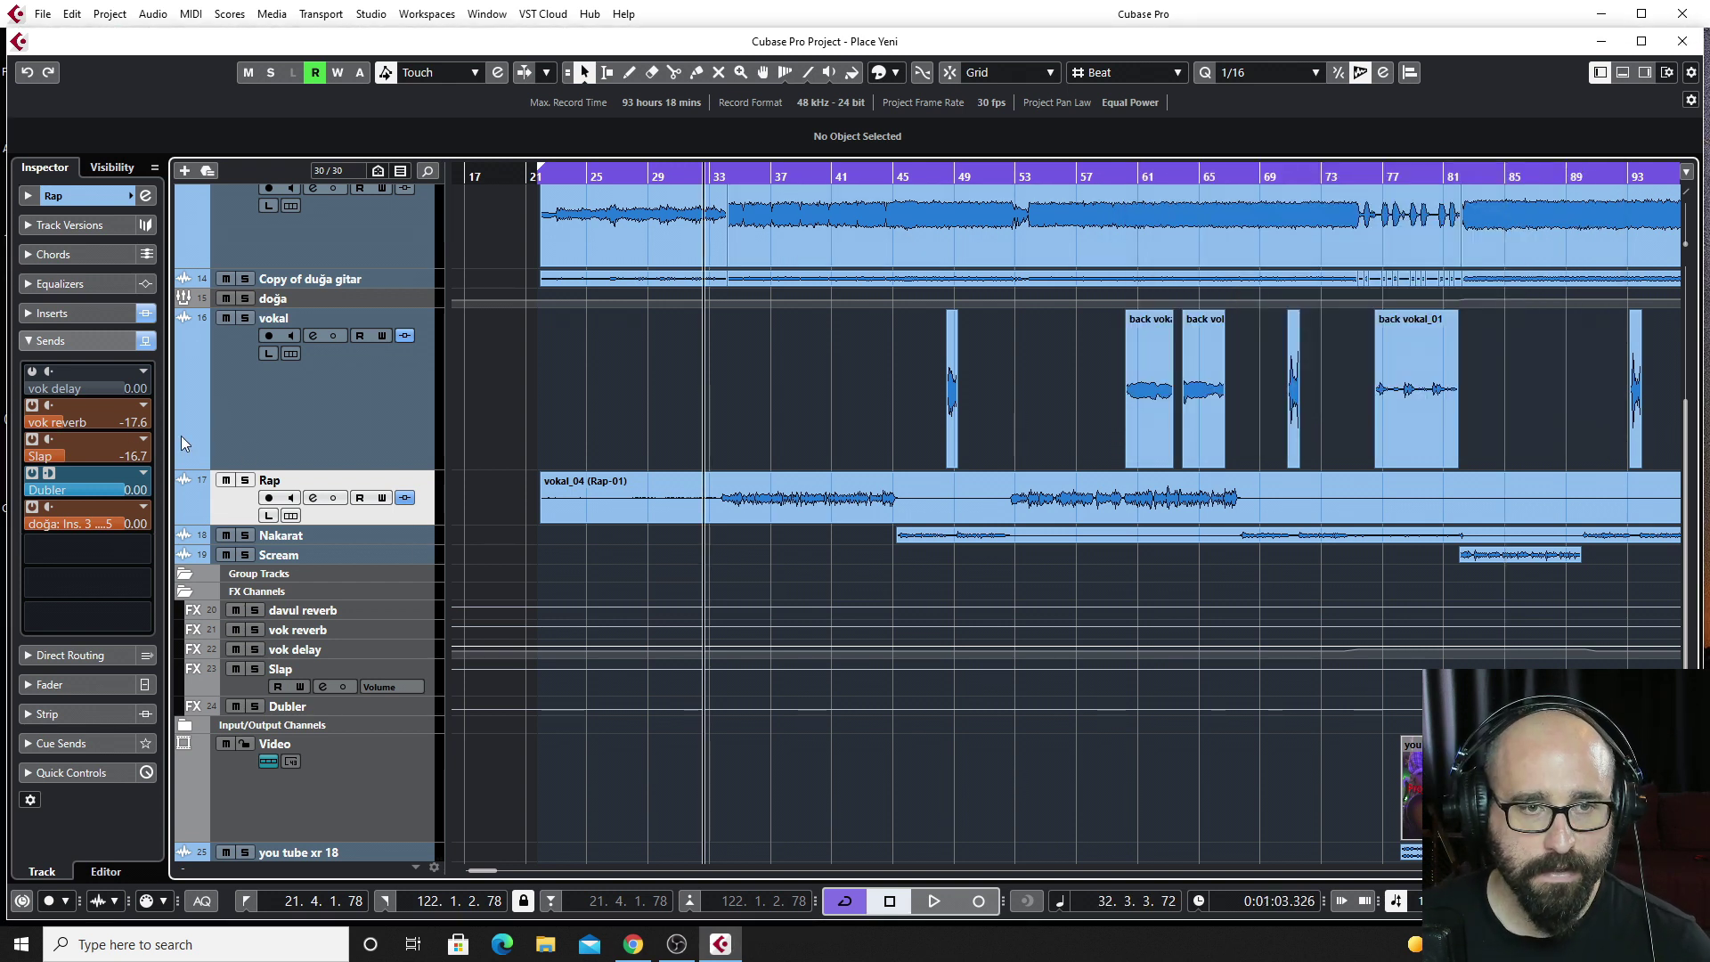
Solo the Rap track, bypass all its insert effects, and audition the dry vocal from about bar 33.
click(78, 313)
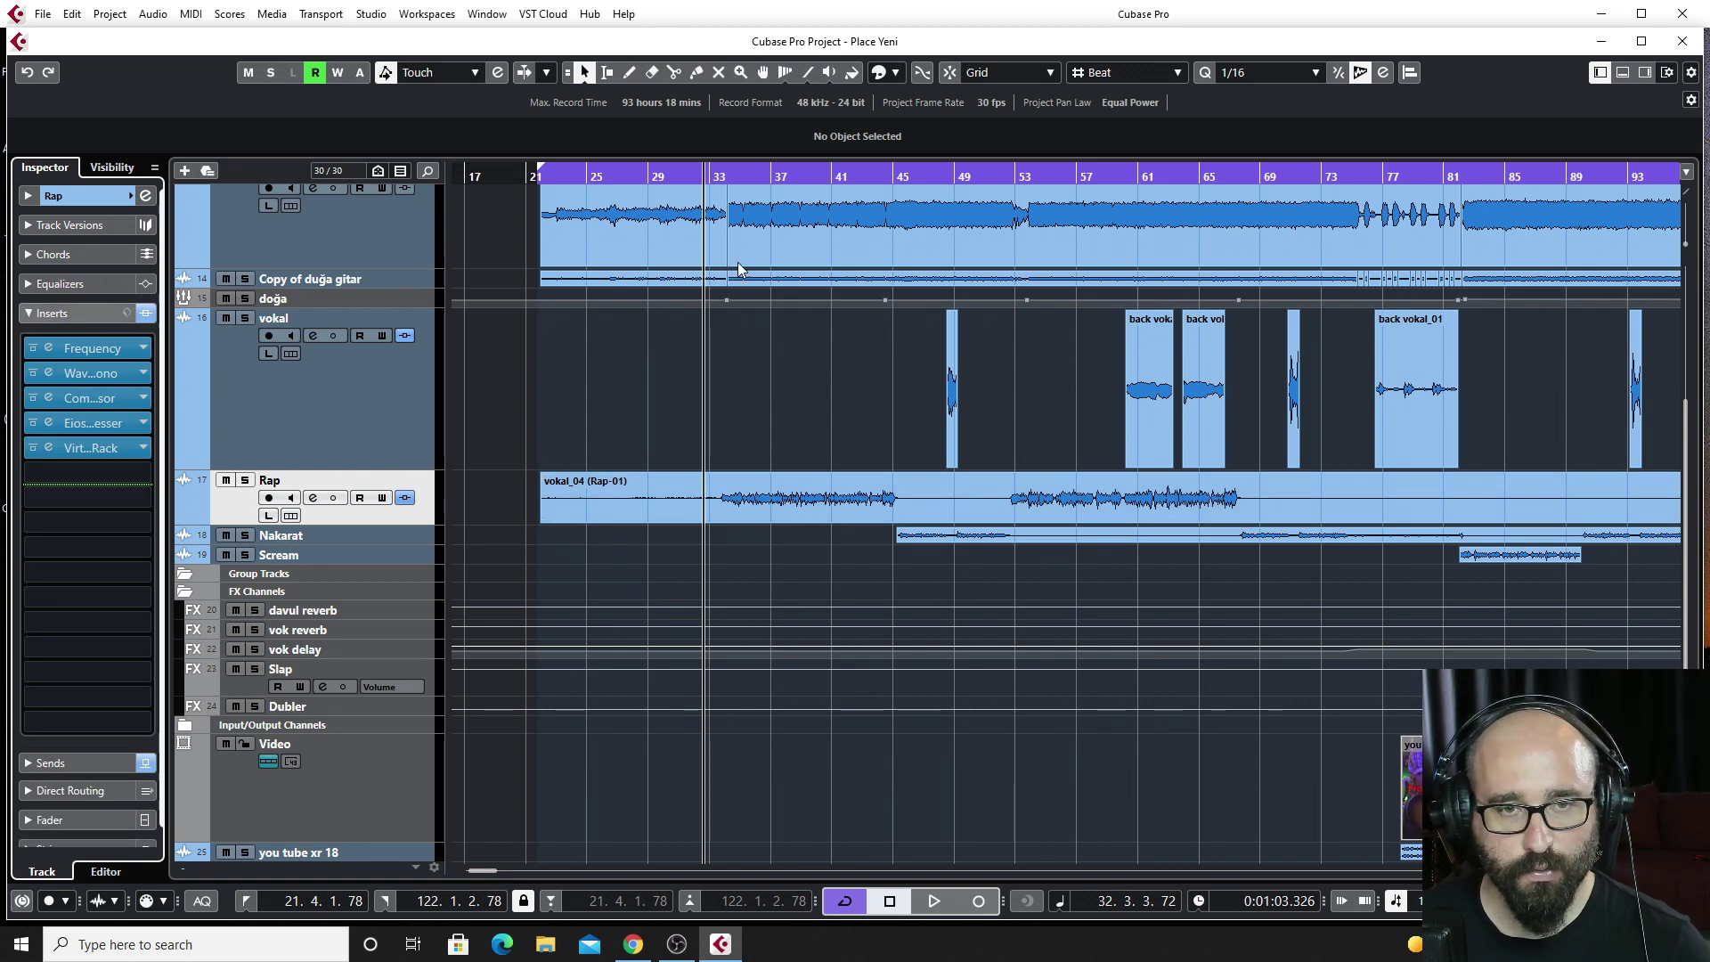
click(730, 176)
click(245, 480)
click(146, 314)
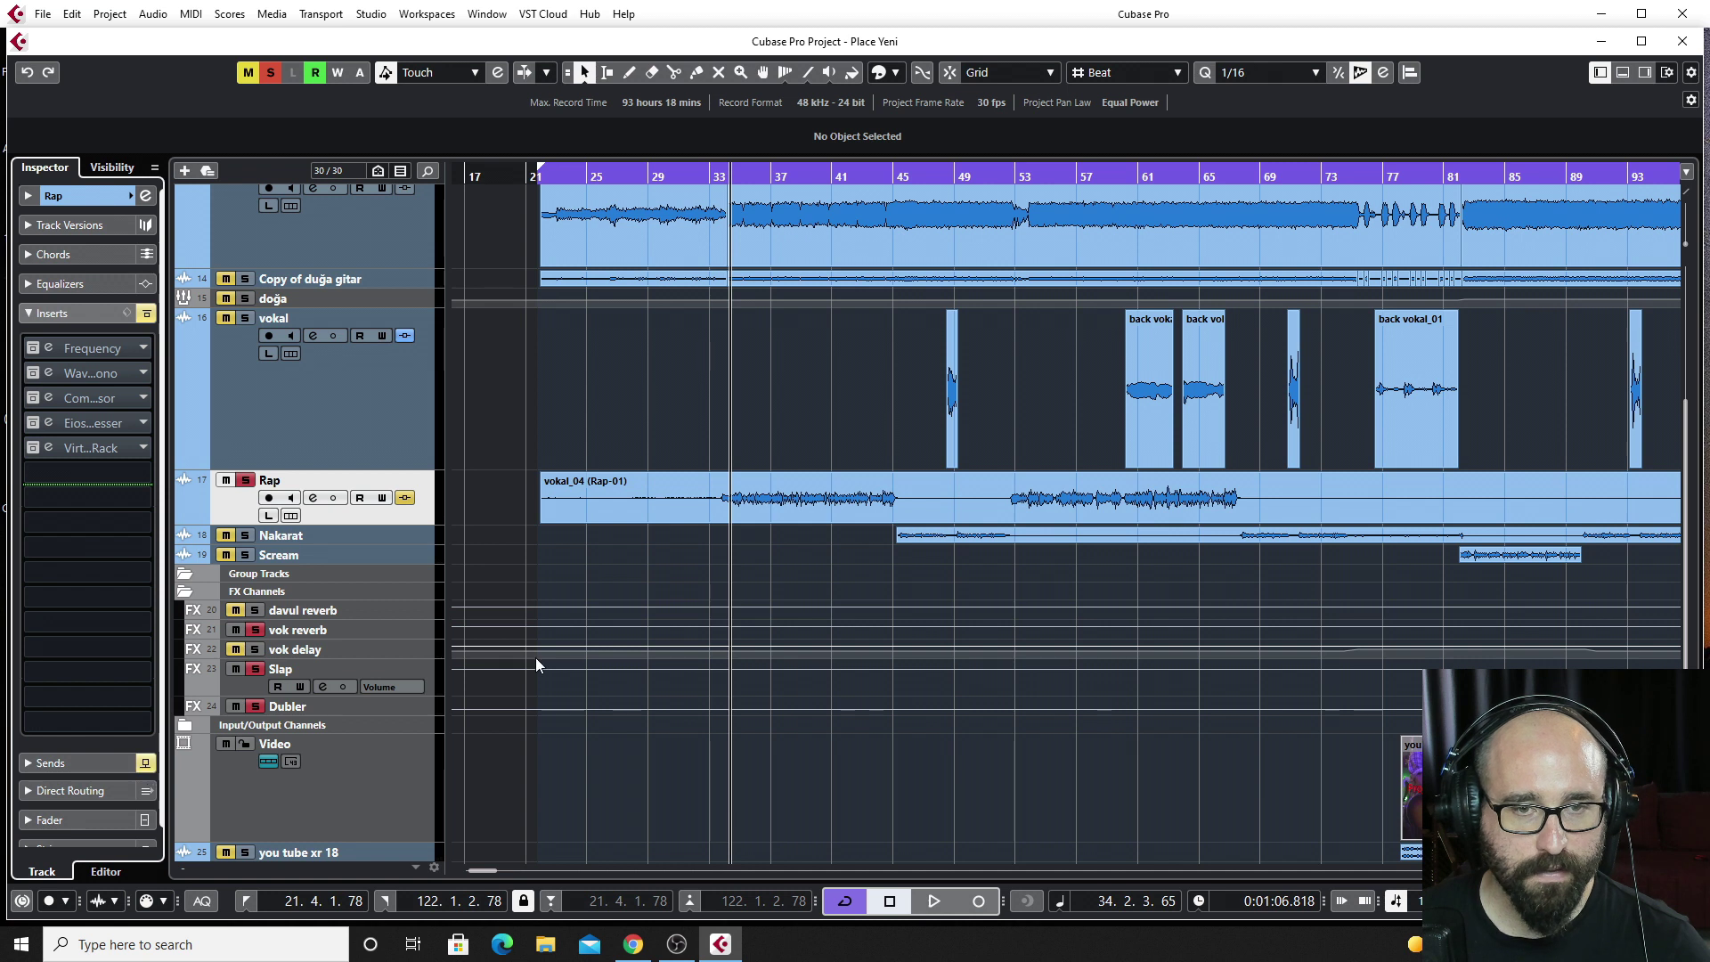
click(717, 176)
key(space)
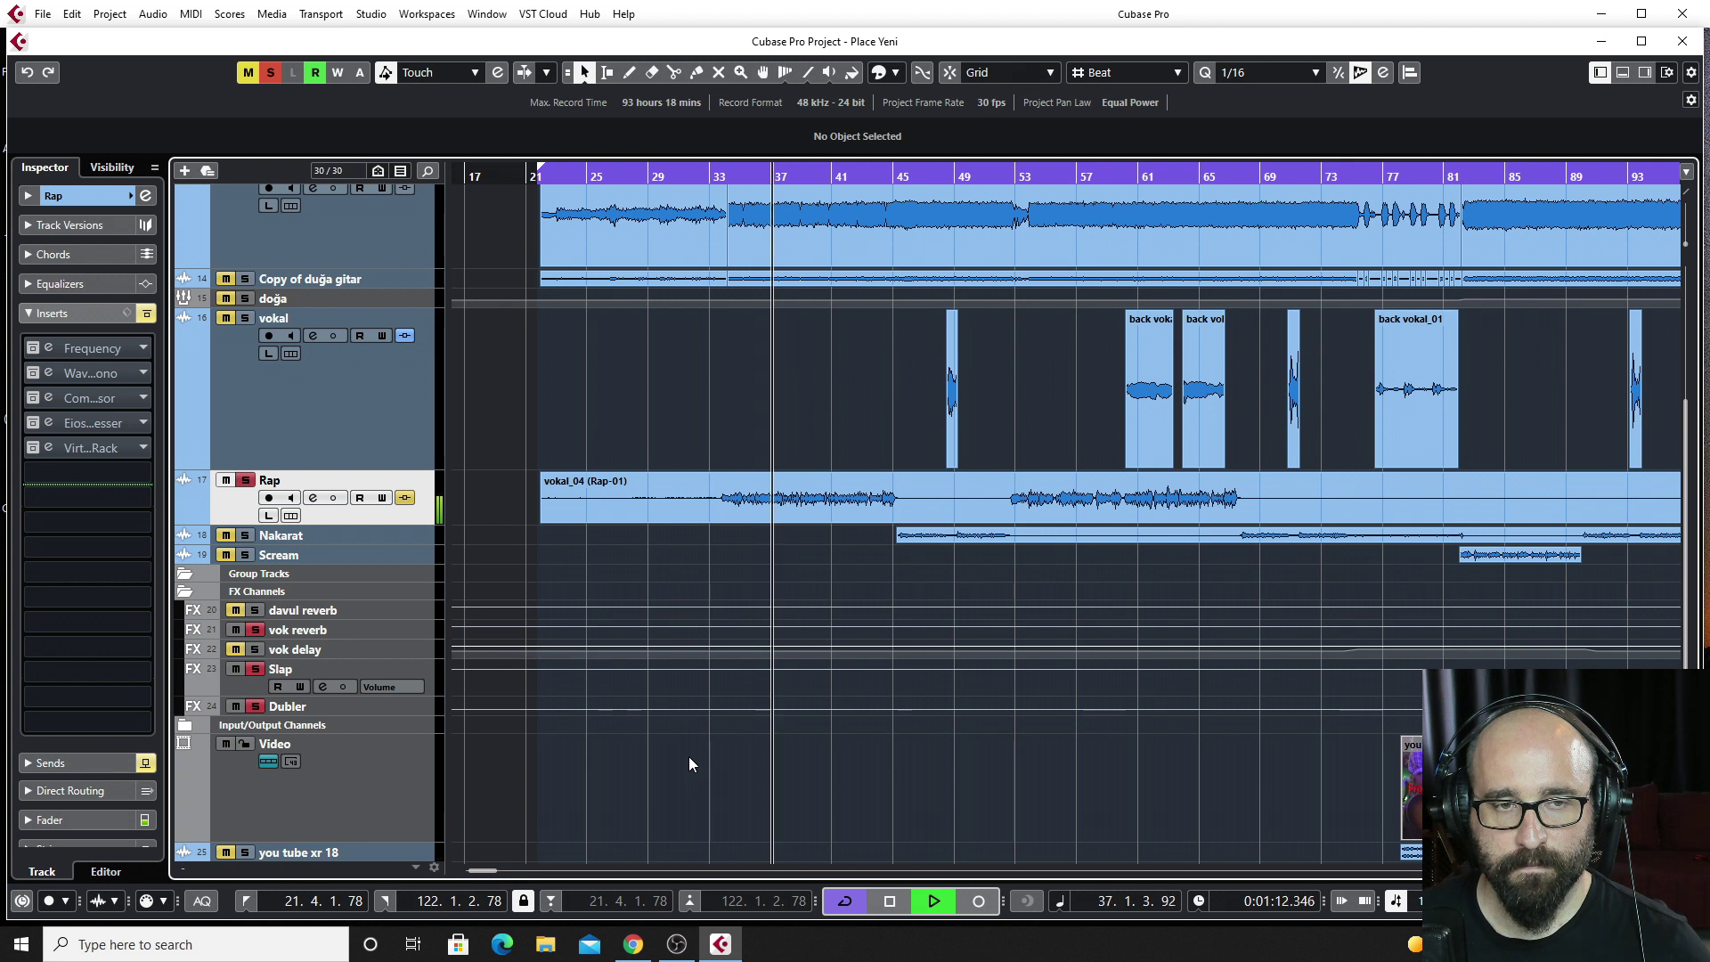
key(space)
Activate the Frequency EQ on the Rap track and set band 3's gain to -7.7 dB during playback.
click(49, 348)
drag(1207, 145, 1077, 128)
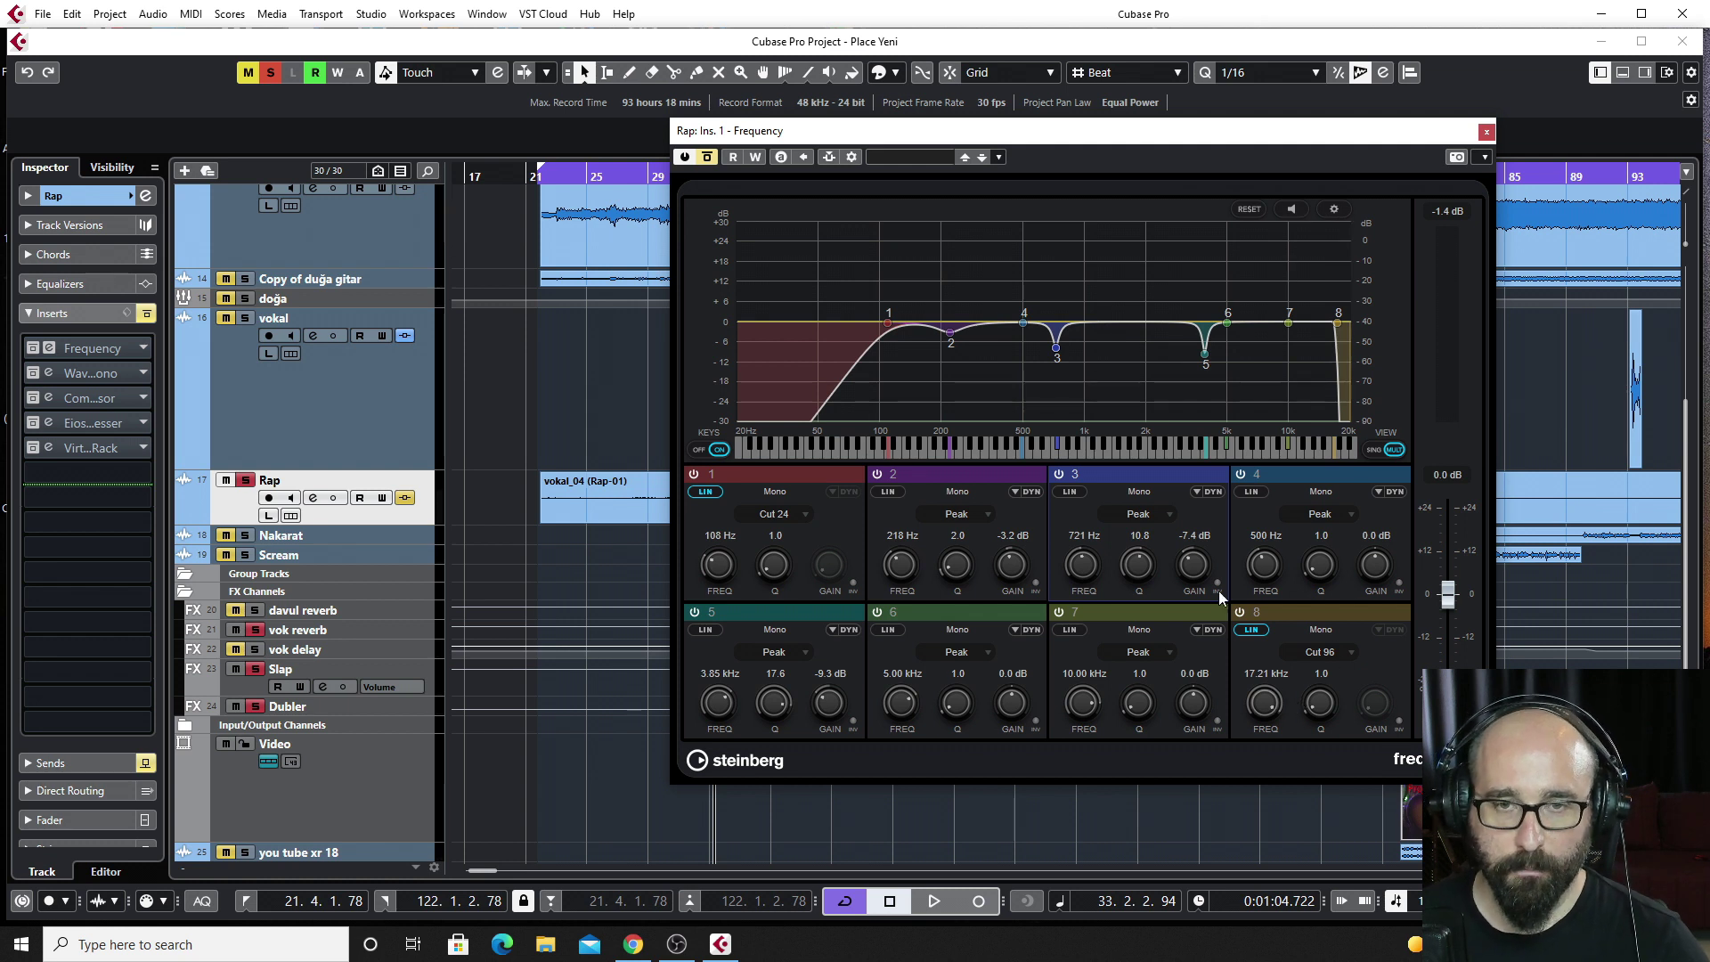
drag(1102, 131, 1216, 129)
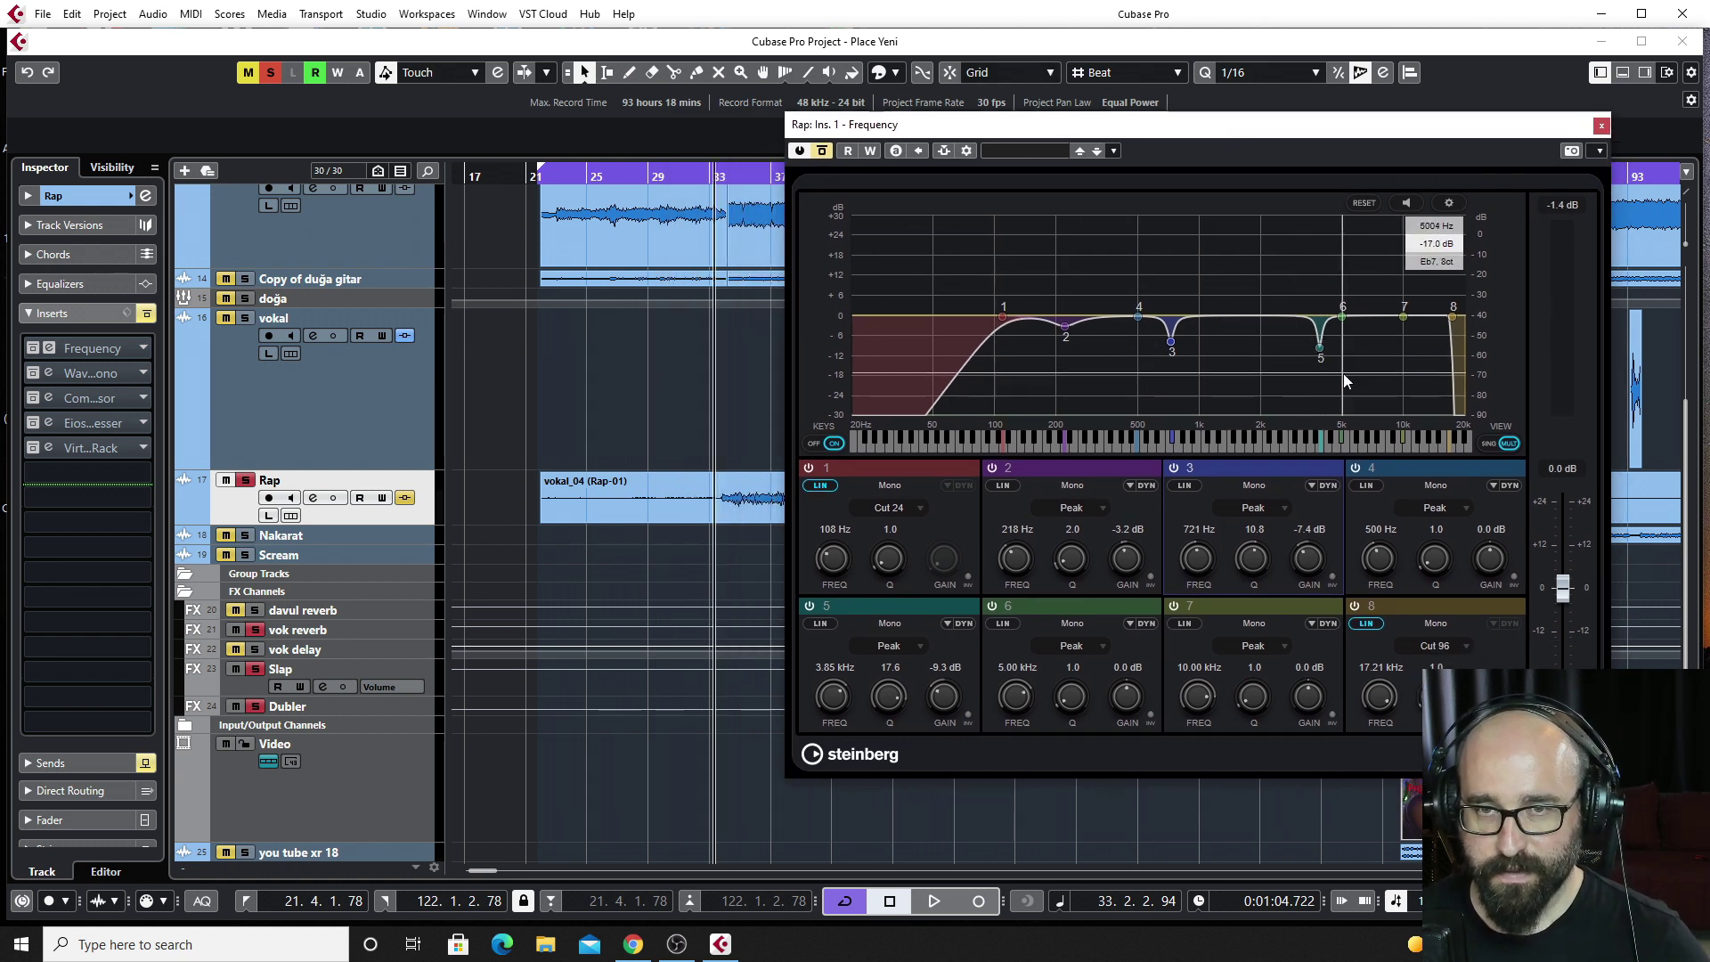
key(space)
mouse_move(1321, 348)
mouse_down()
mouse_move(1321, 234)
mouse_move(1319, 348)
mouse_up()
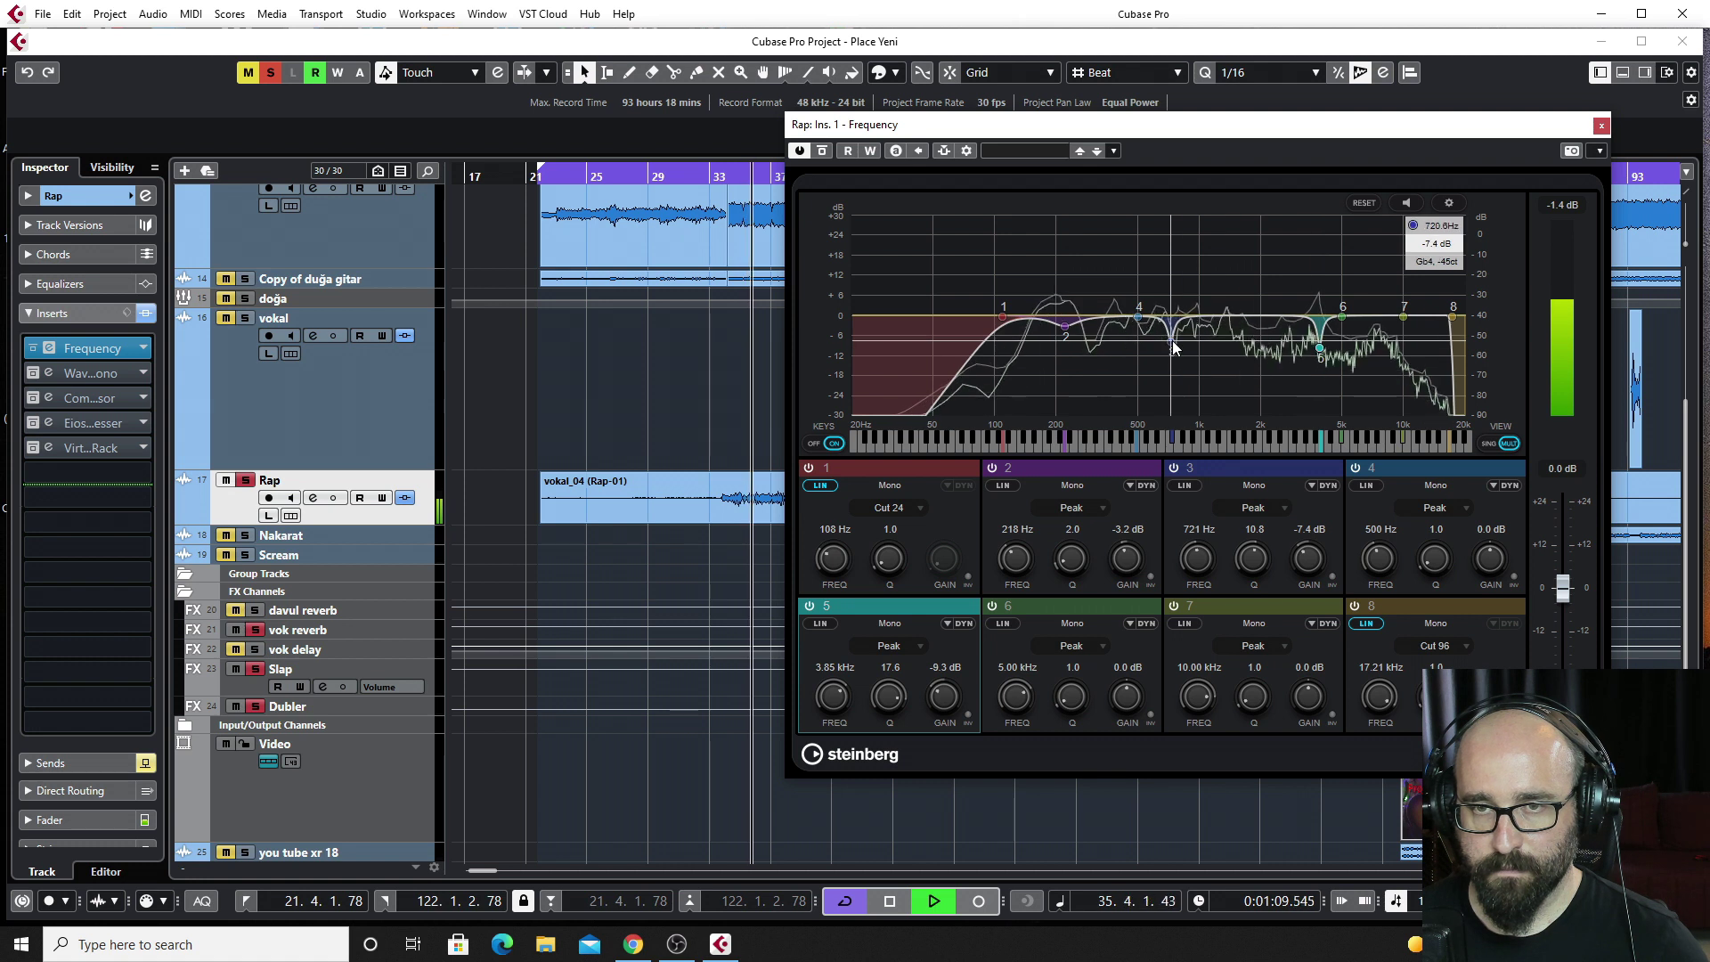
mouse_move(1177, 347)
mouse_down()
mouse_move(1172, 242)
mouse_move(1172, 348)
mouse_up()
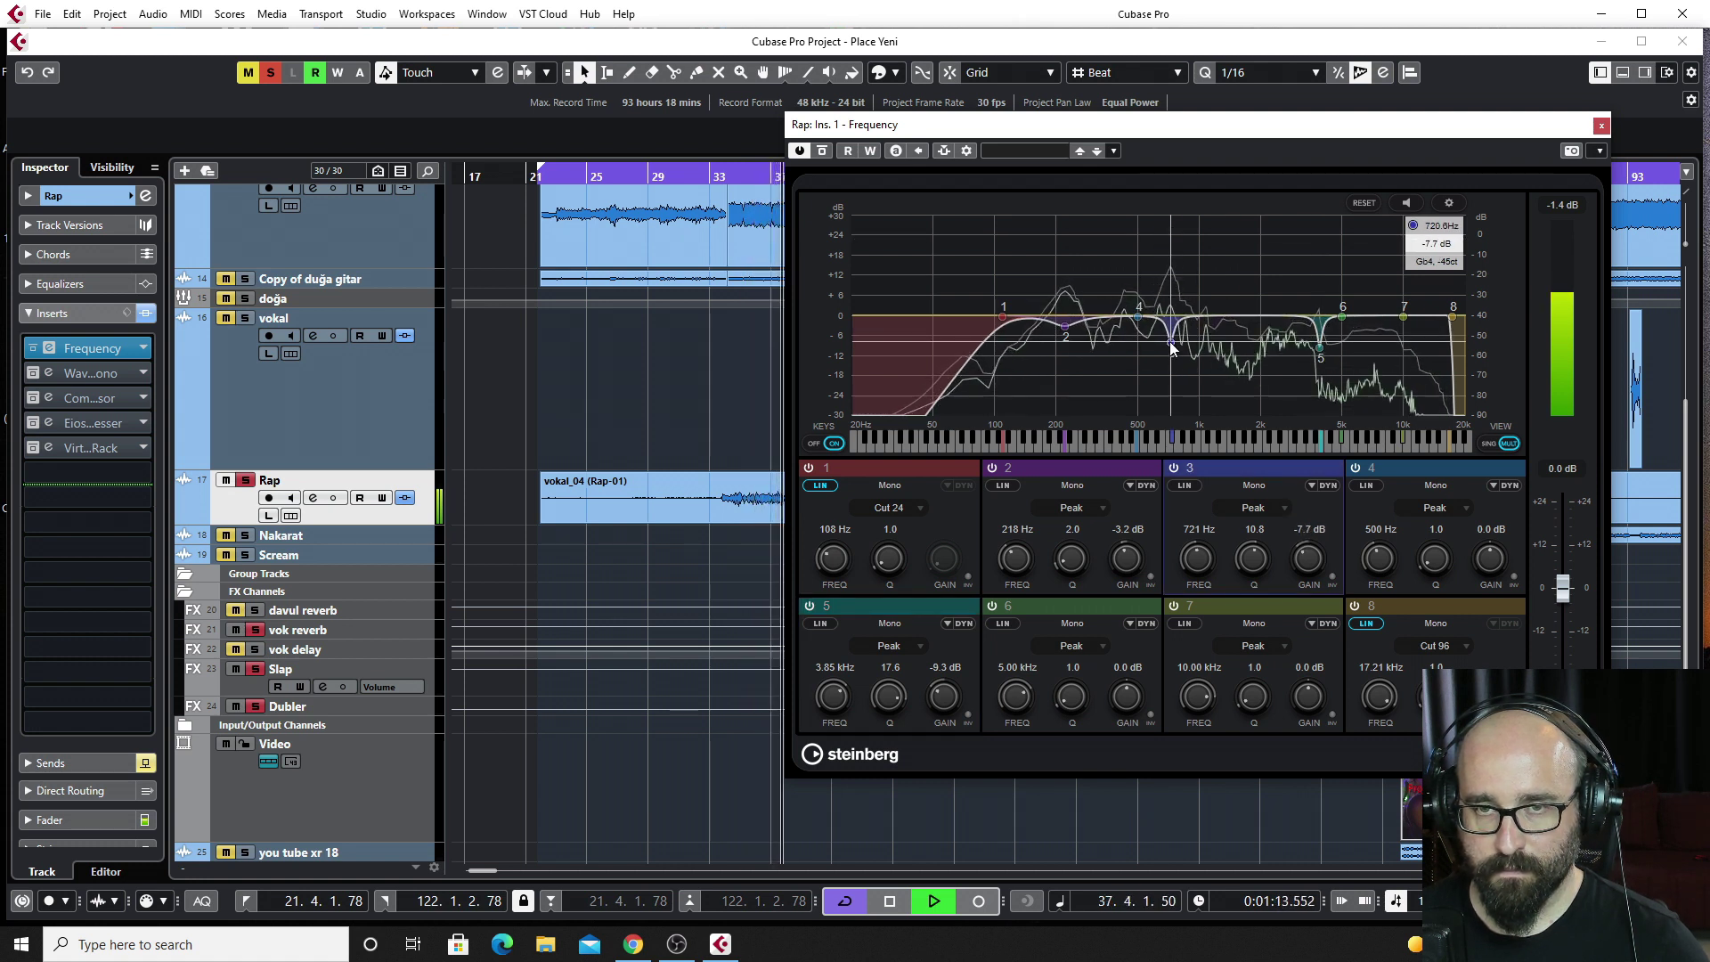
key(space)
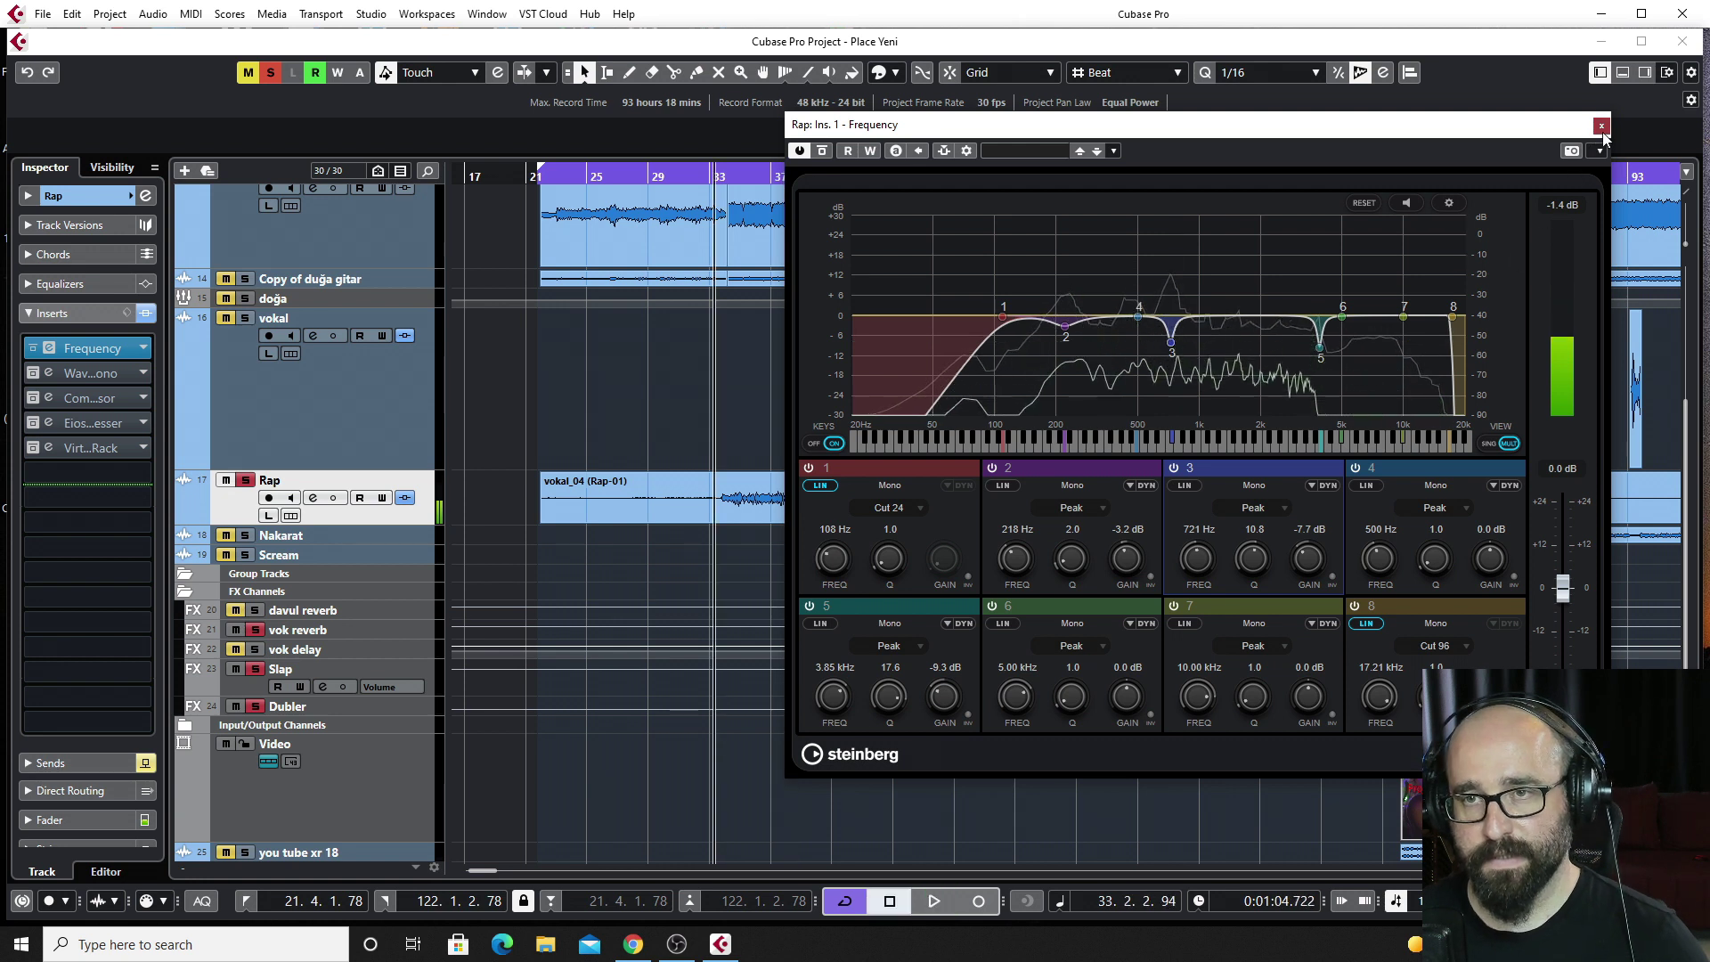
click(1601, 126)
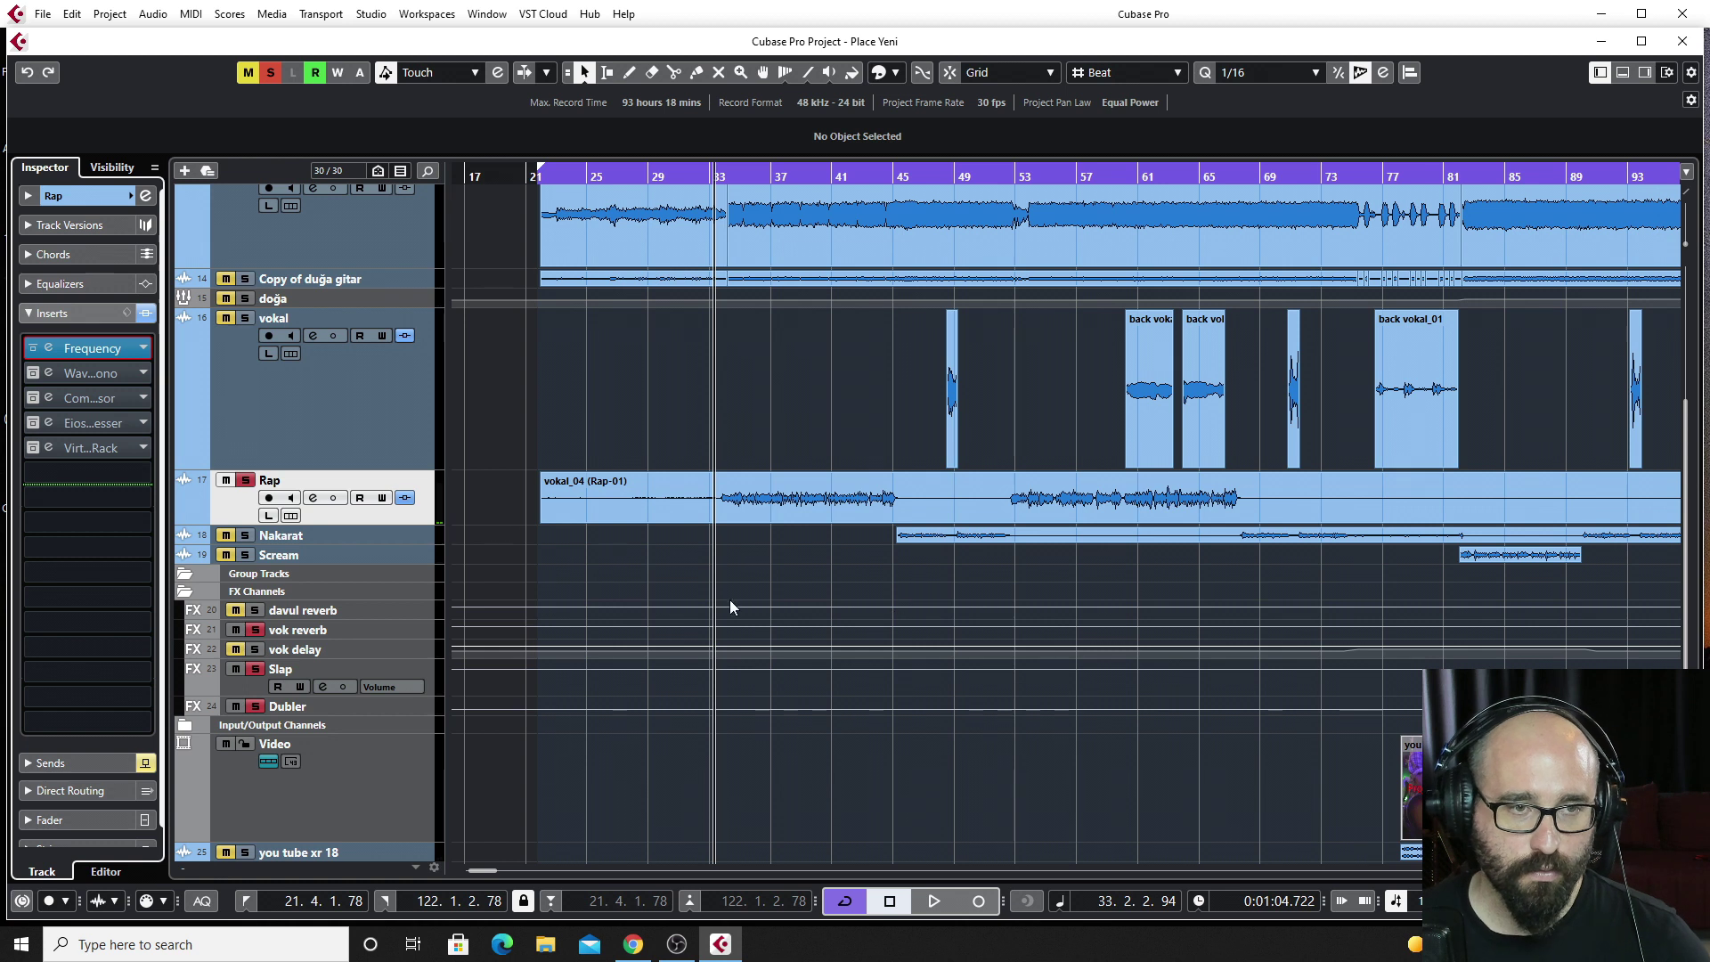
click(99, 347)
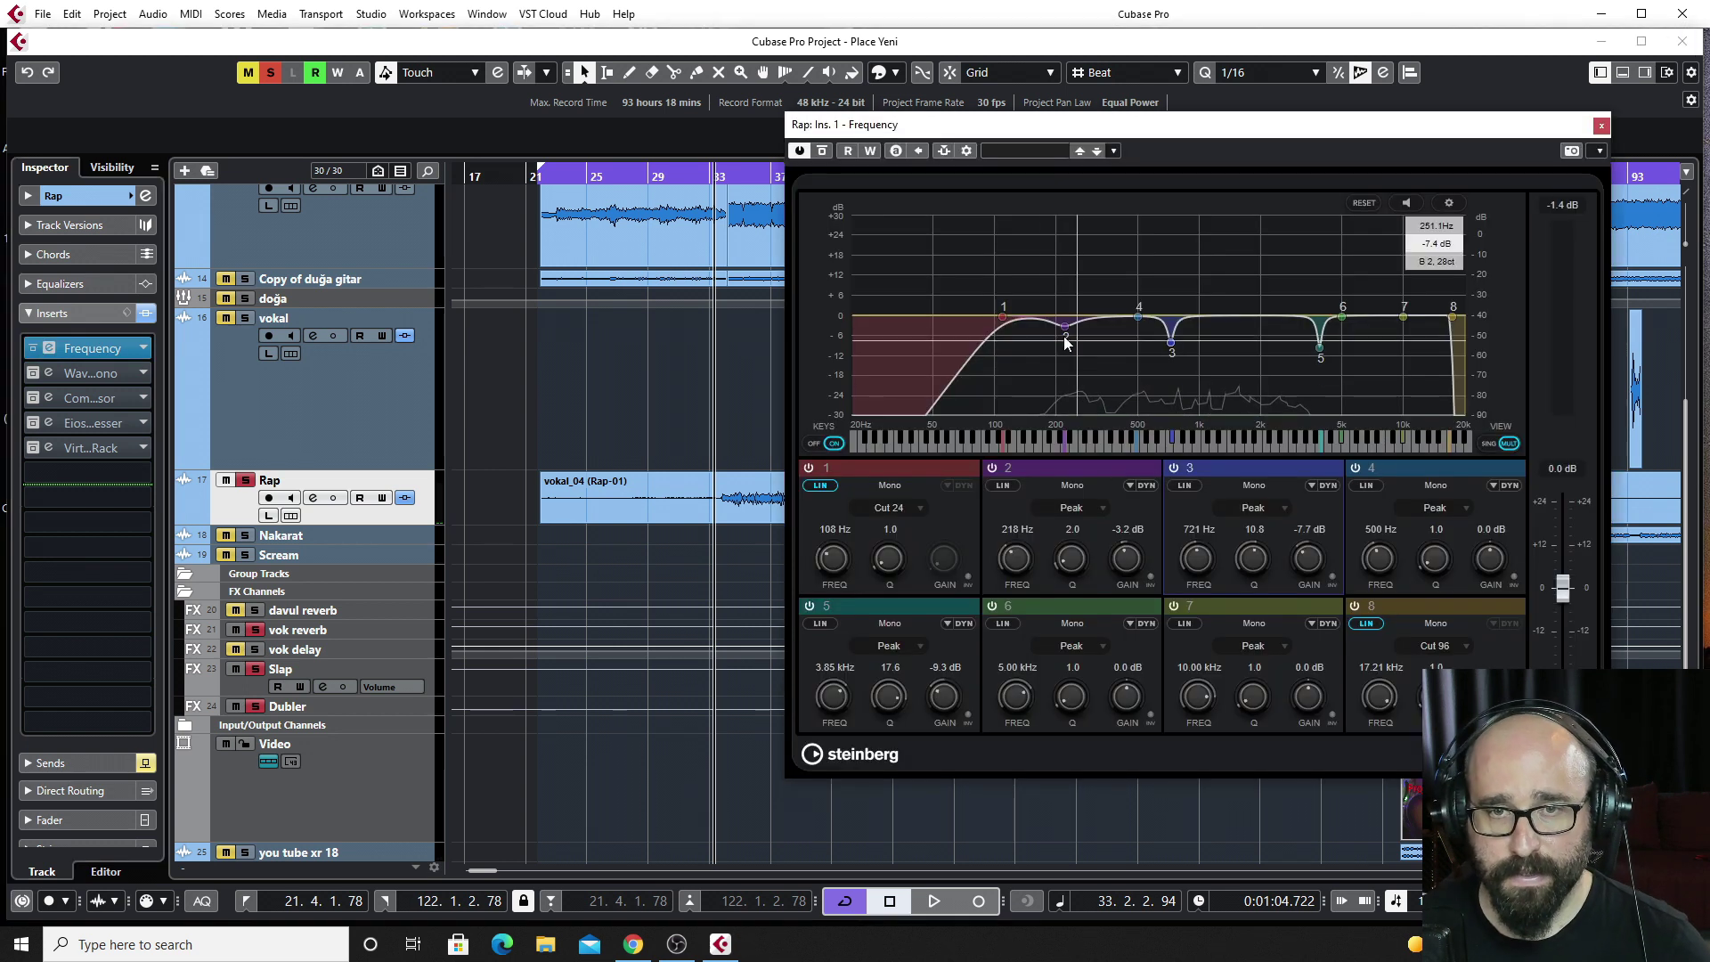
click(1600, 128)
Compare the Rap vocal with Waves Tune Real-Time Mono bypassed and active, leaving the effect on.
drag(1163, 242, 1090, 207)
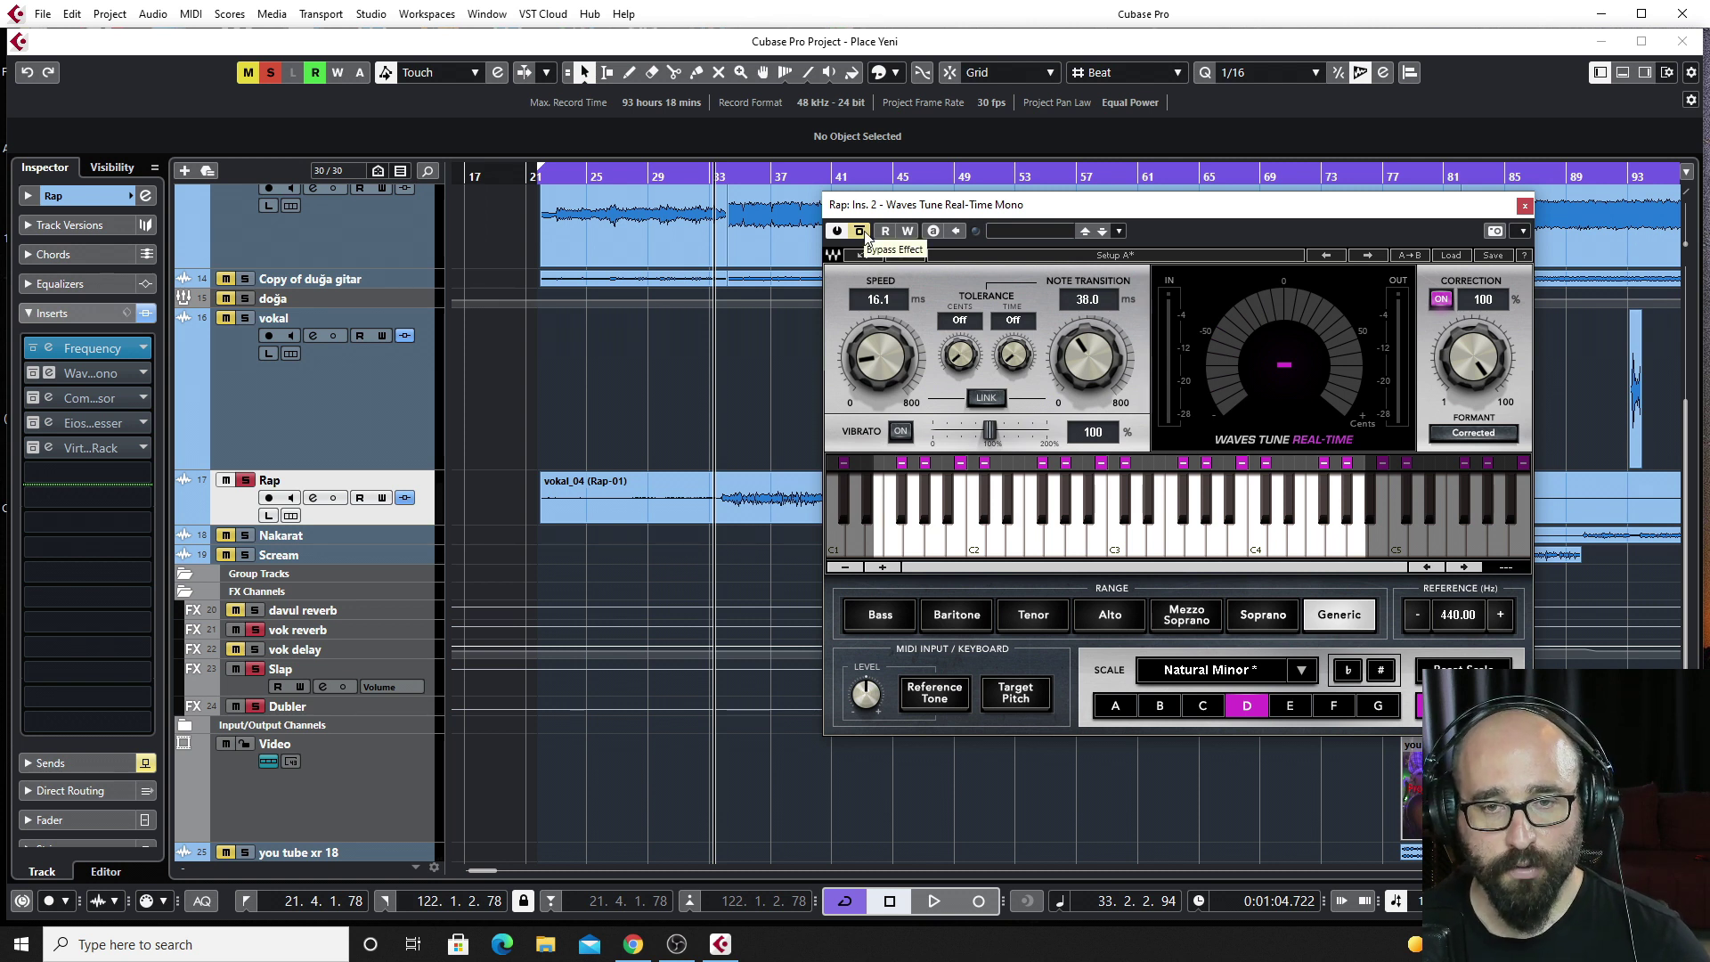
key(space)
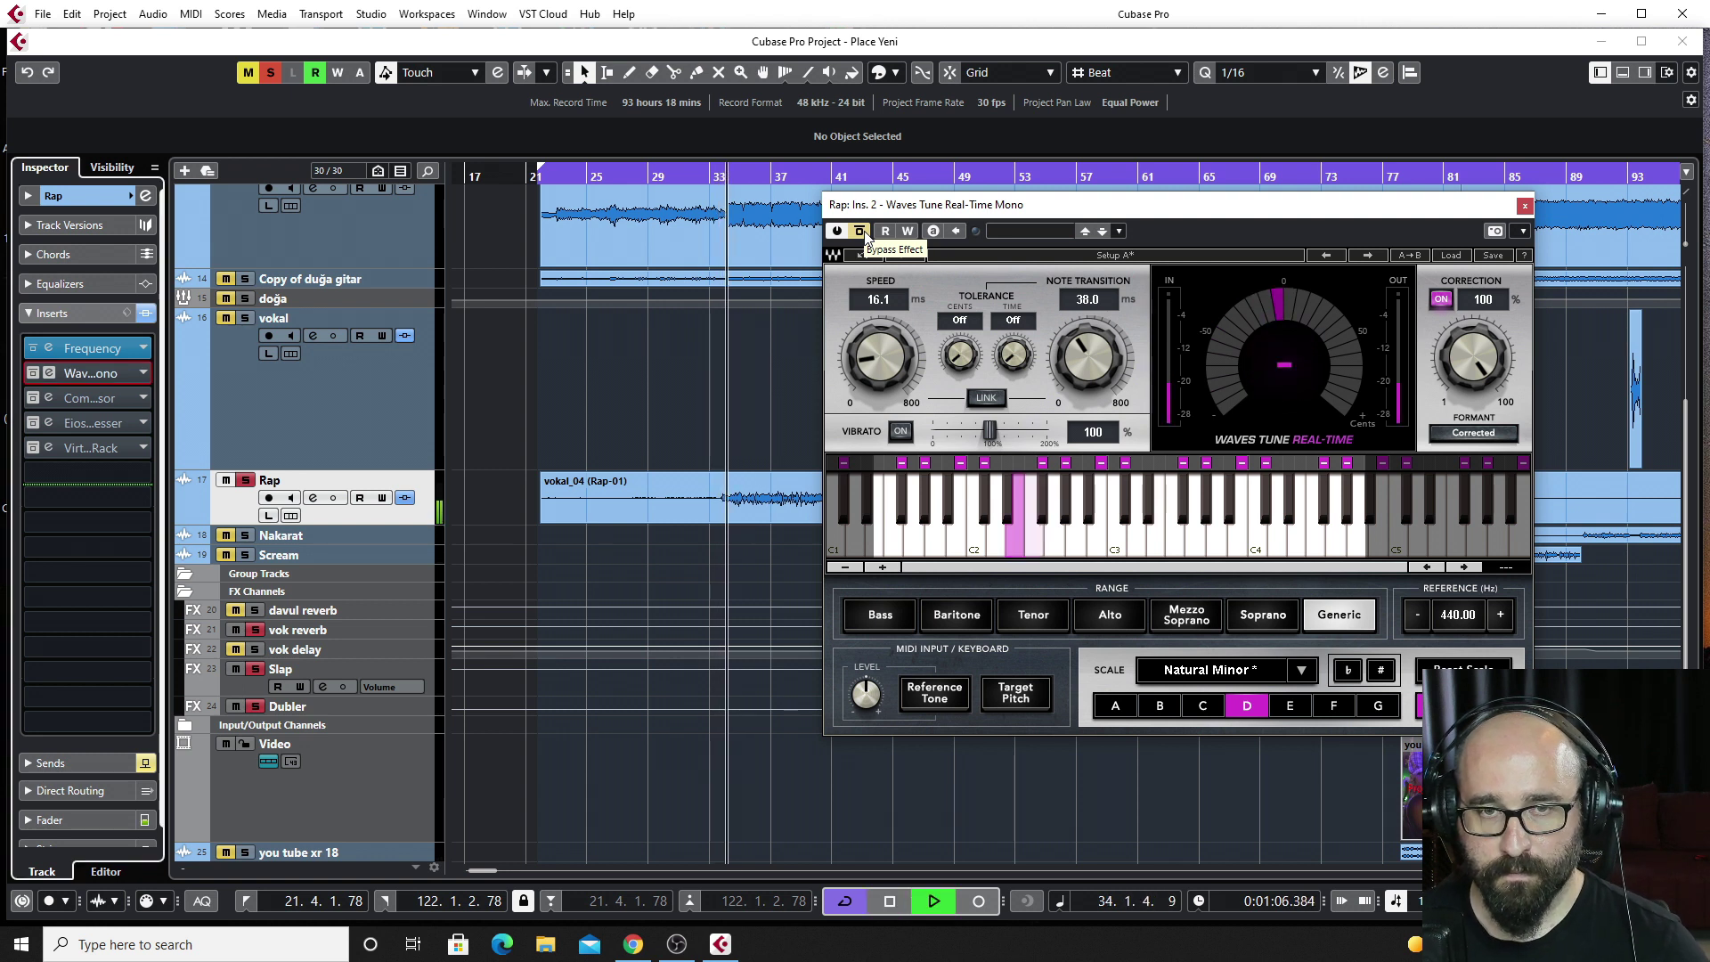
click(861, 232)
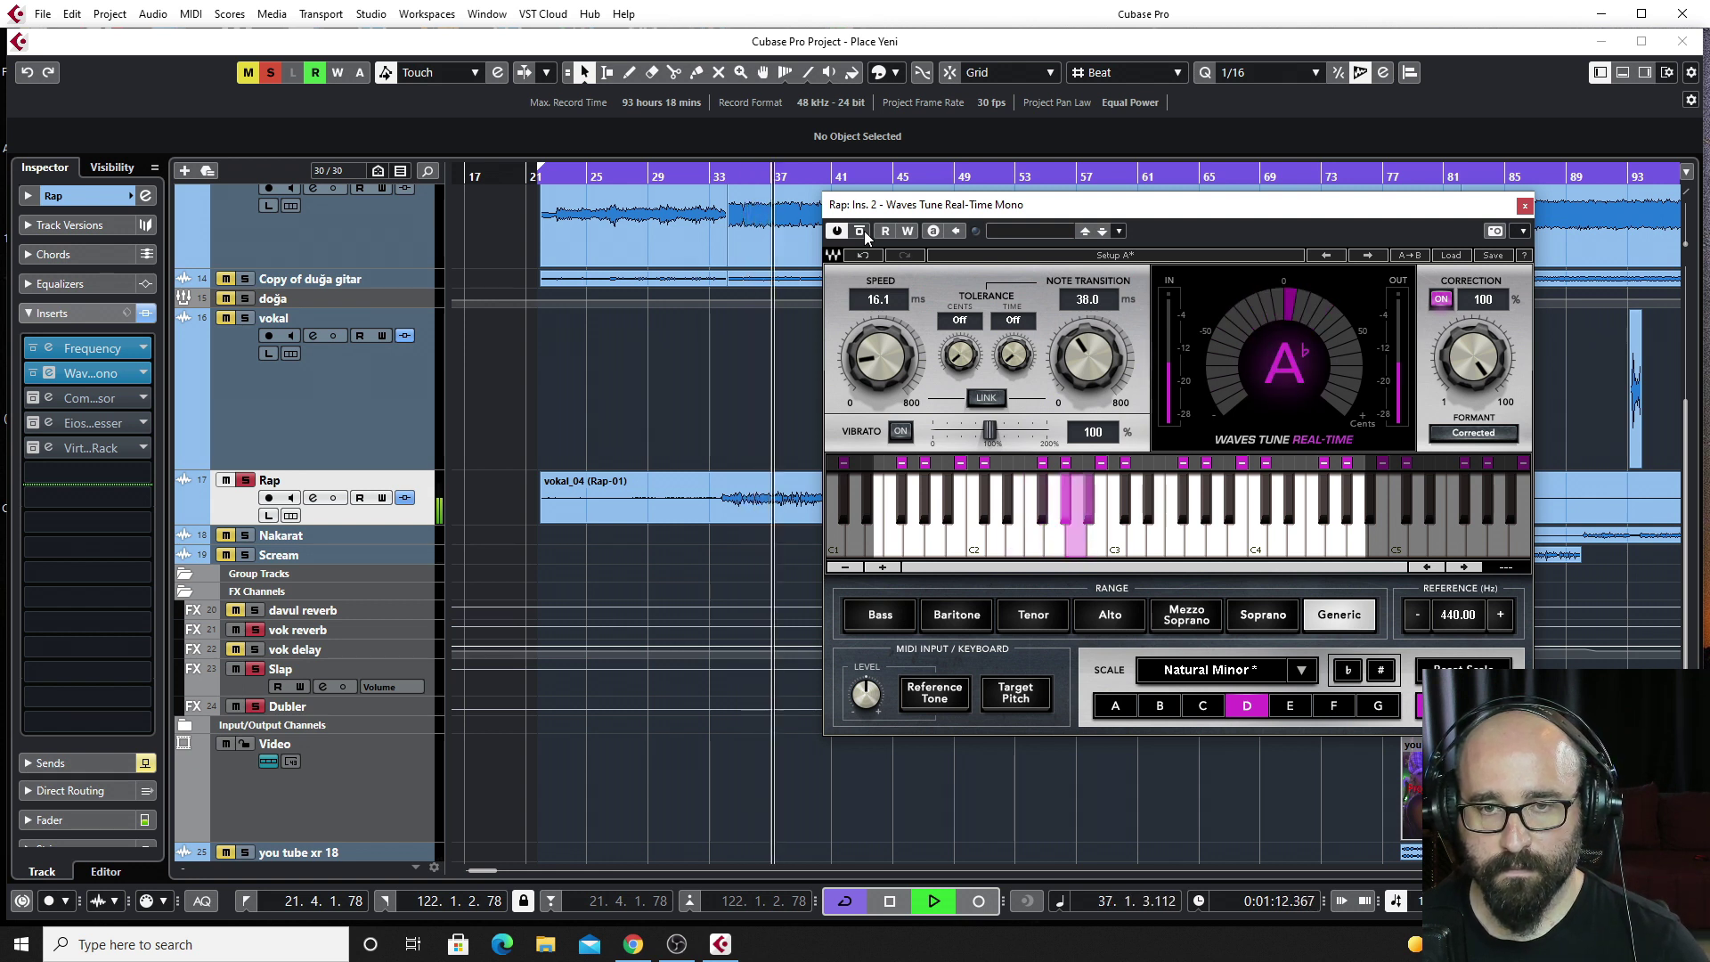
key(space)
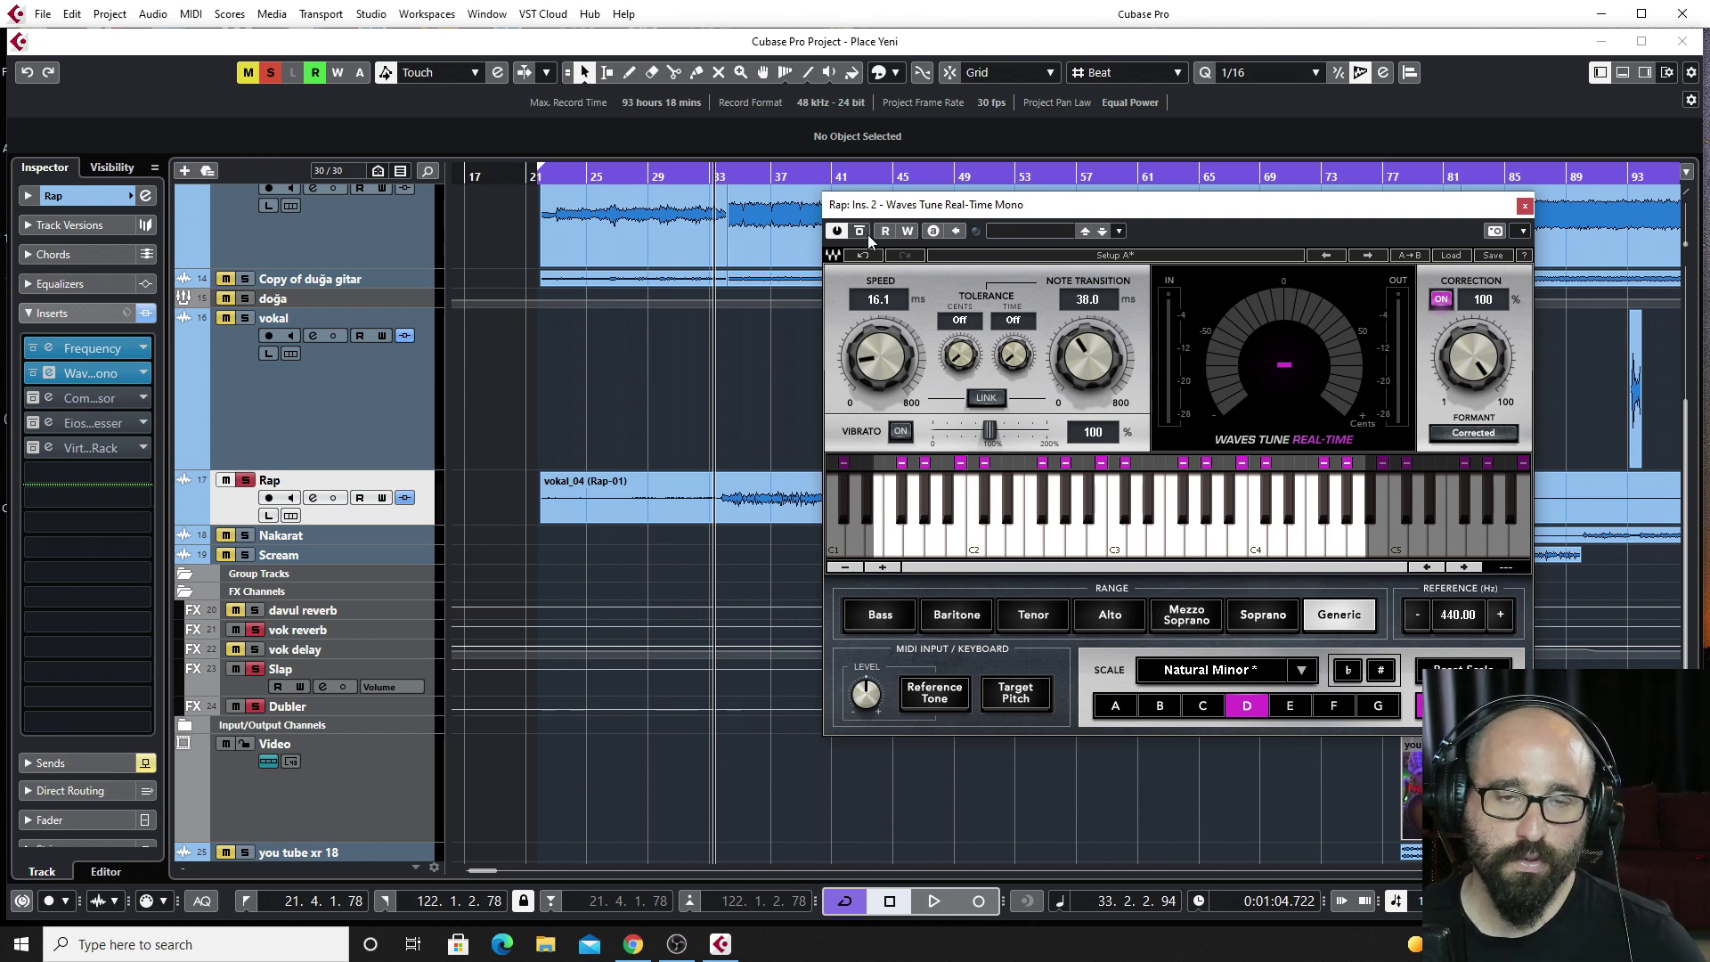
Try the pitch correction with Speed and Note Transition both set to 0.1 ms during playback.
key(space)
drag(1091, 355, 1091, 419)
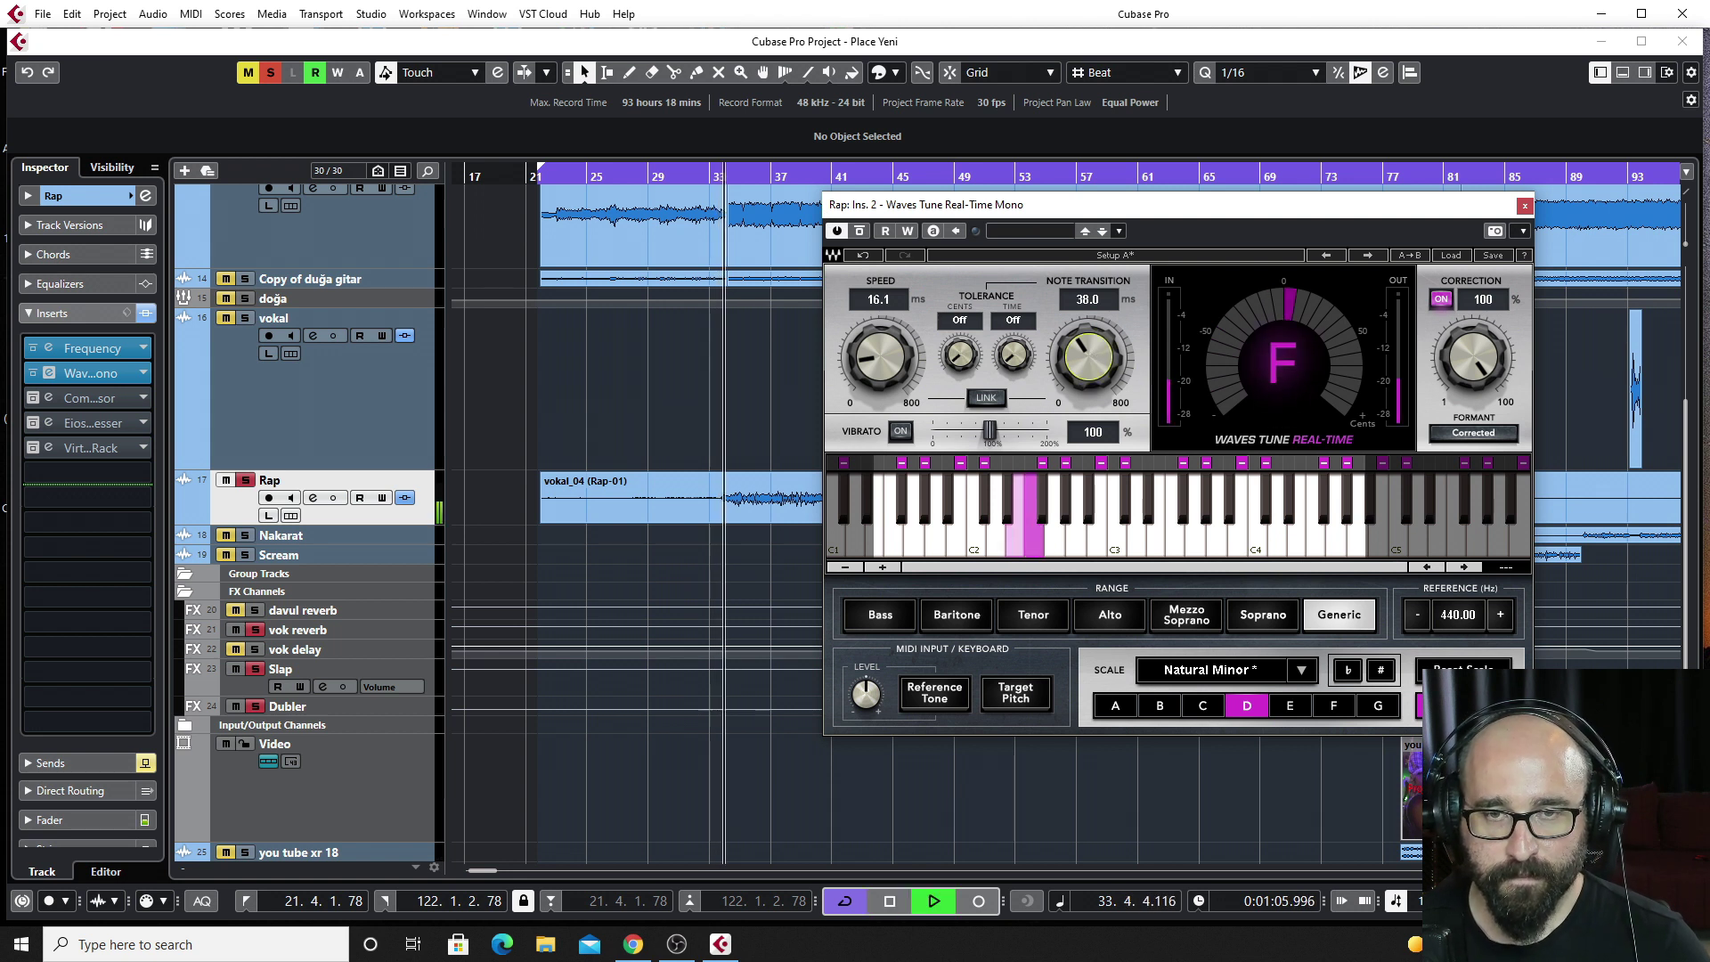
drag(901, 351, 901, 419)
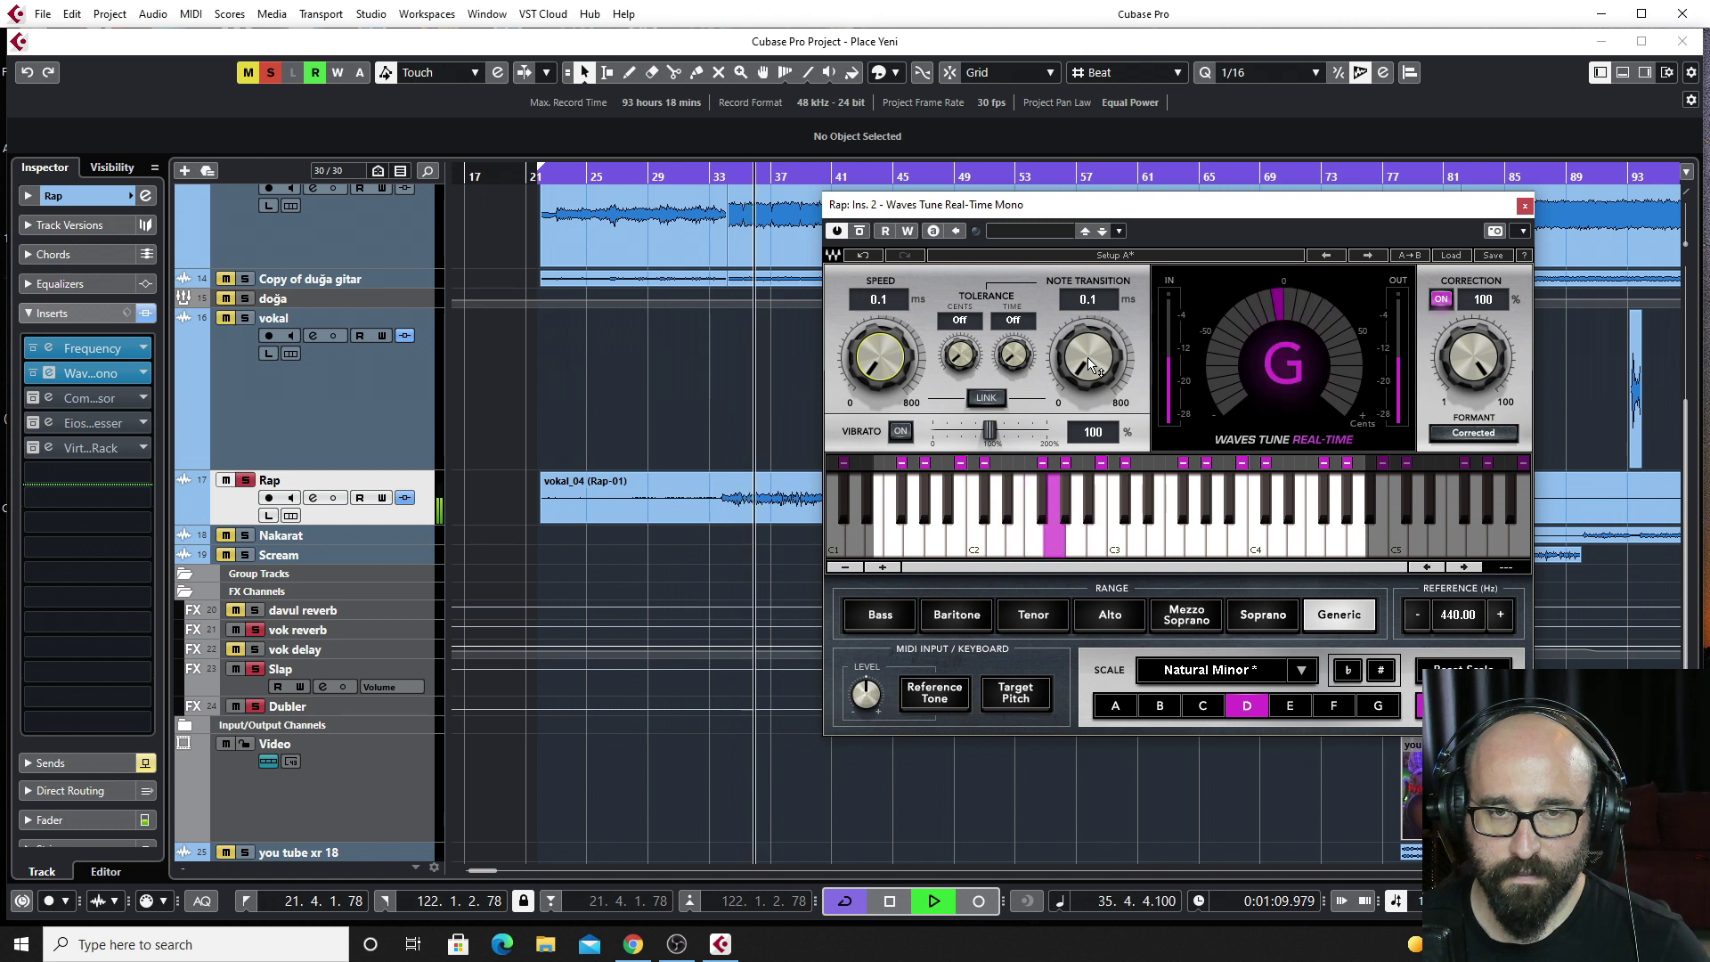
key(space)
Set Waves Tune's Speed to 16.2 ms and Note Transition to 38.4 ms, audition the vocal, and close the plug-in.
drag(1088, 357, 1087, 336)
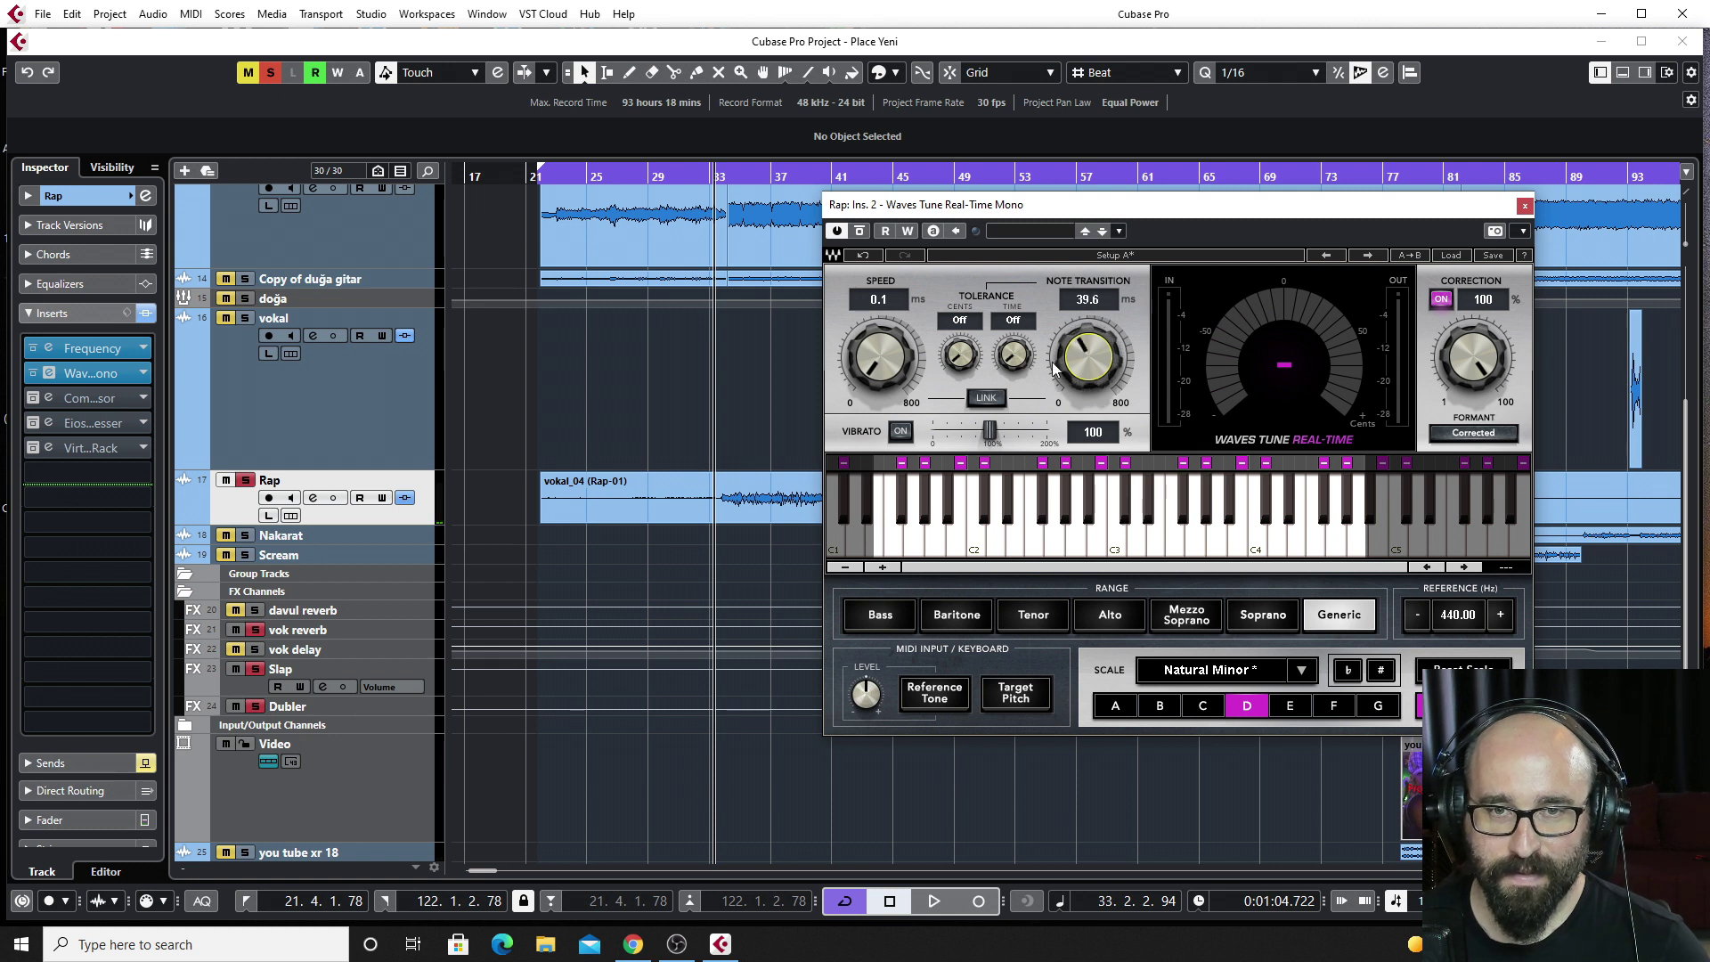
drag(879, 356, 880, 349)
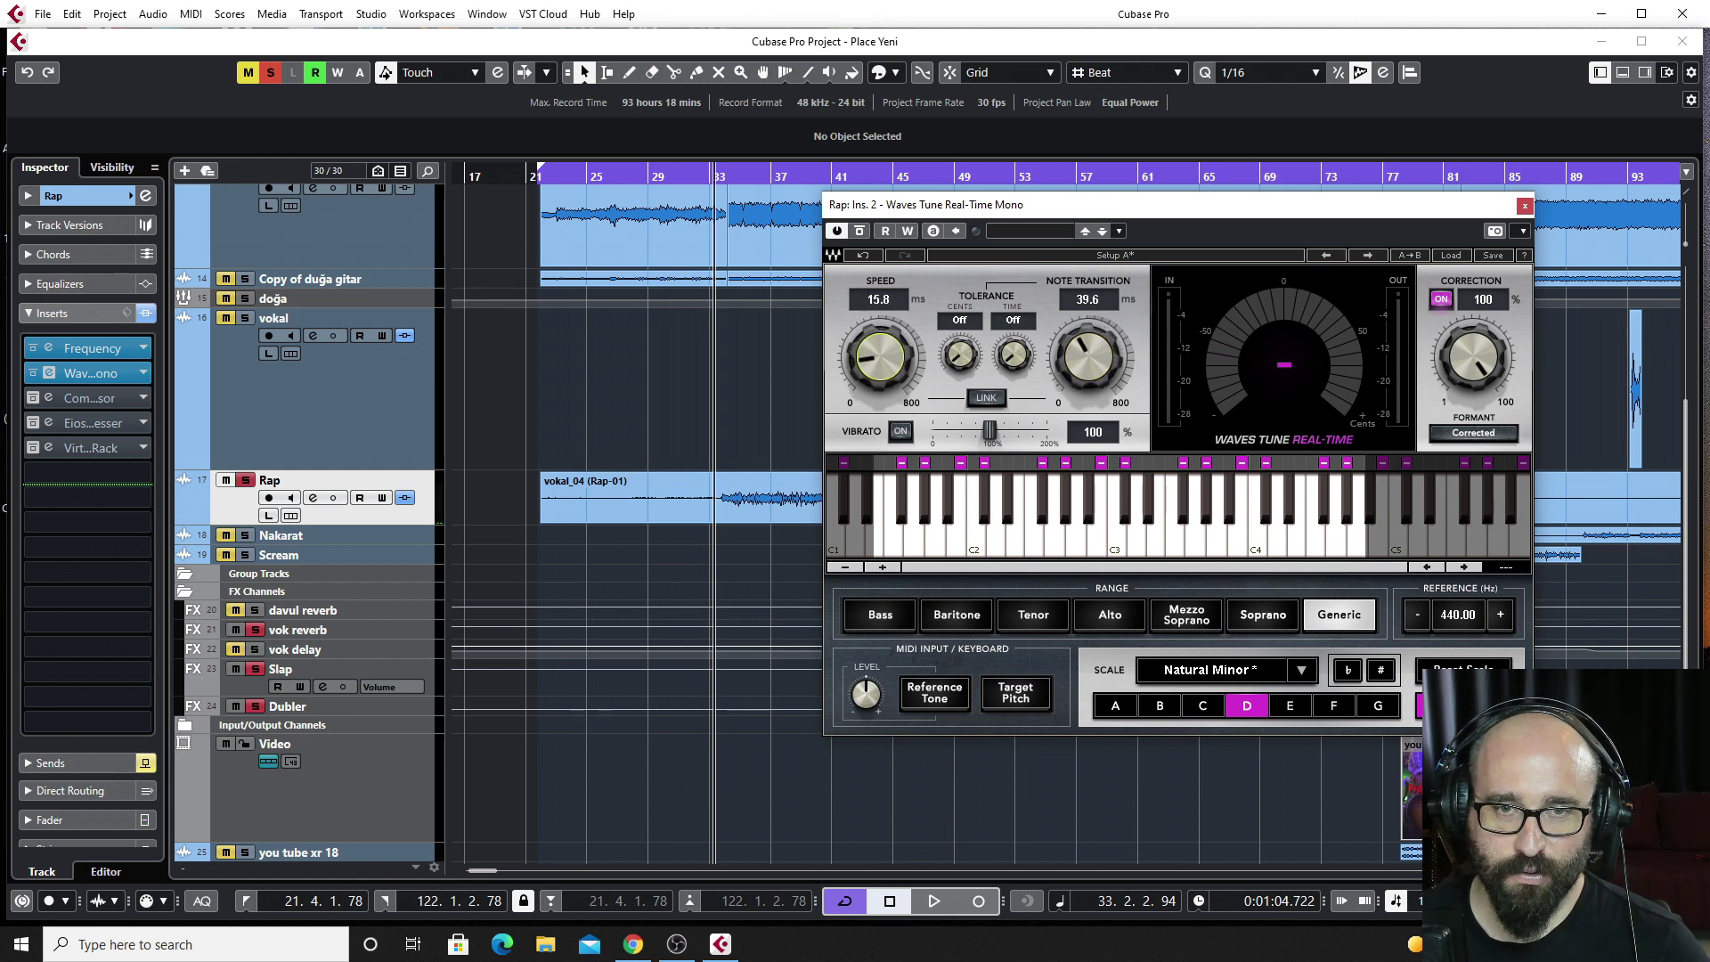
key(space)
drag(1088, 357, 1089, 359)
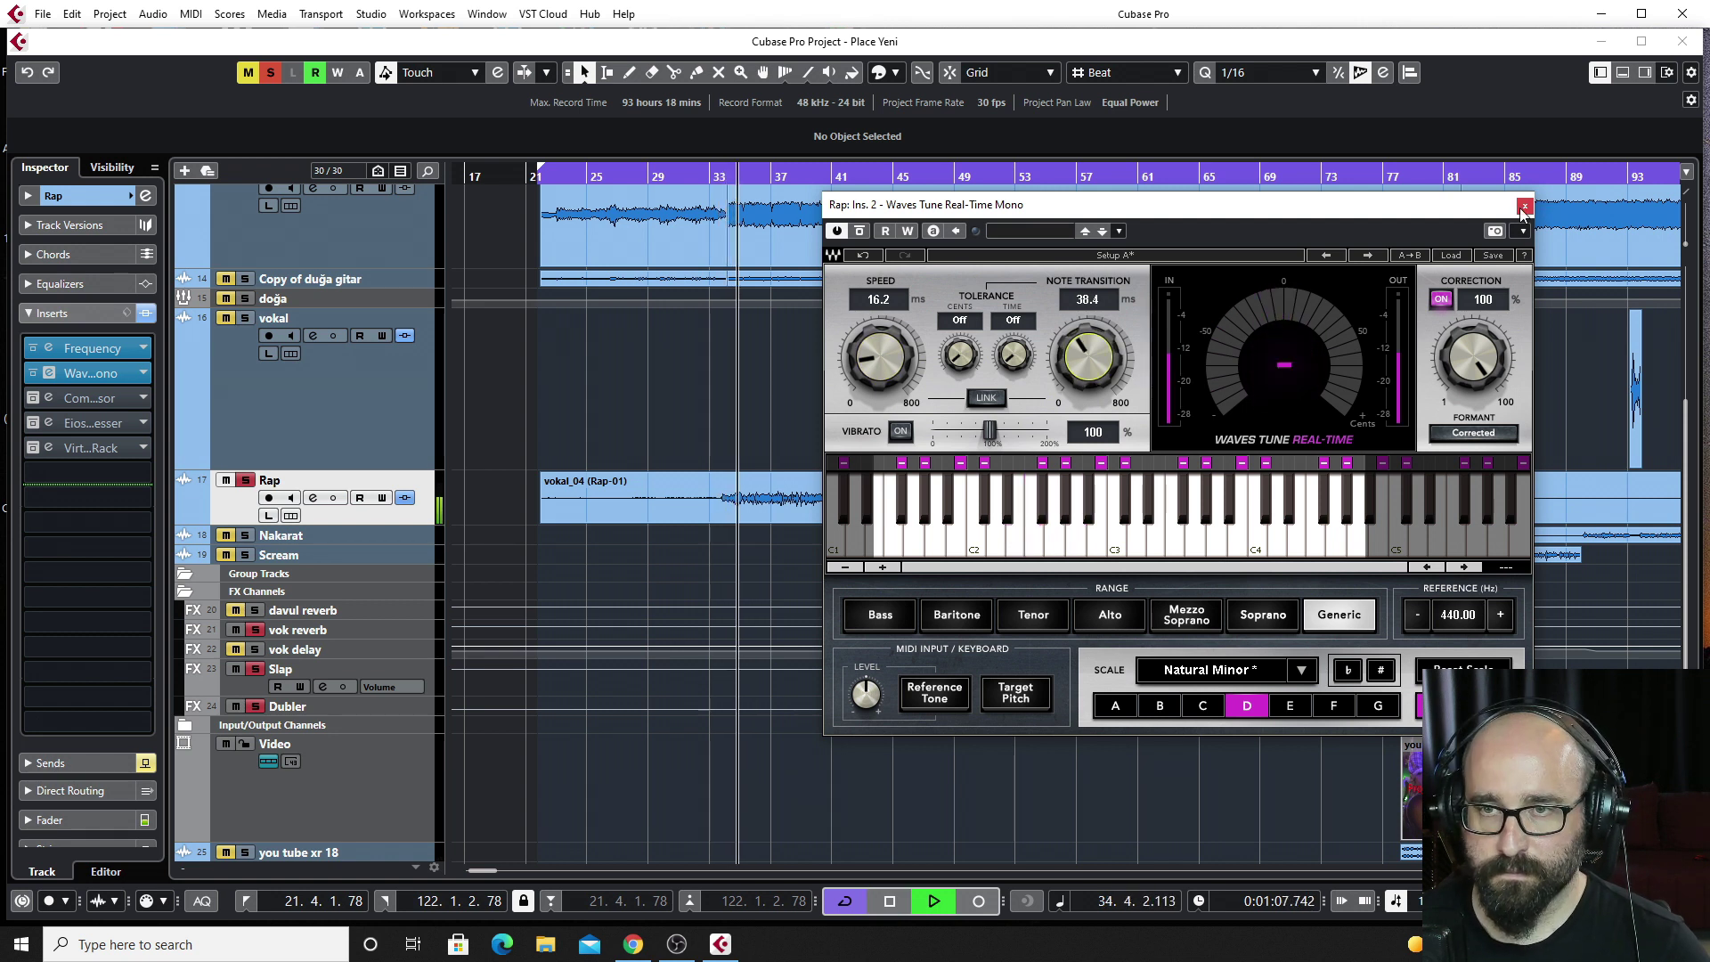
key(ctrl+w)
key(space)
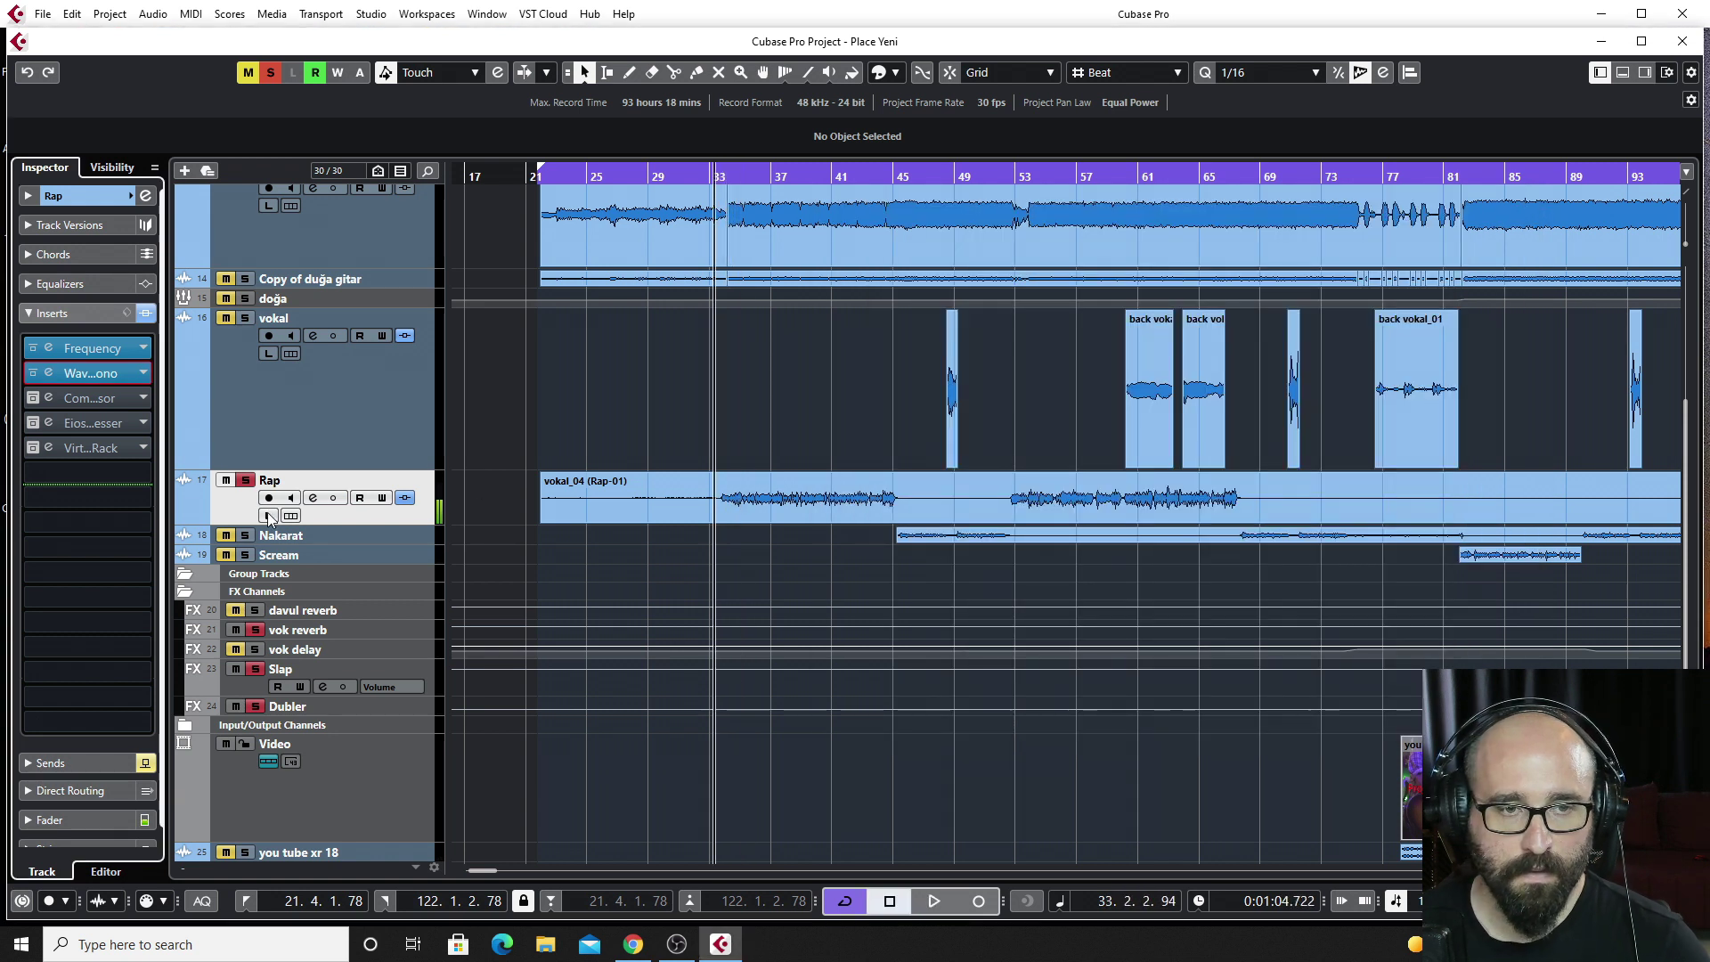
Compare the Rap vocal with its Compressor insert bypassed and active during playback, leaving the compressor on.
click(105, 400)
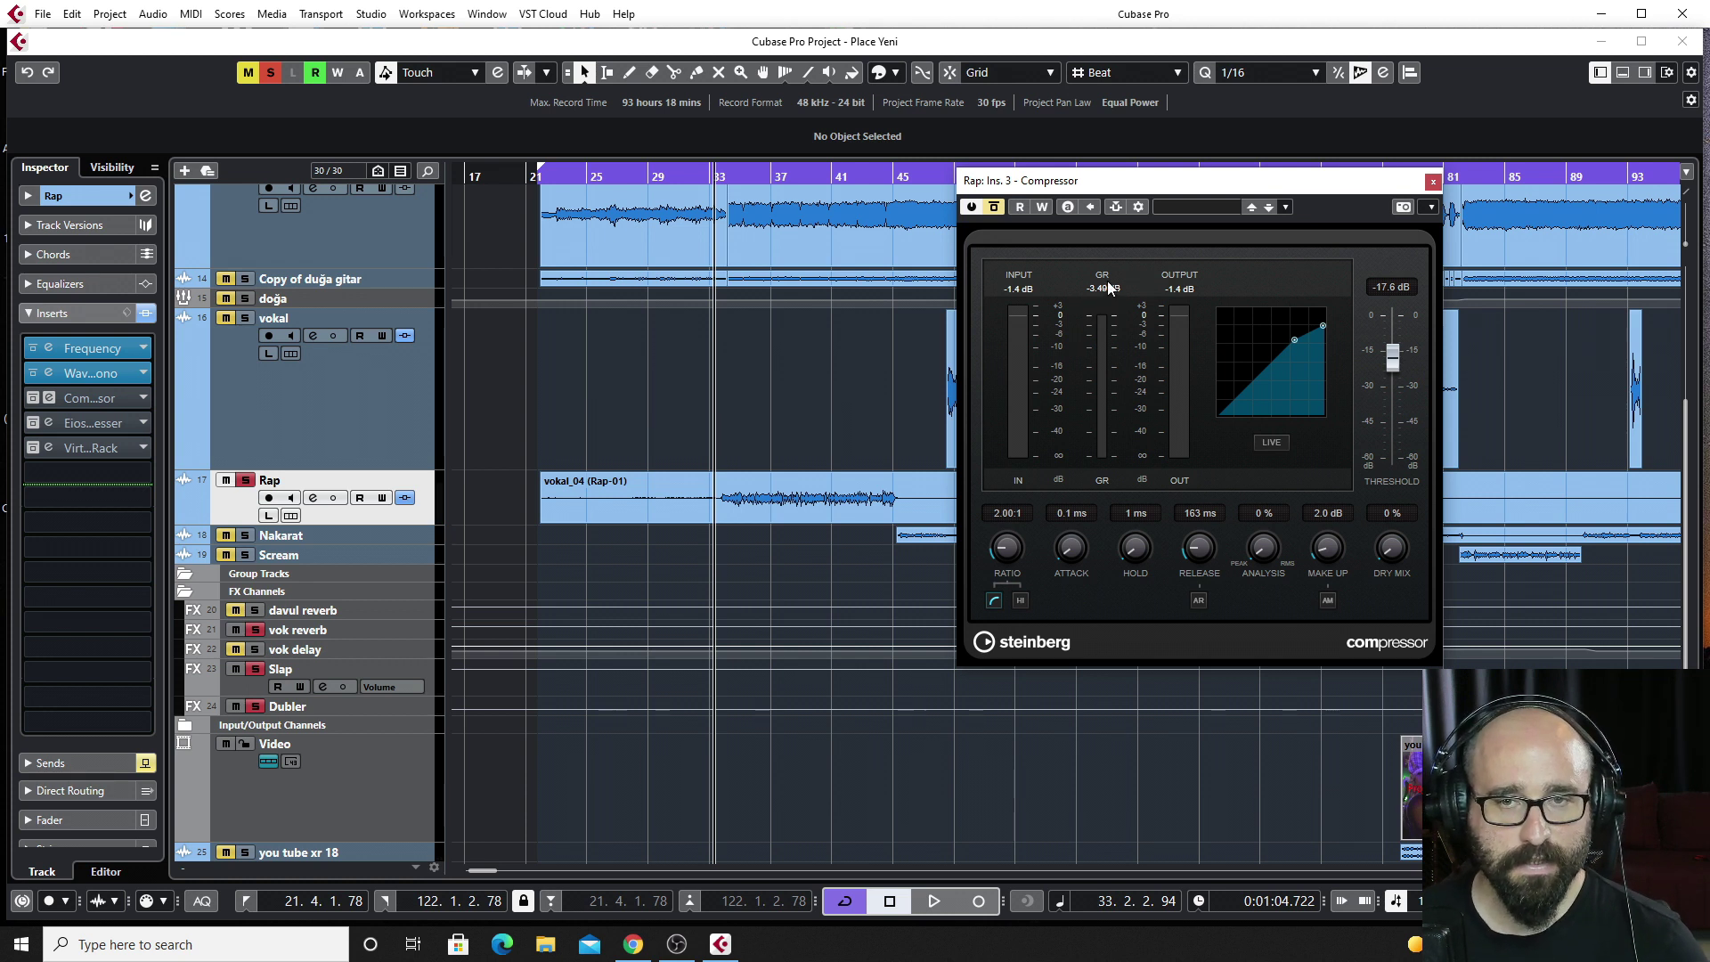
key(space)
click(994, 208)
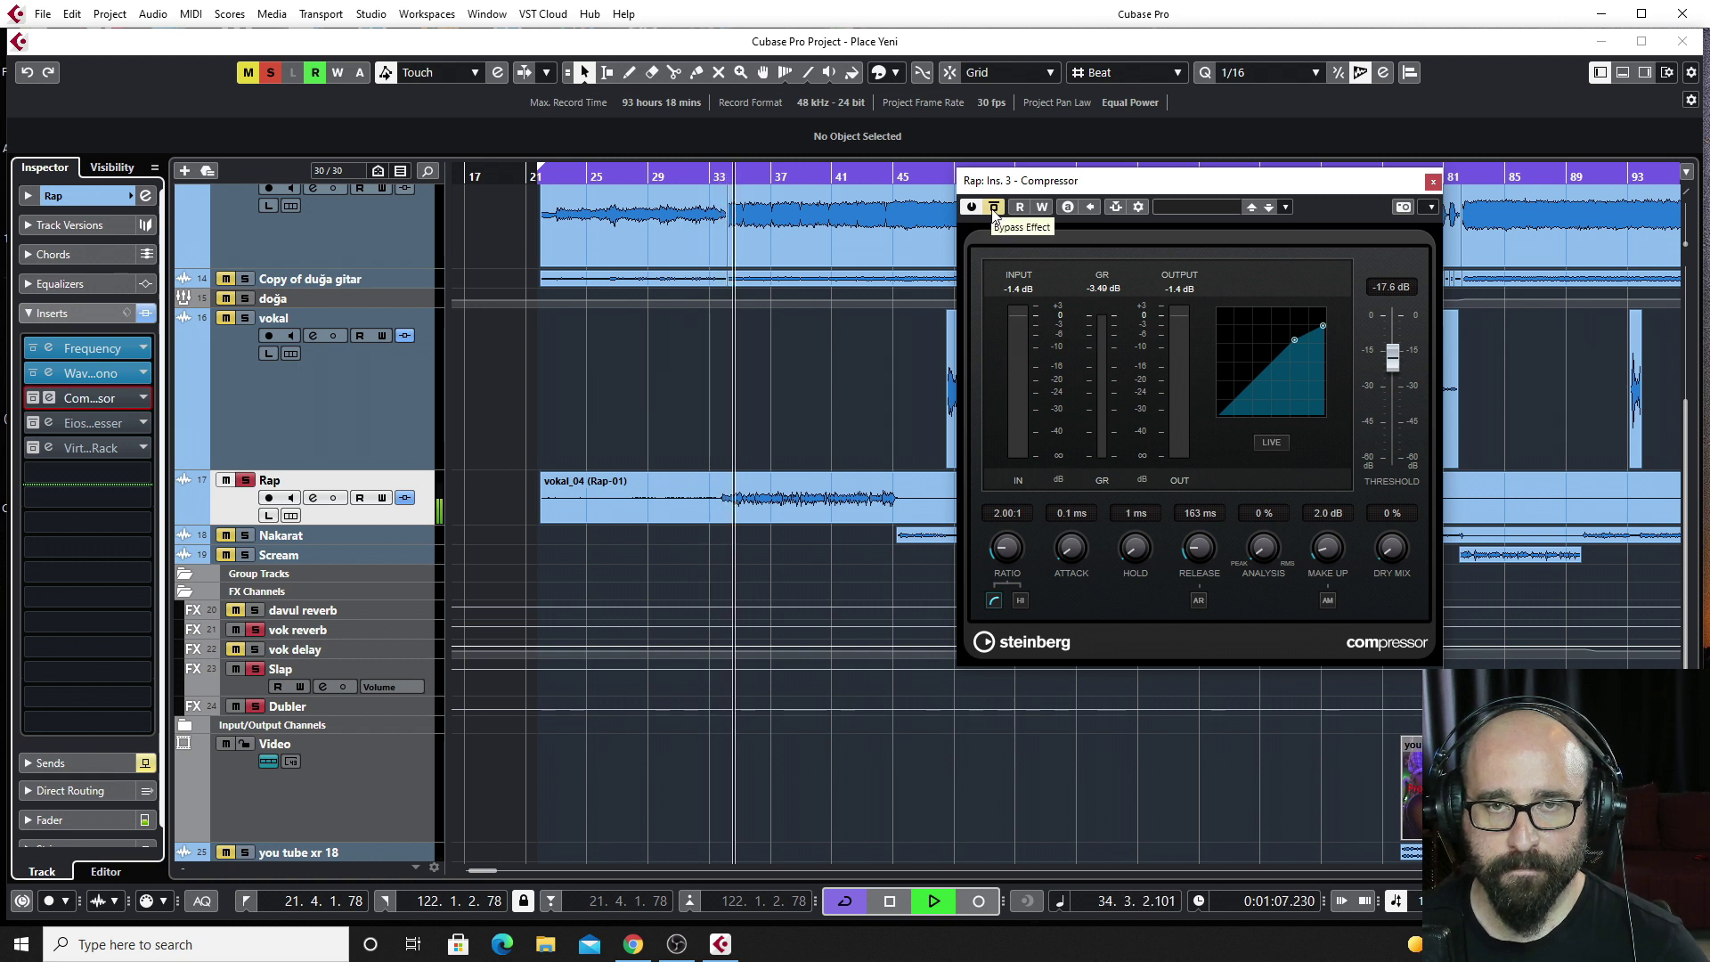
click(994, 211)
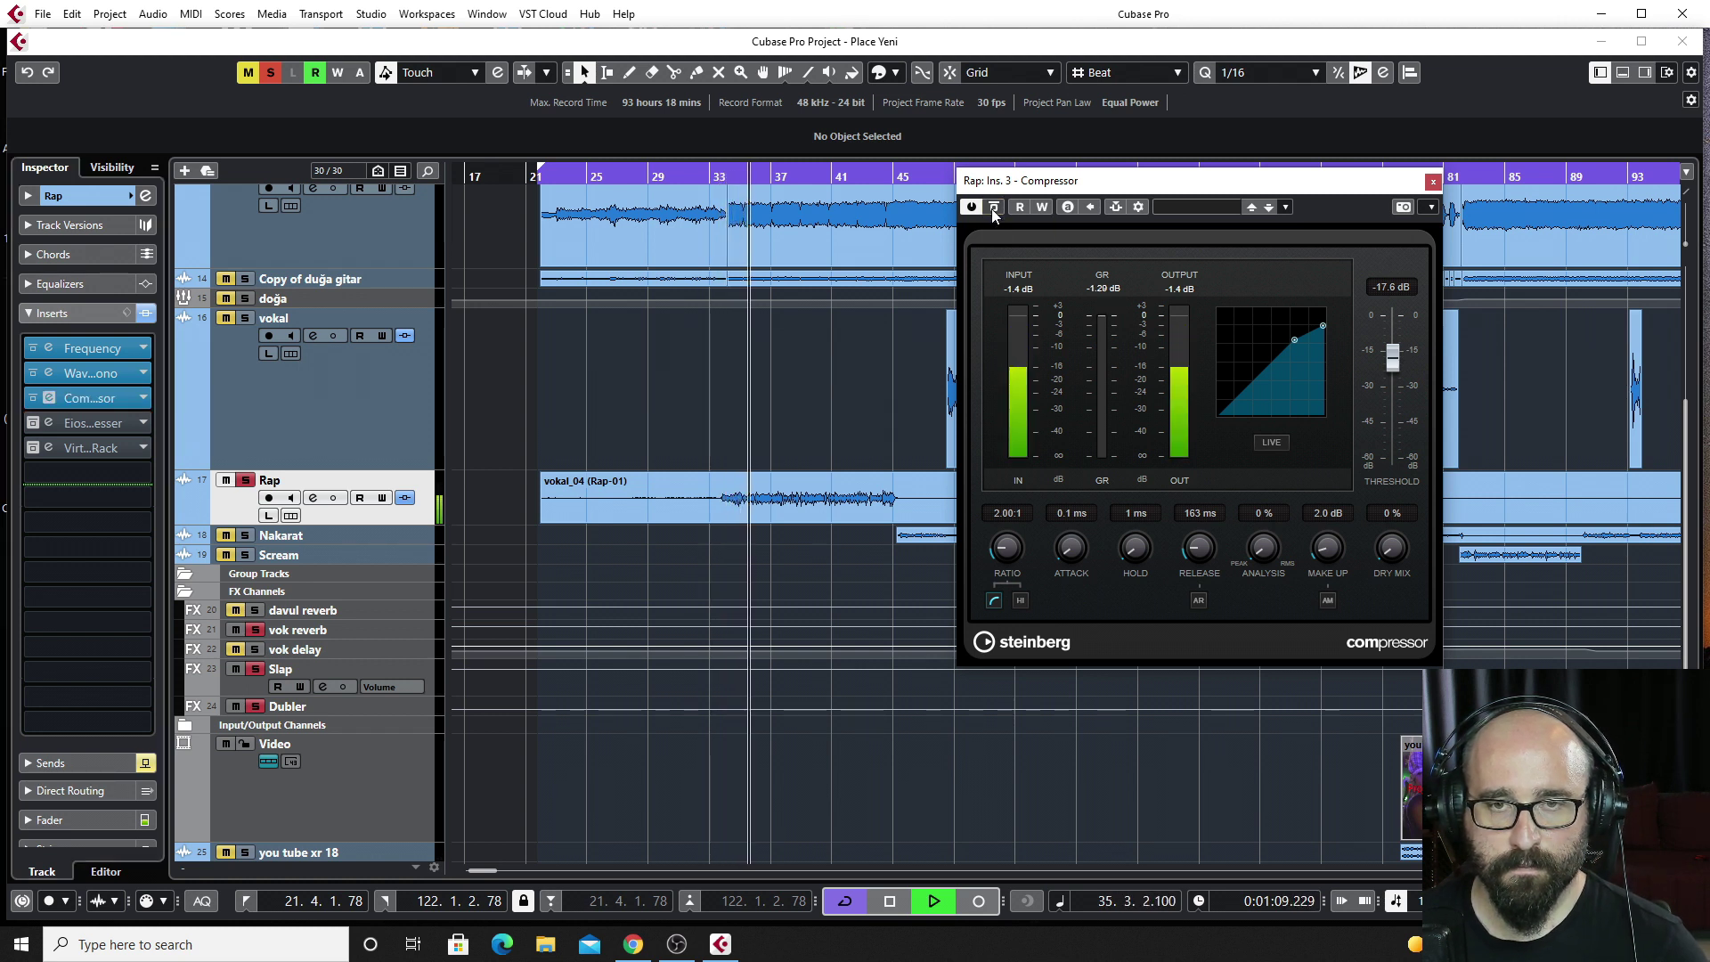
click(994, 209)
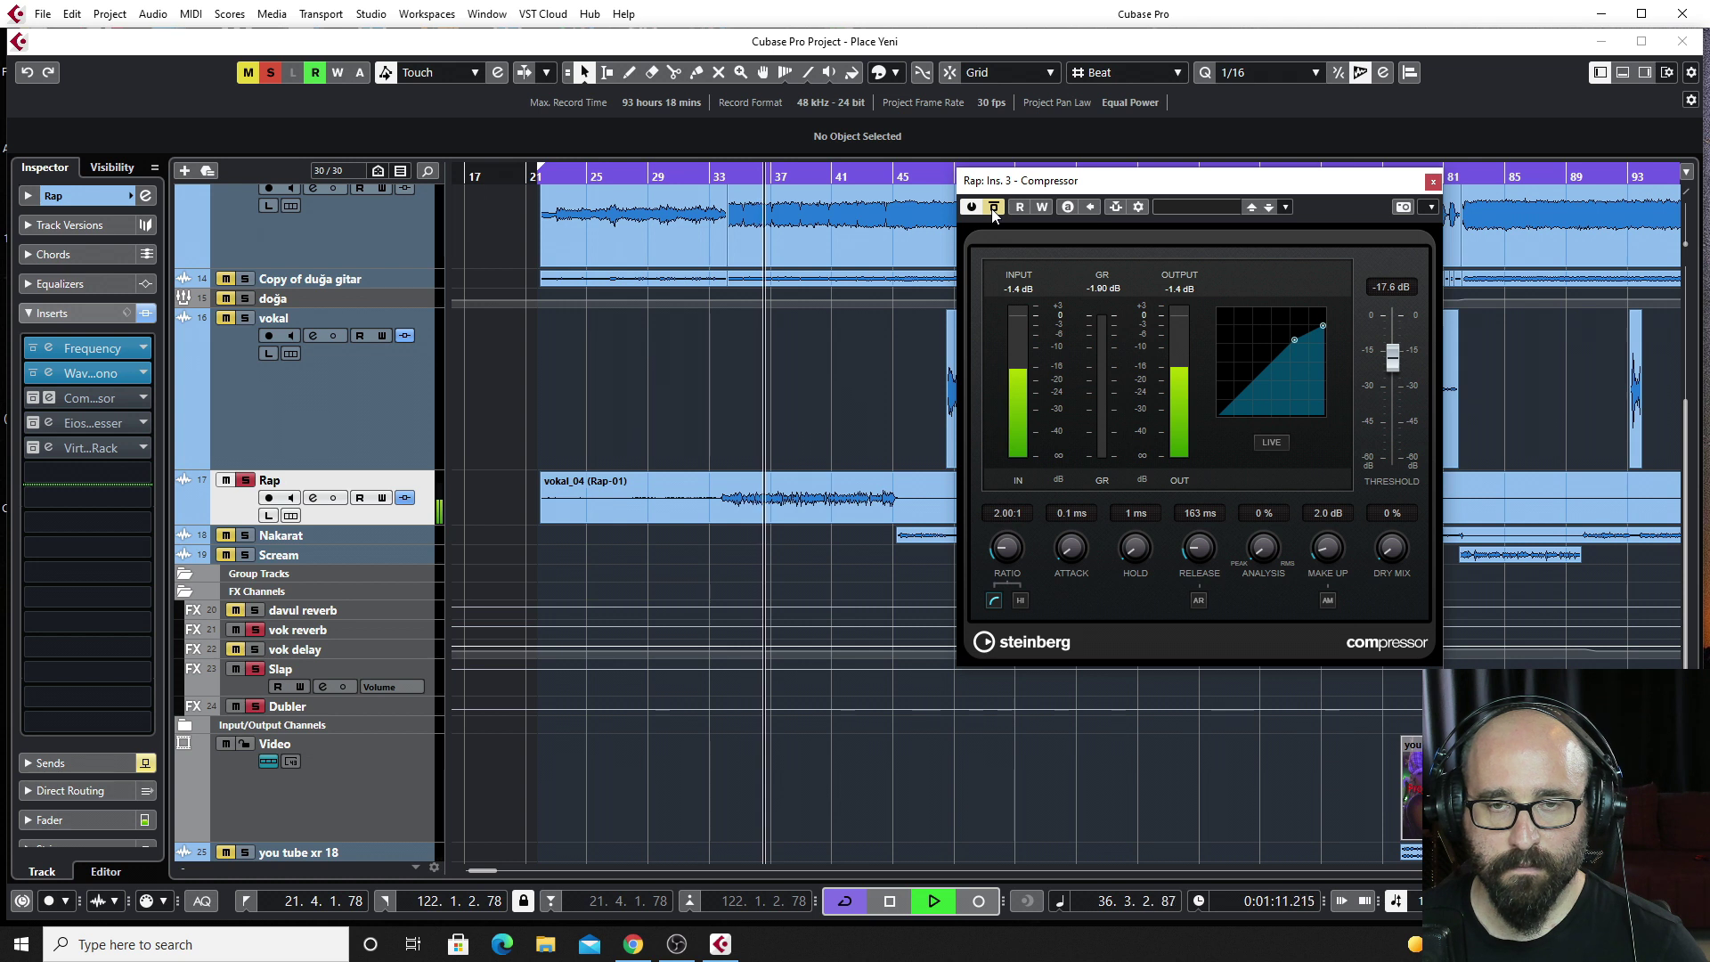
click(994, 210)
key(space)
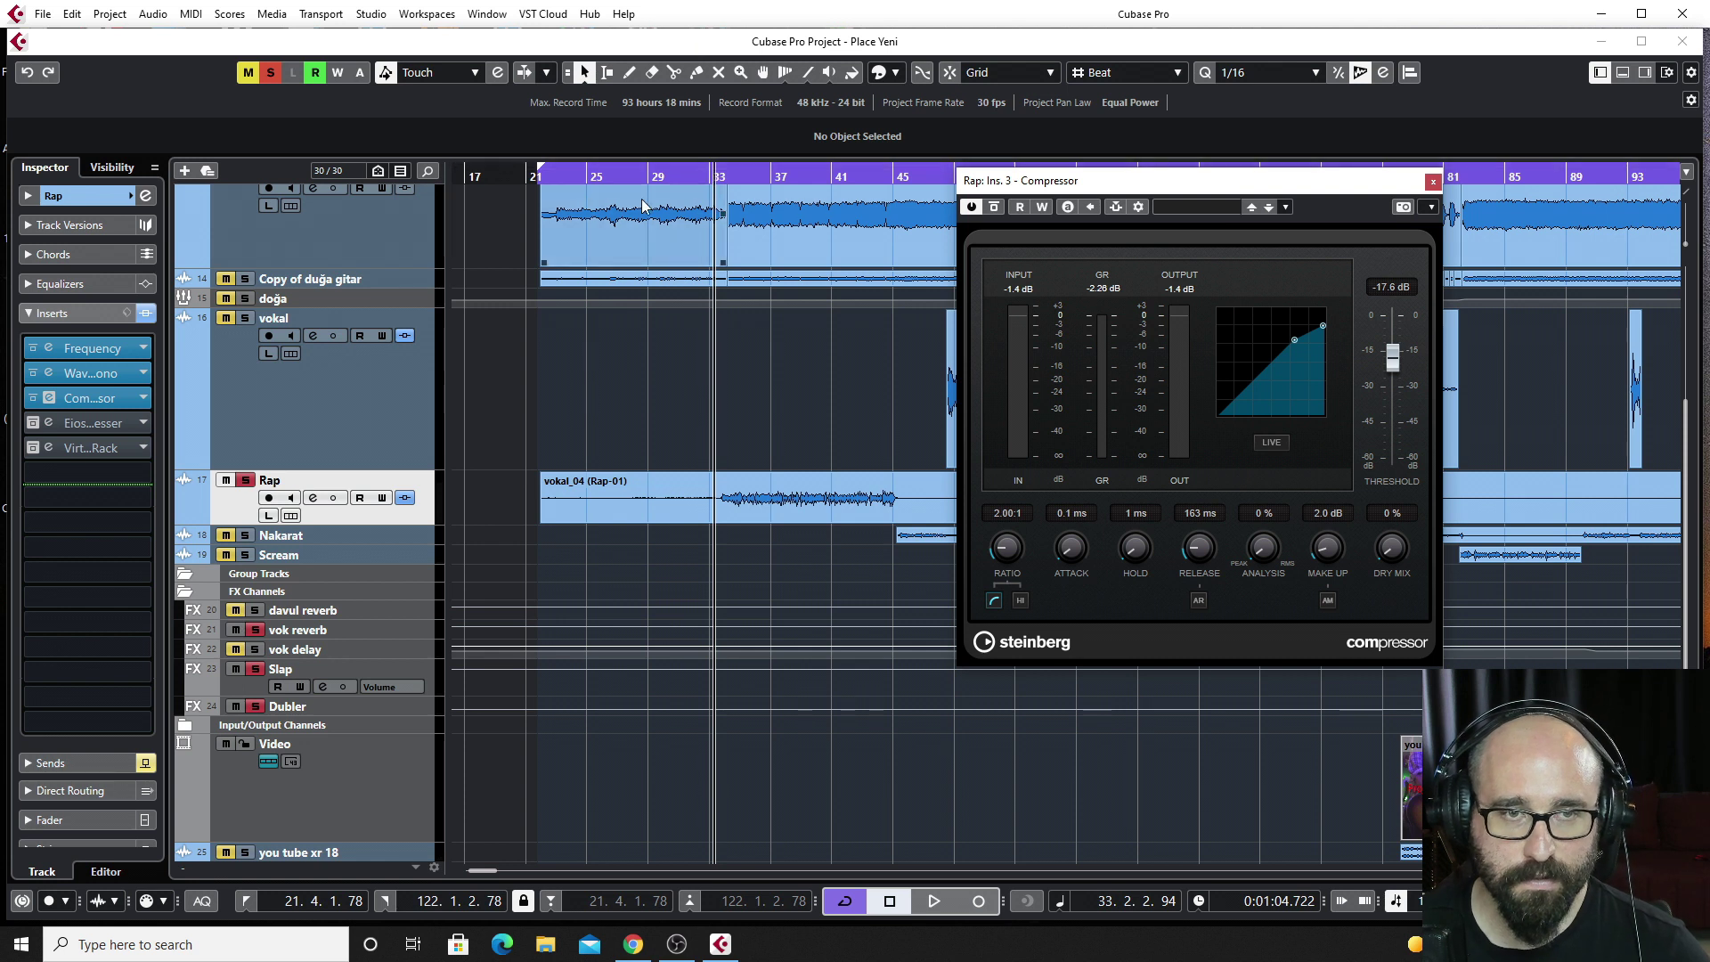
Clear all mutes and solos, compare the Rap vocal's Compressor bypassed and active in the full mix, and close the plug-in with it active.
click(271, 74)
click(993, 207)
key(space)
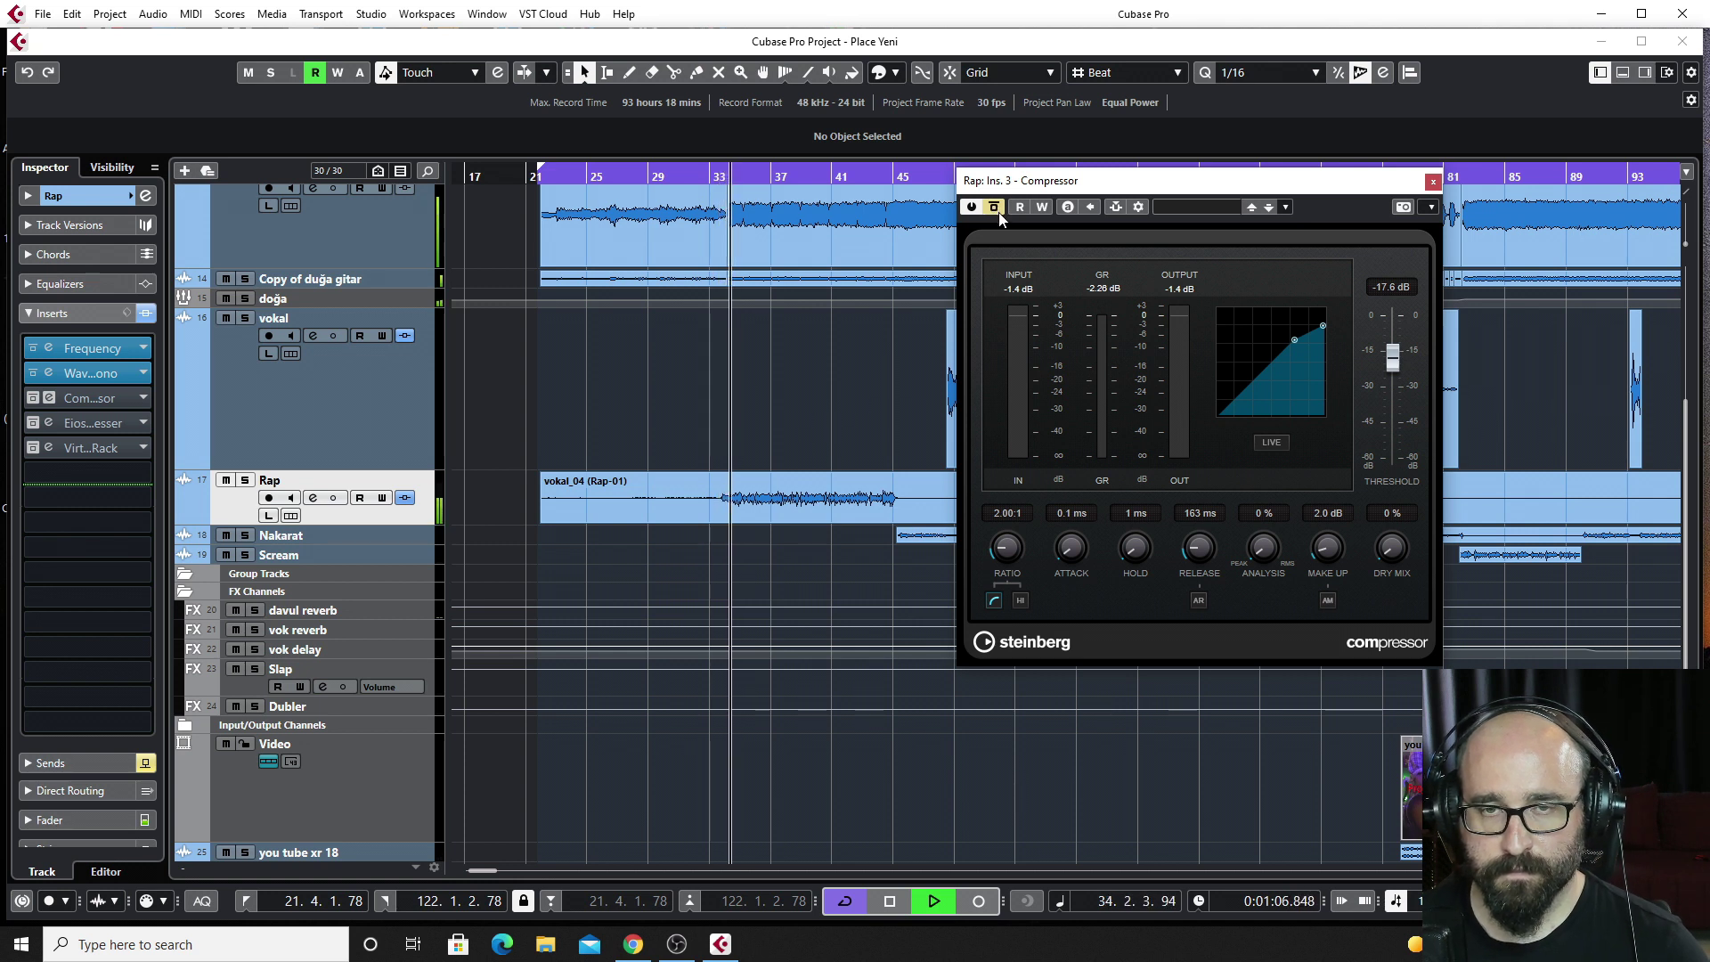
click(995, 207)
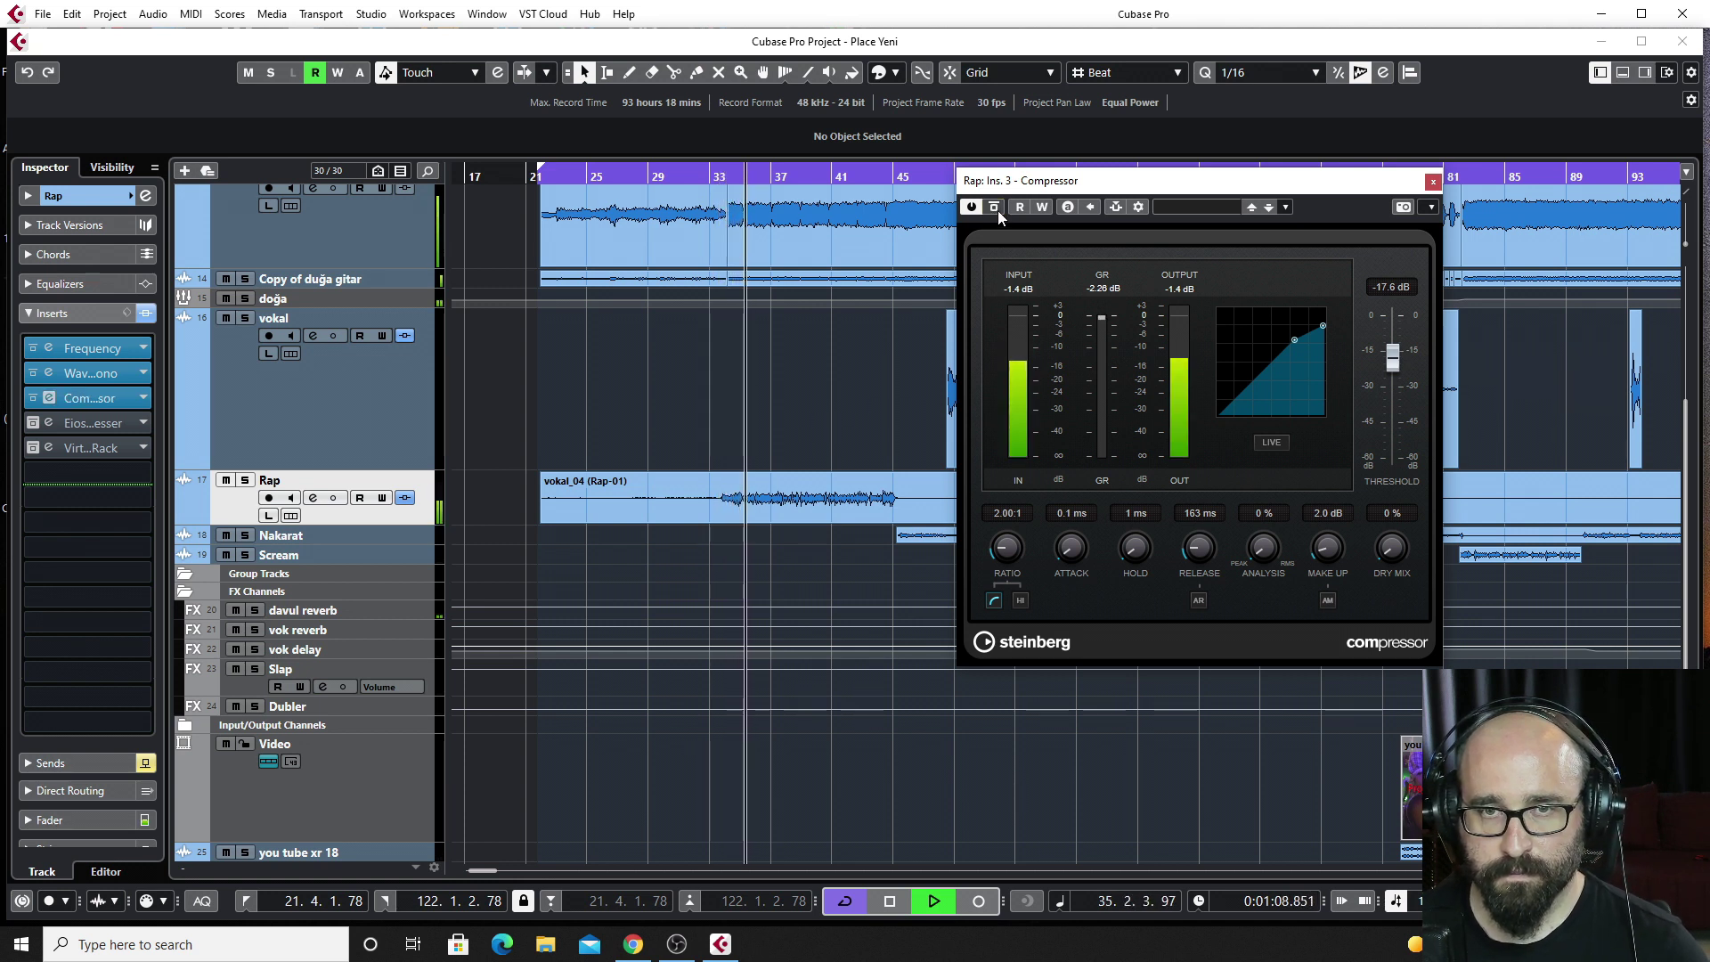
key(space)
click(1433, 182)
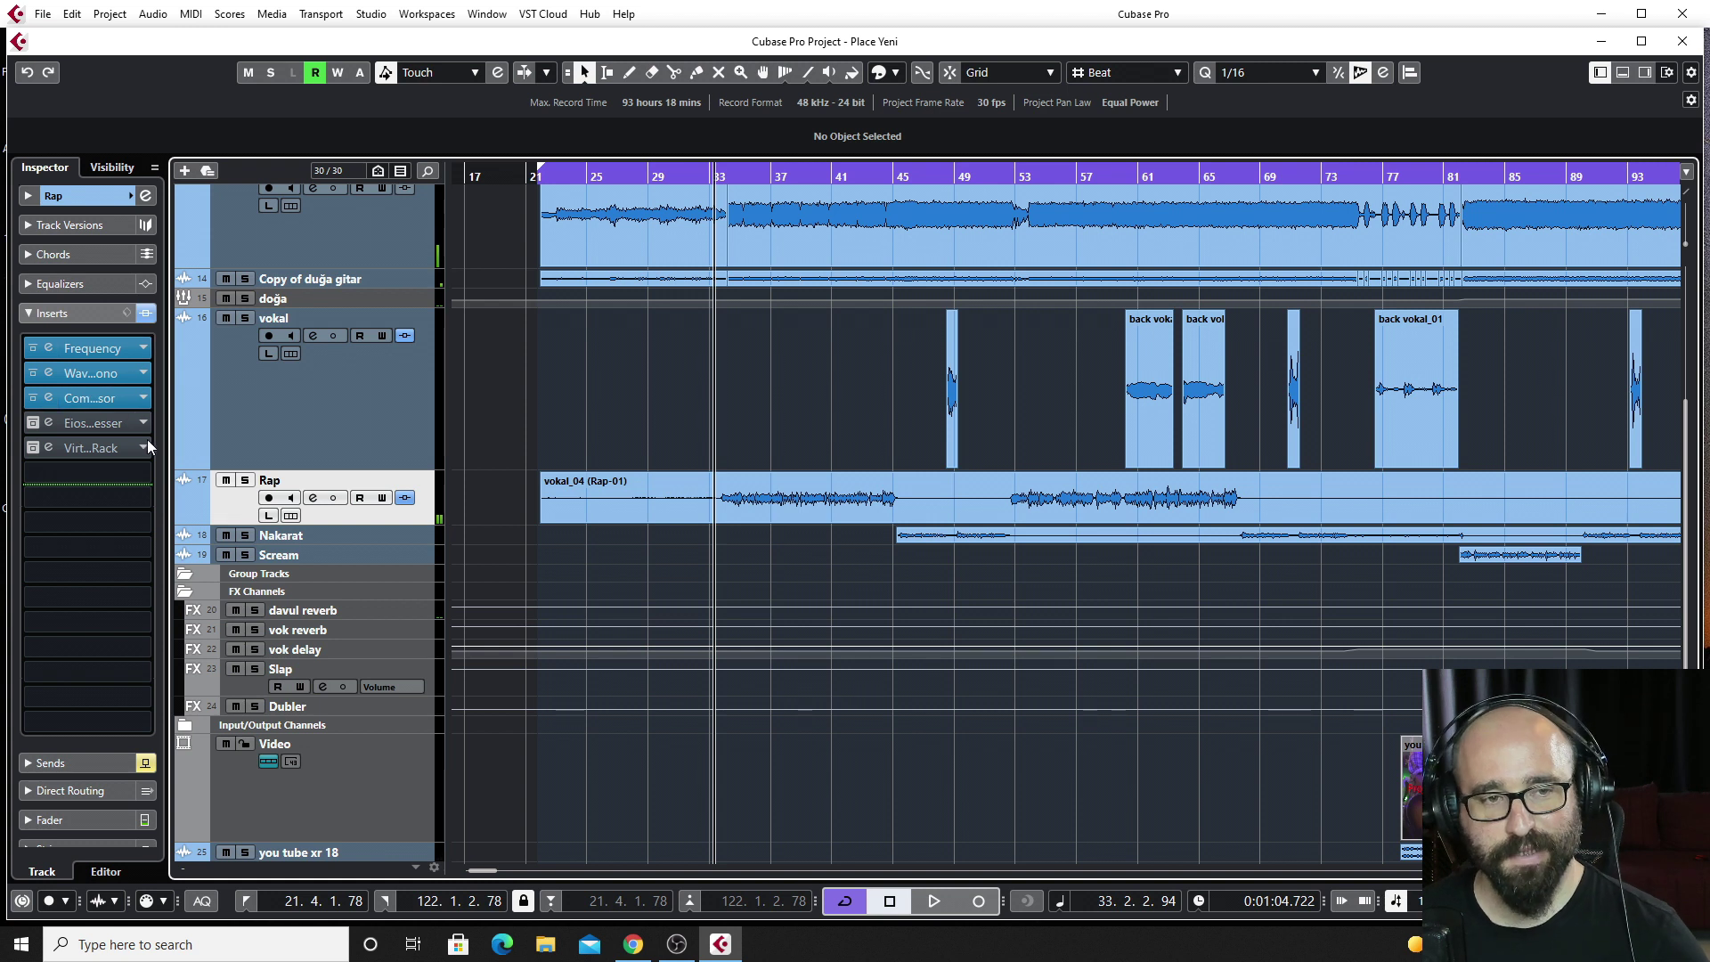
Open the Rap track's Eiosis E2Deesser insert, take it out of bypass, and close the plug-in.
click(93, 423)
drag(1025, 40, 844, 137)
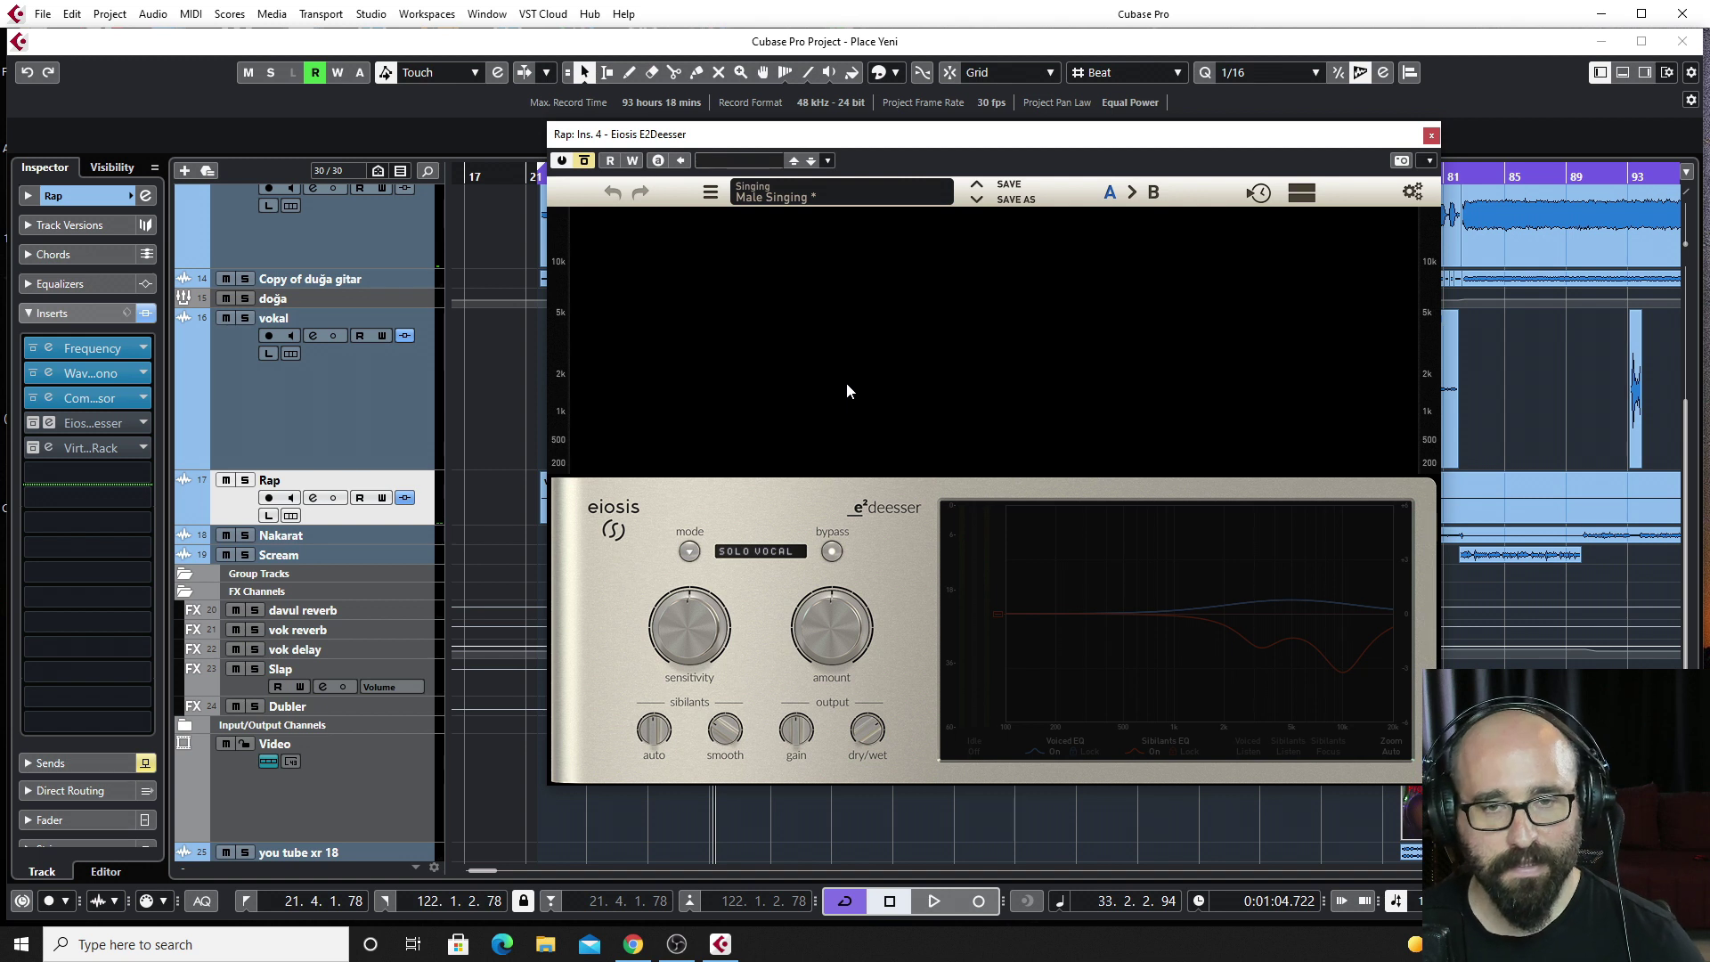
click(585, 161)
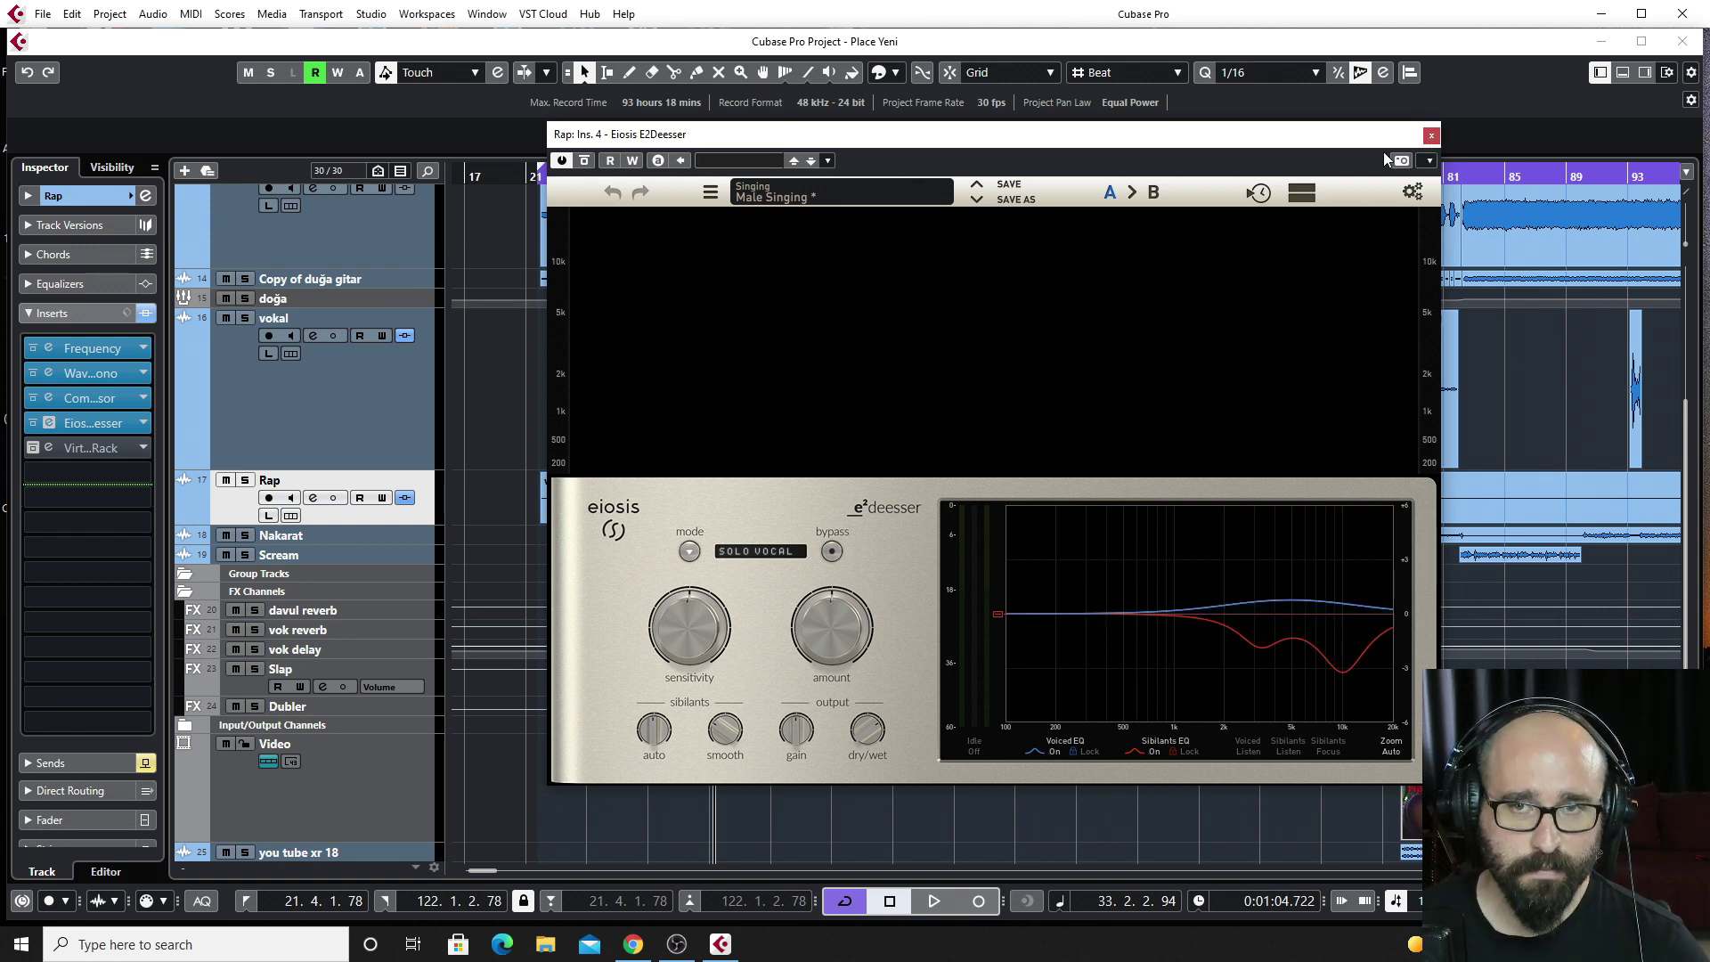
drag(1378, 145, 1396, 142)
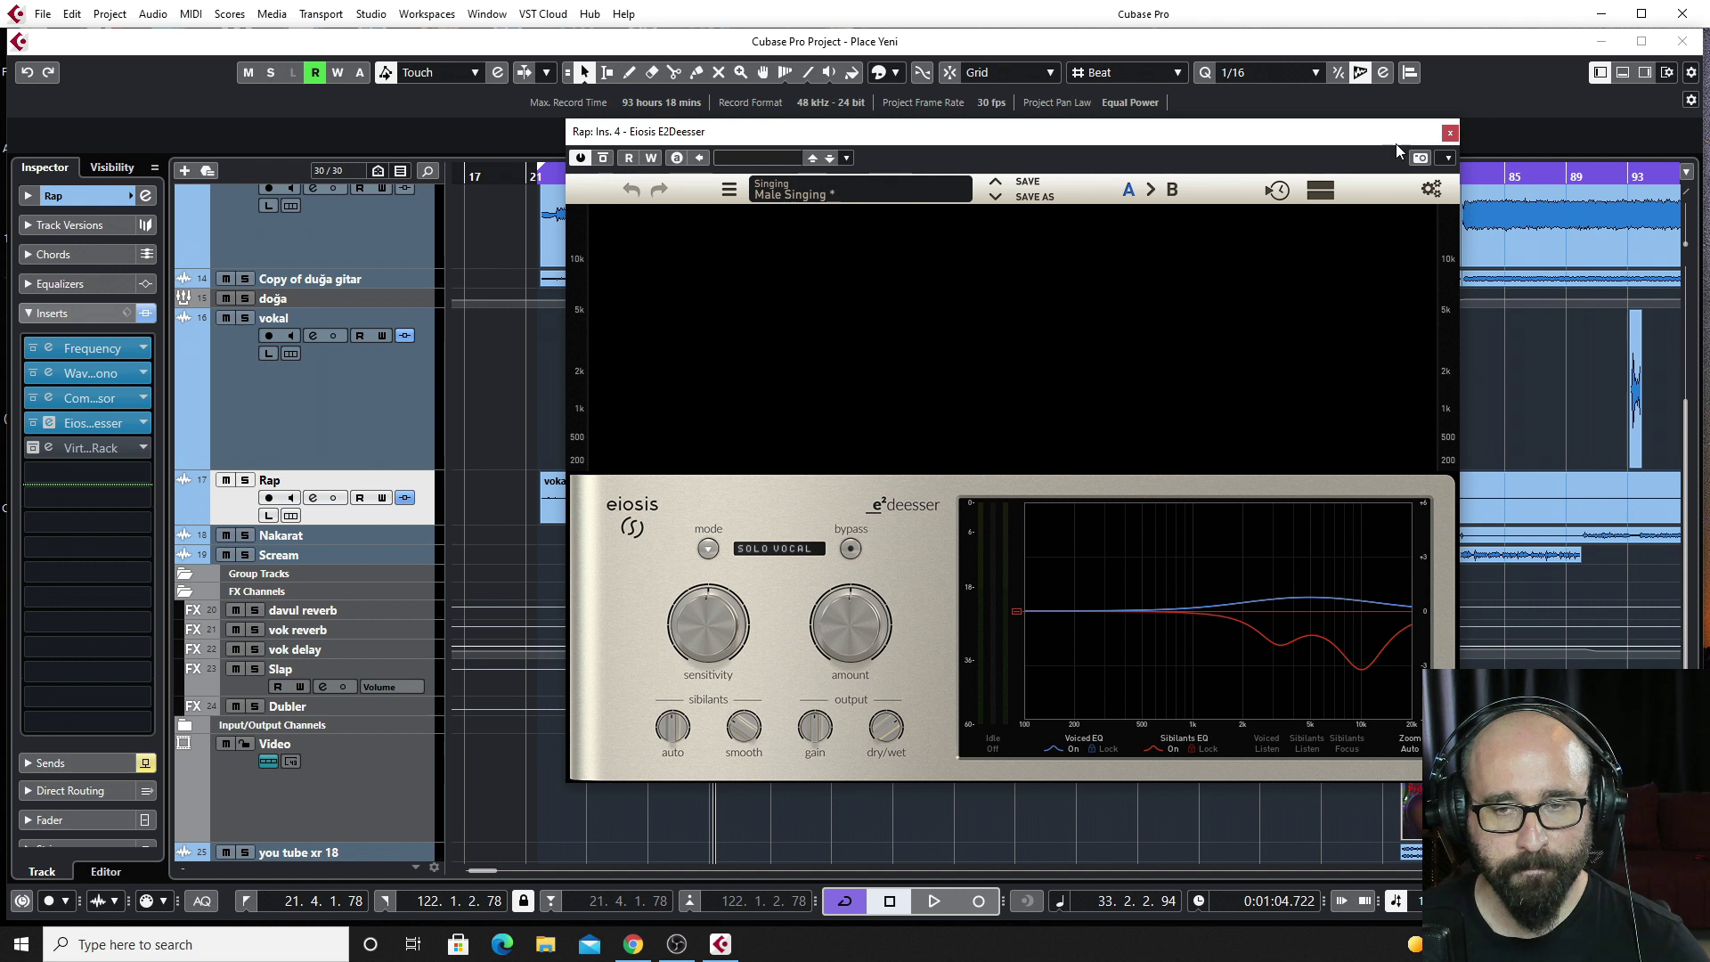
click(1449, 133)
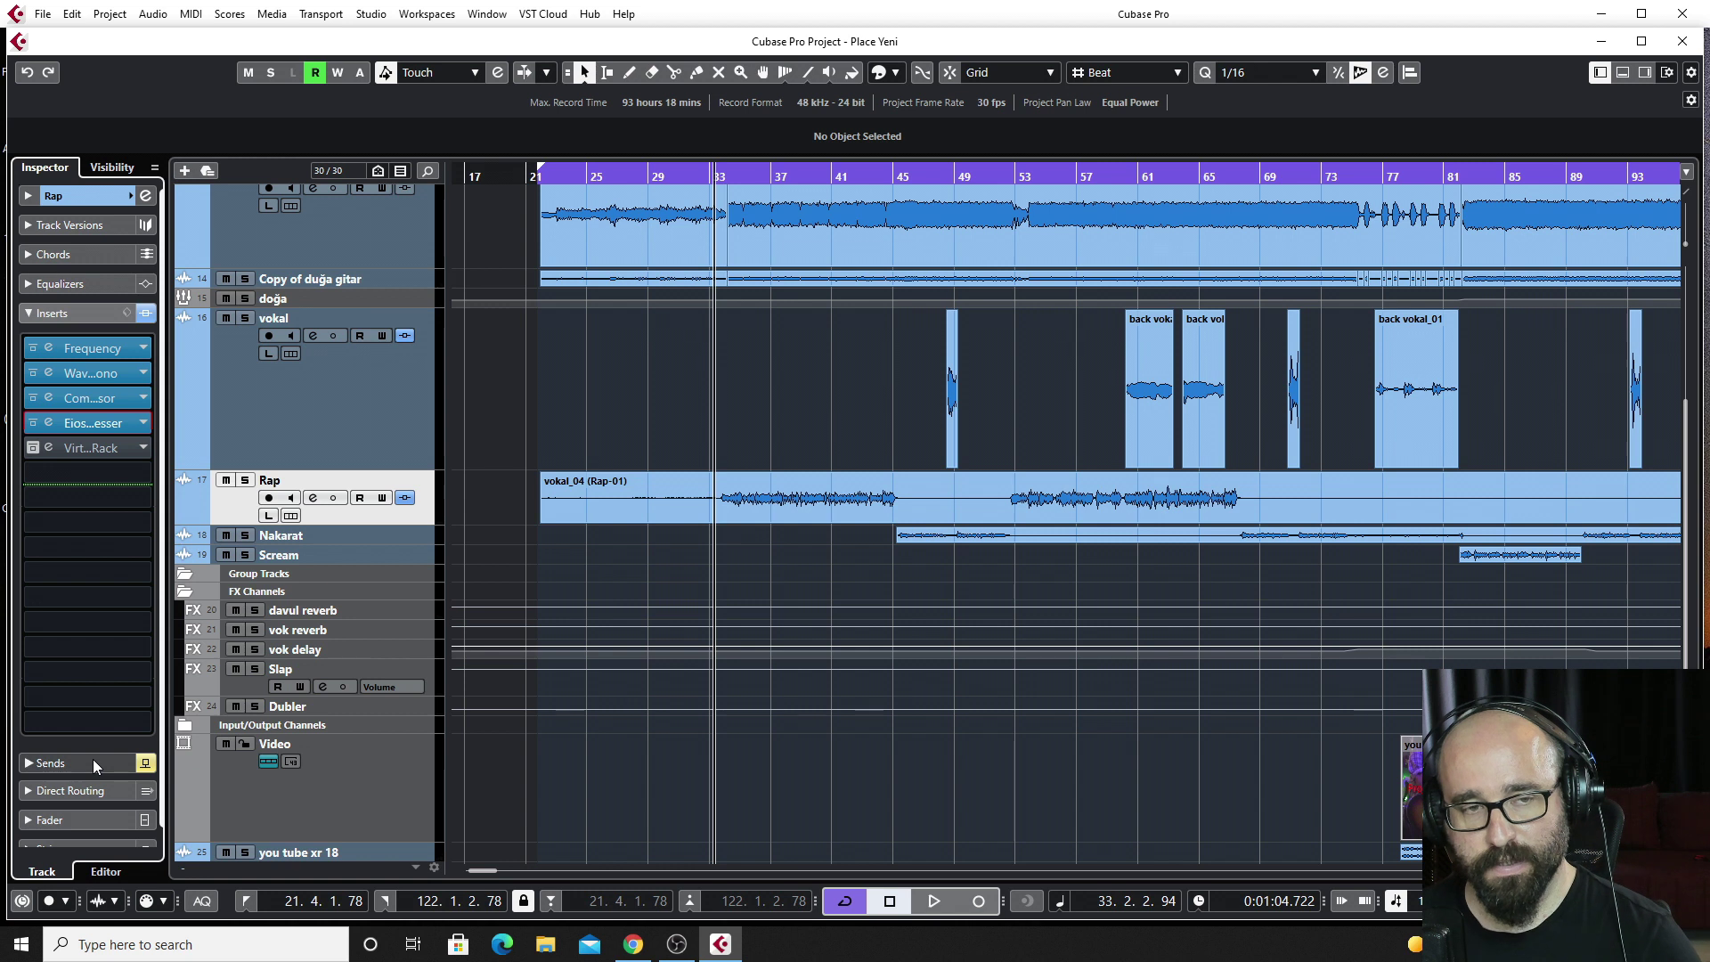
Open the Rap track's Virtual Mix Rack insert and compare the mix with it bypassed and active during playback, leaving it active.
click(104, 448)
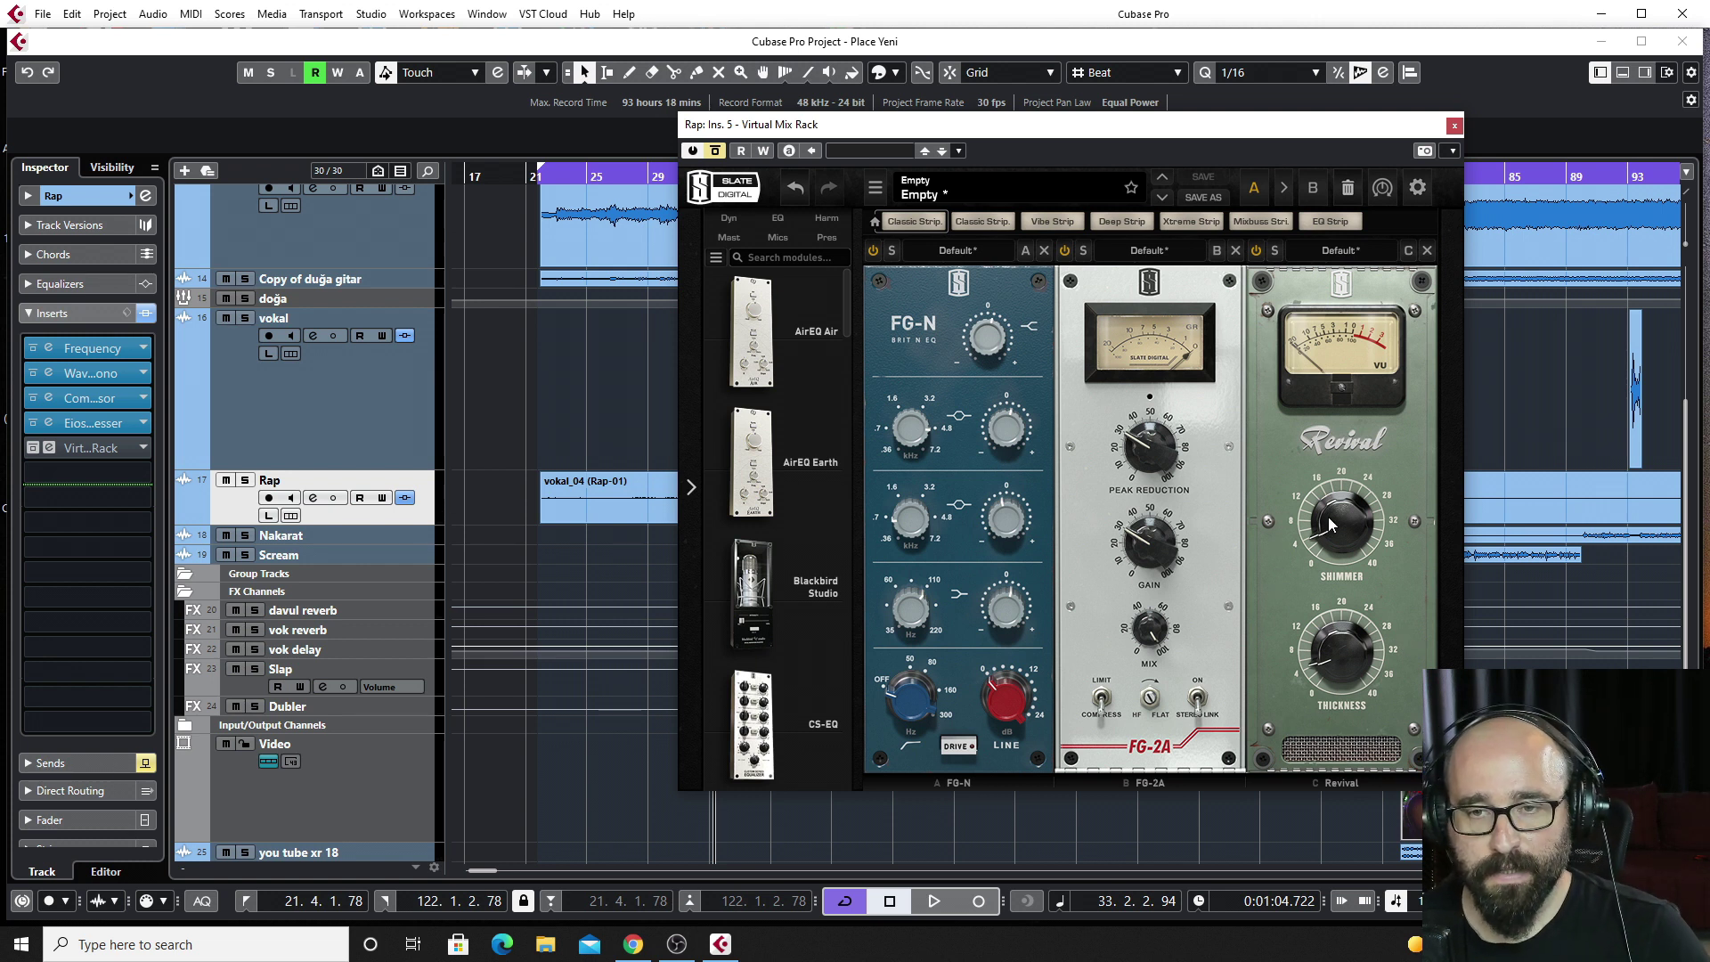
mouse_move(1358, 685)
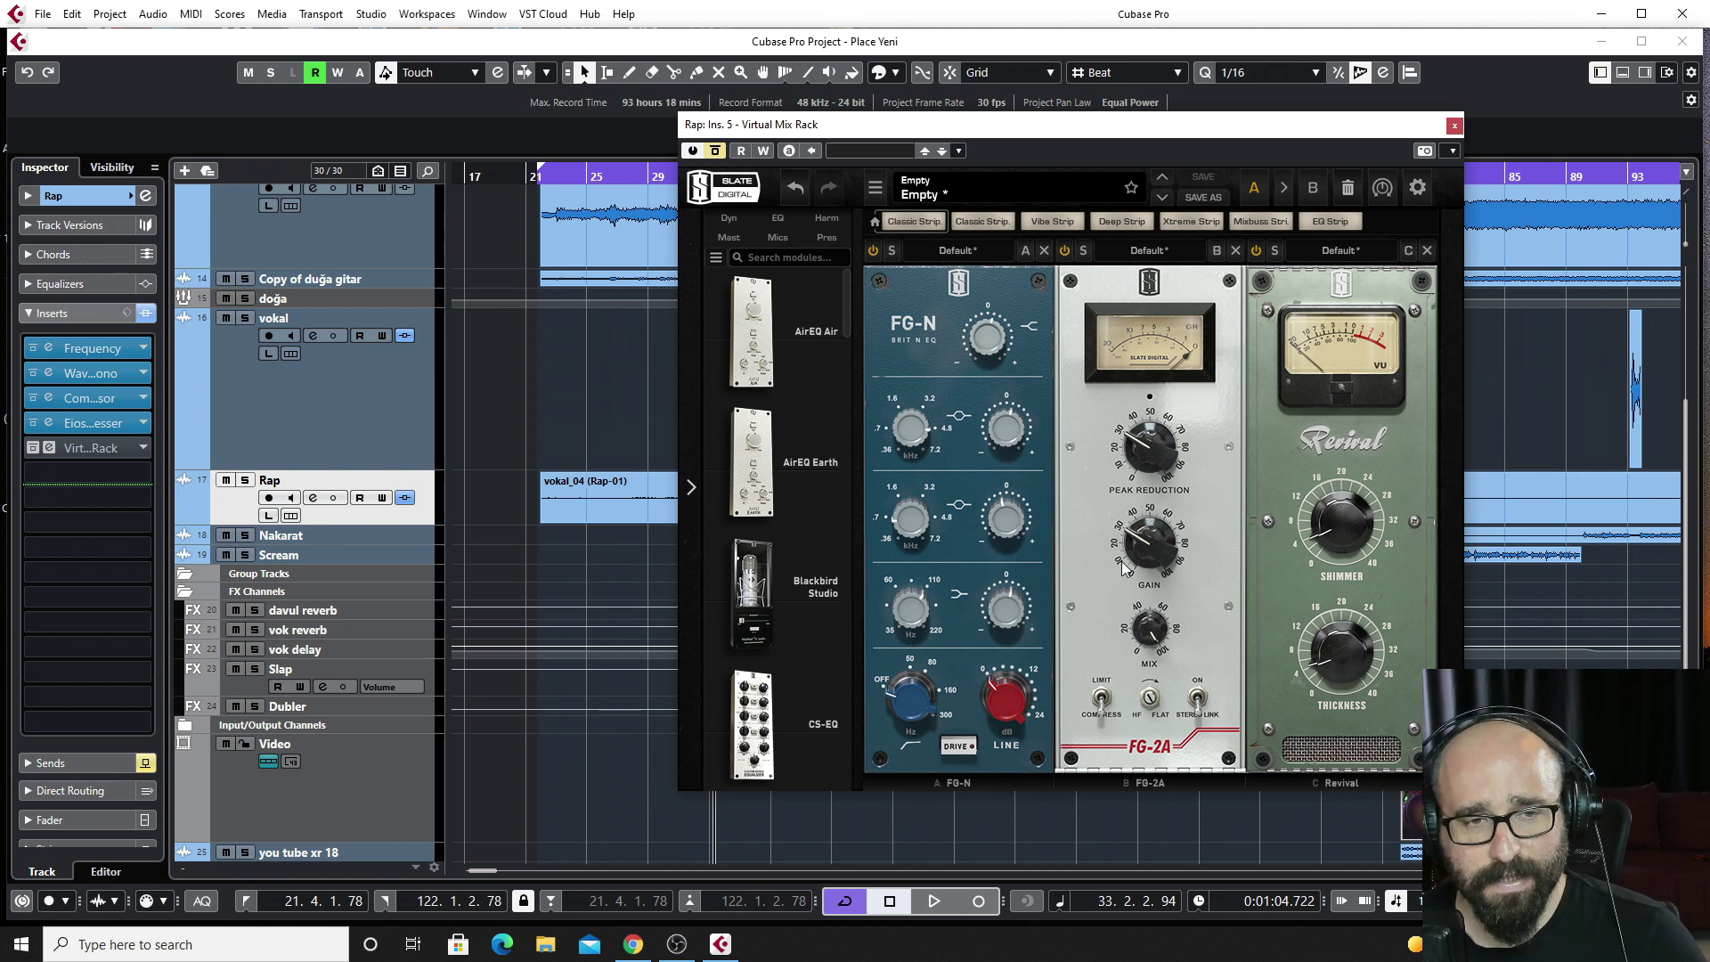
click(717, 151)
key(space)
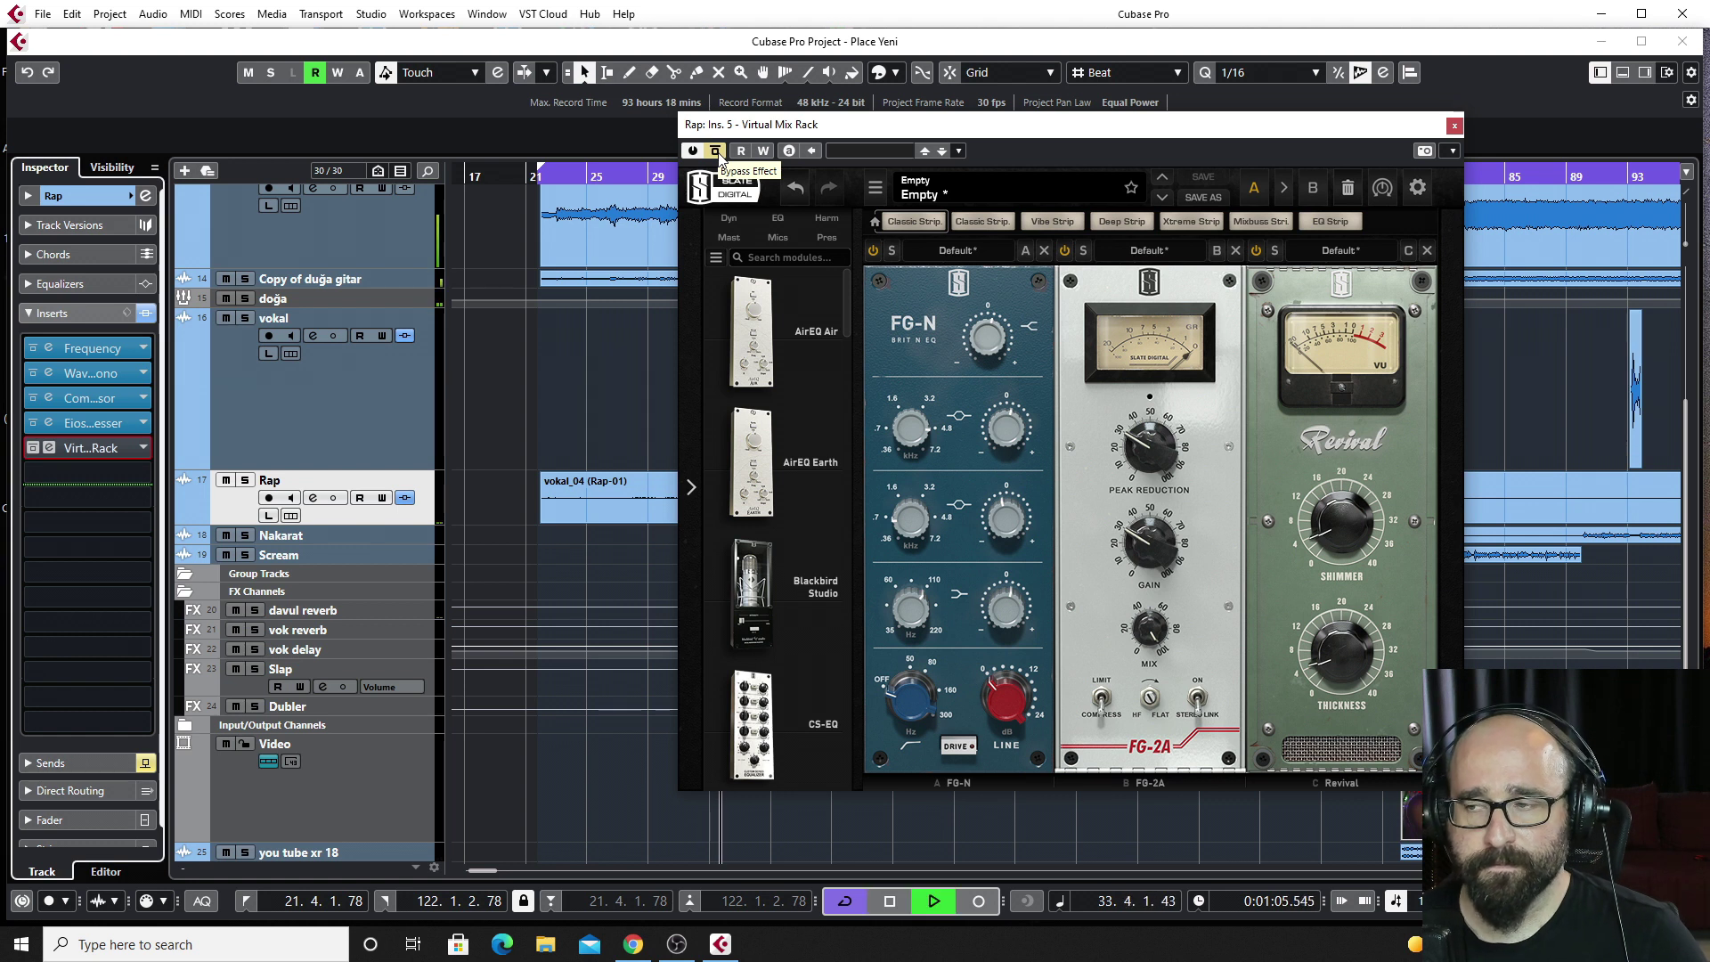
click(716, 151)
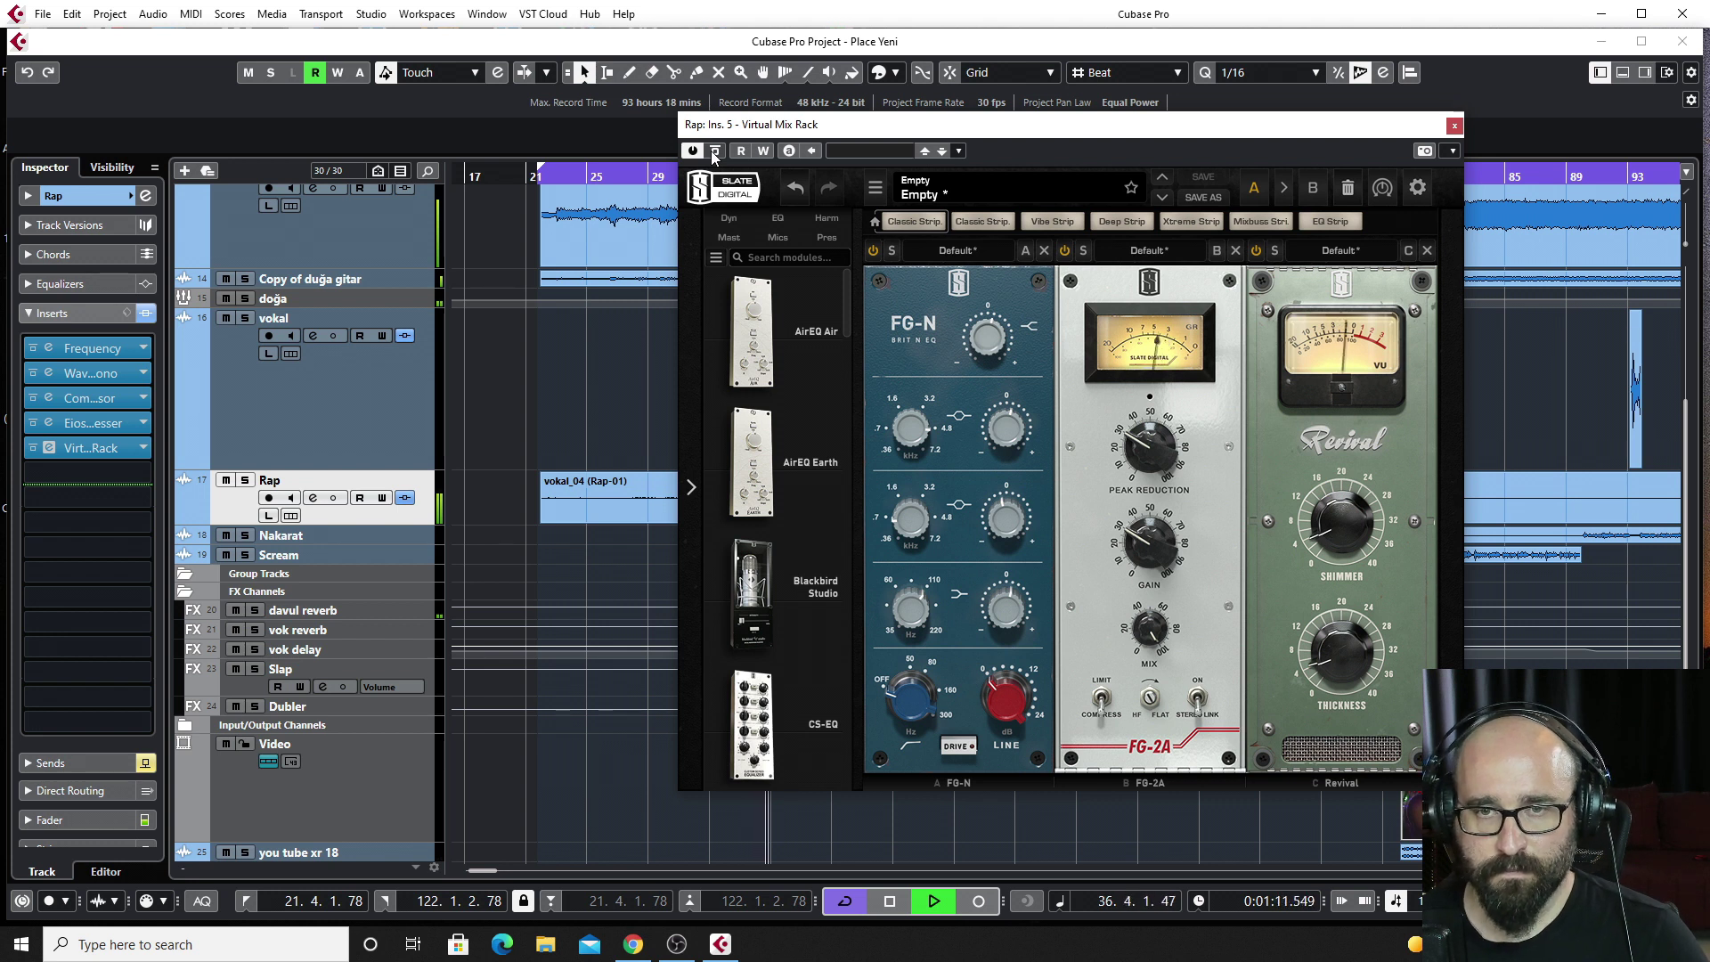
key(space)
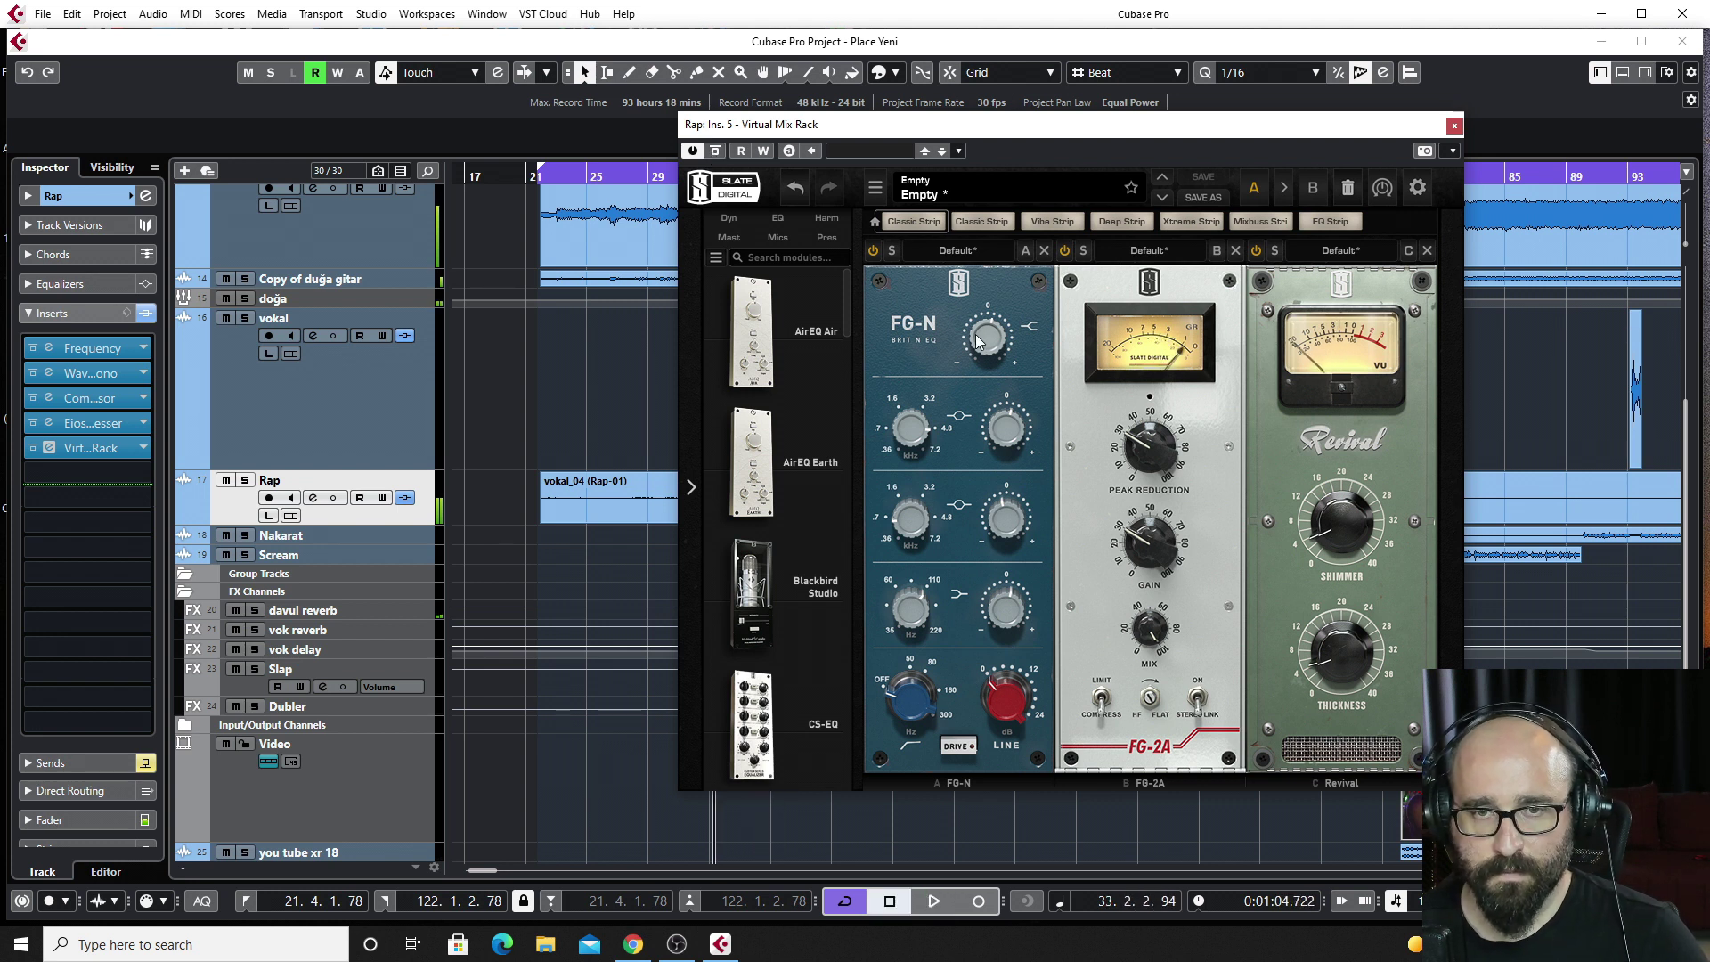
Compare the vocal with the rack's Revival module off and on during playback, leaving it on, and close Virtual Mix Rack.
mouse_move(991, 344)
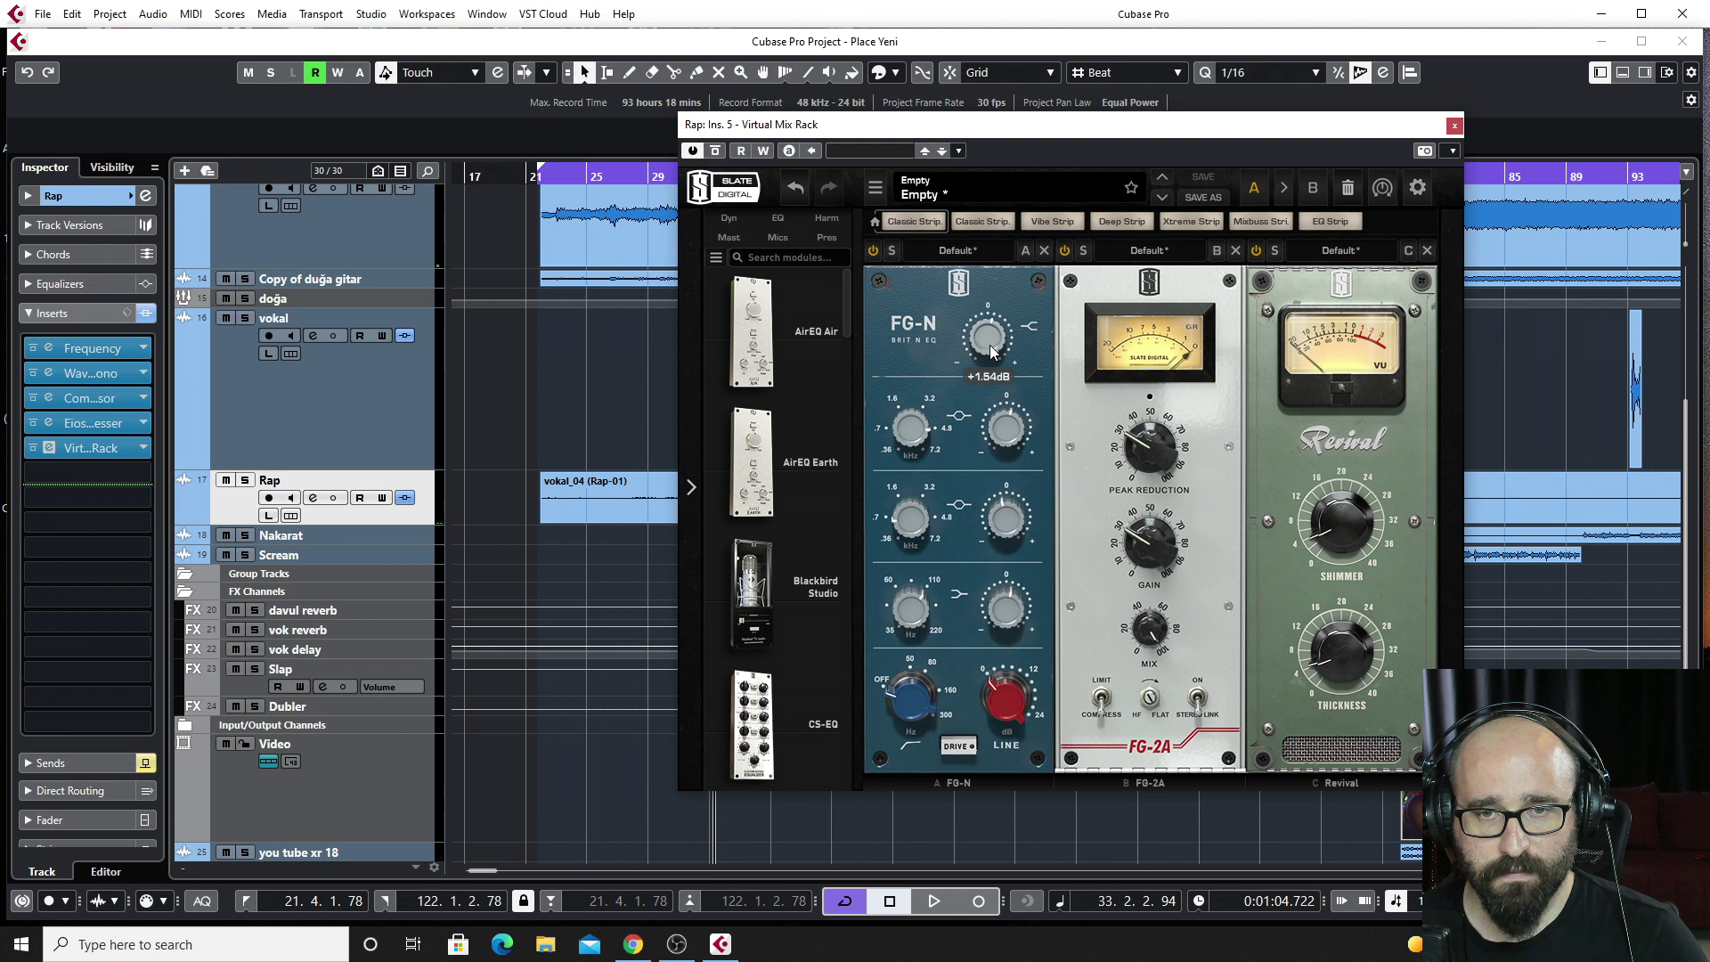
mouse_move(1005, 430)
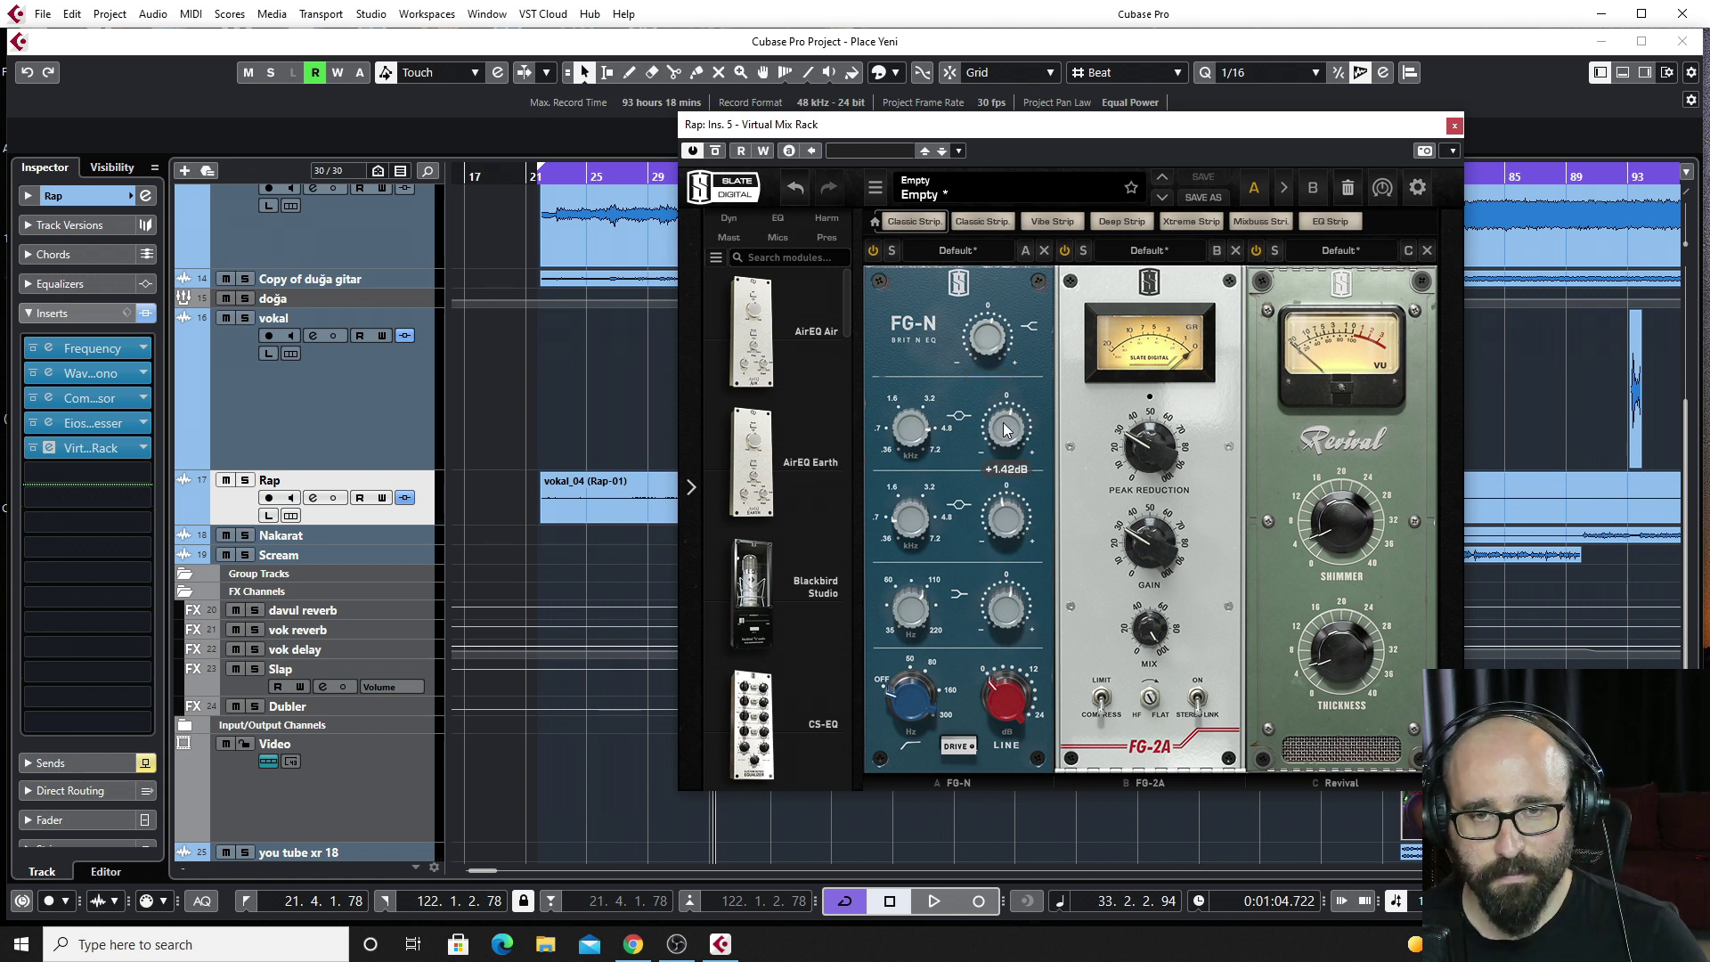
mouse_move(913, 544)
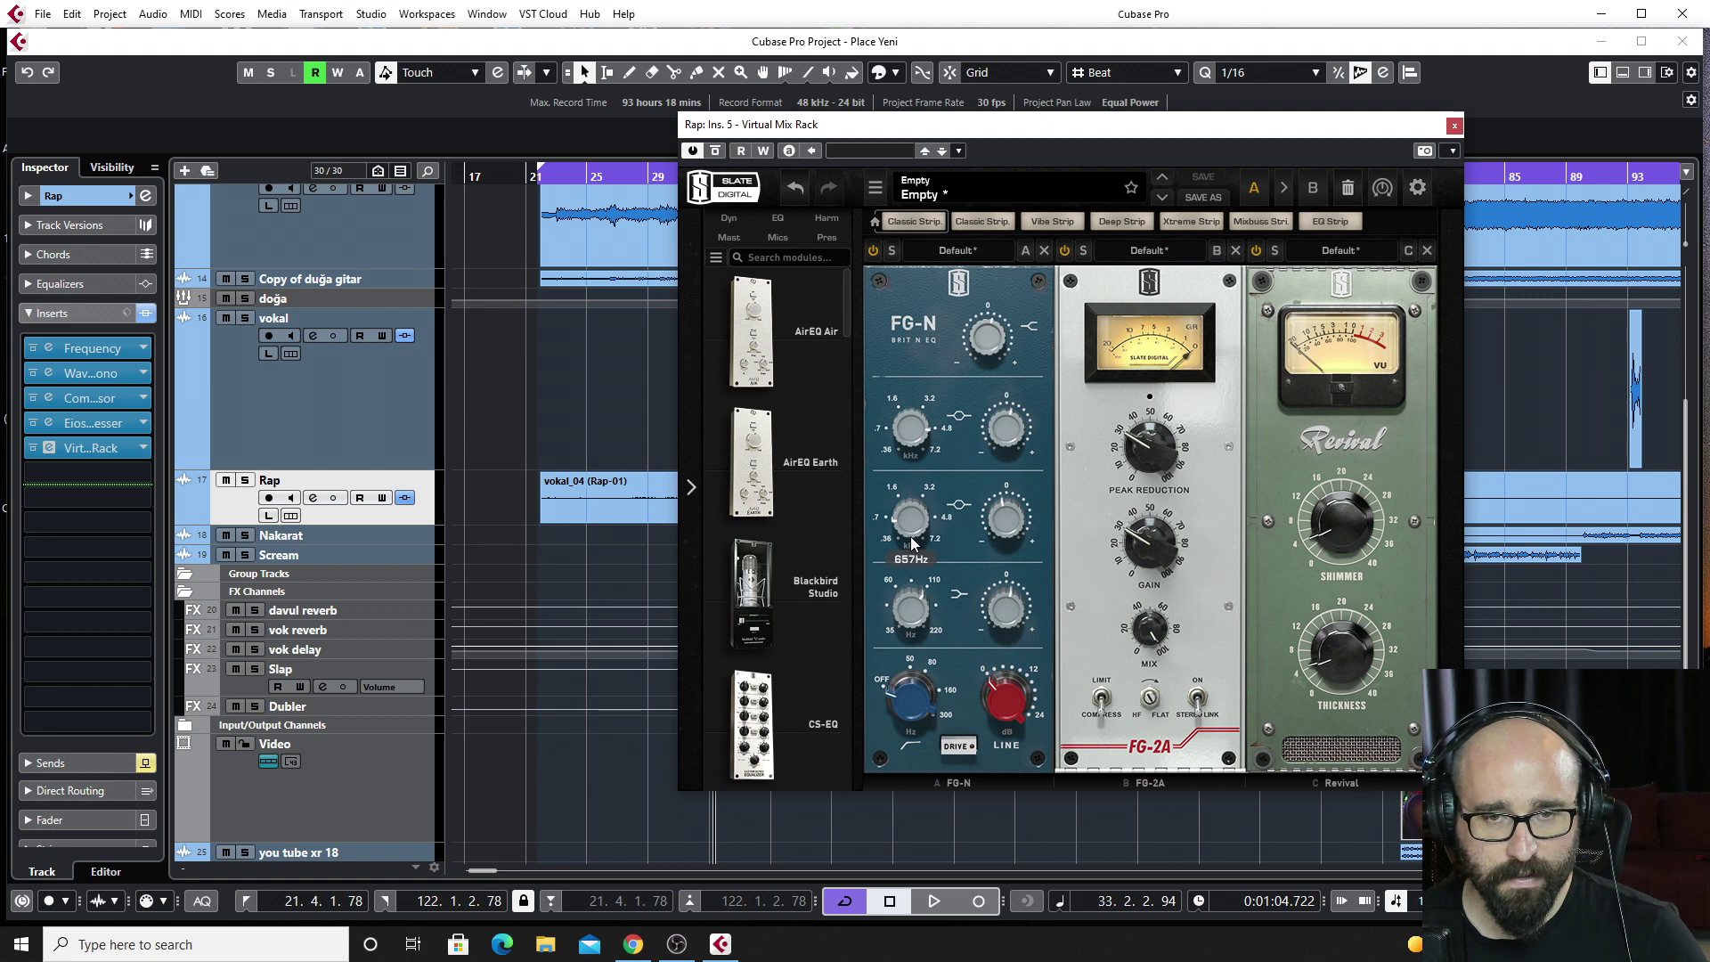
mouse_move(1012, 521)
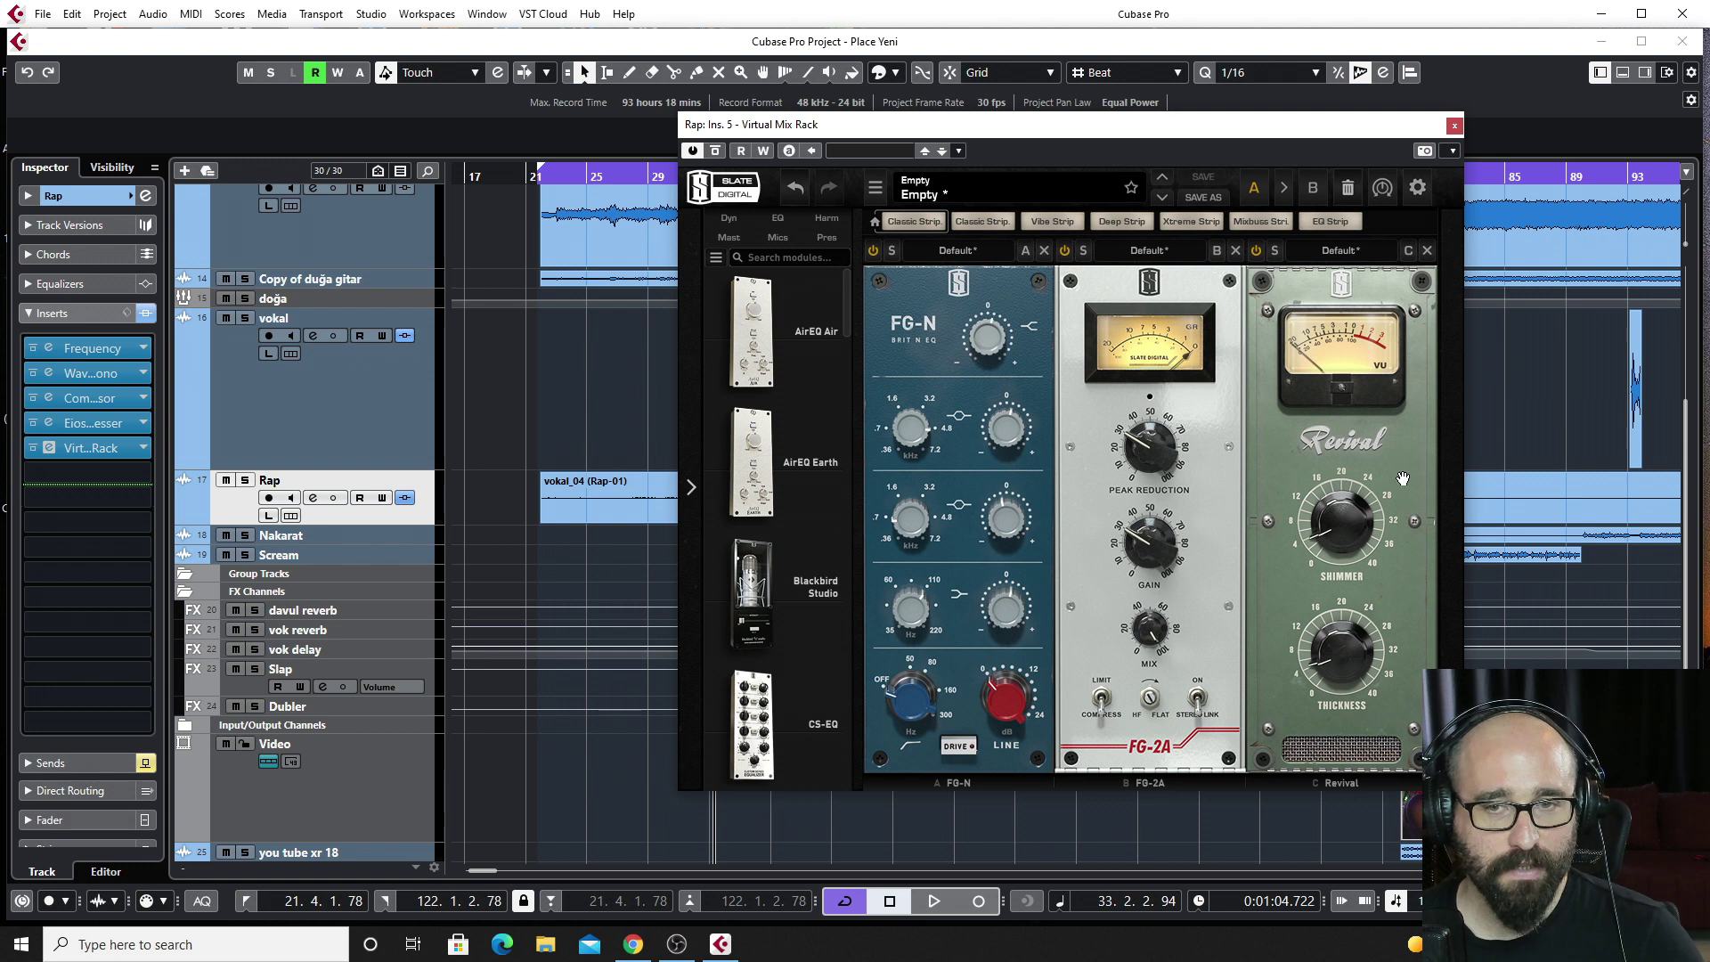
click(1256, 252)
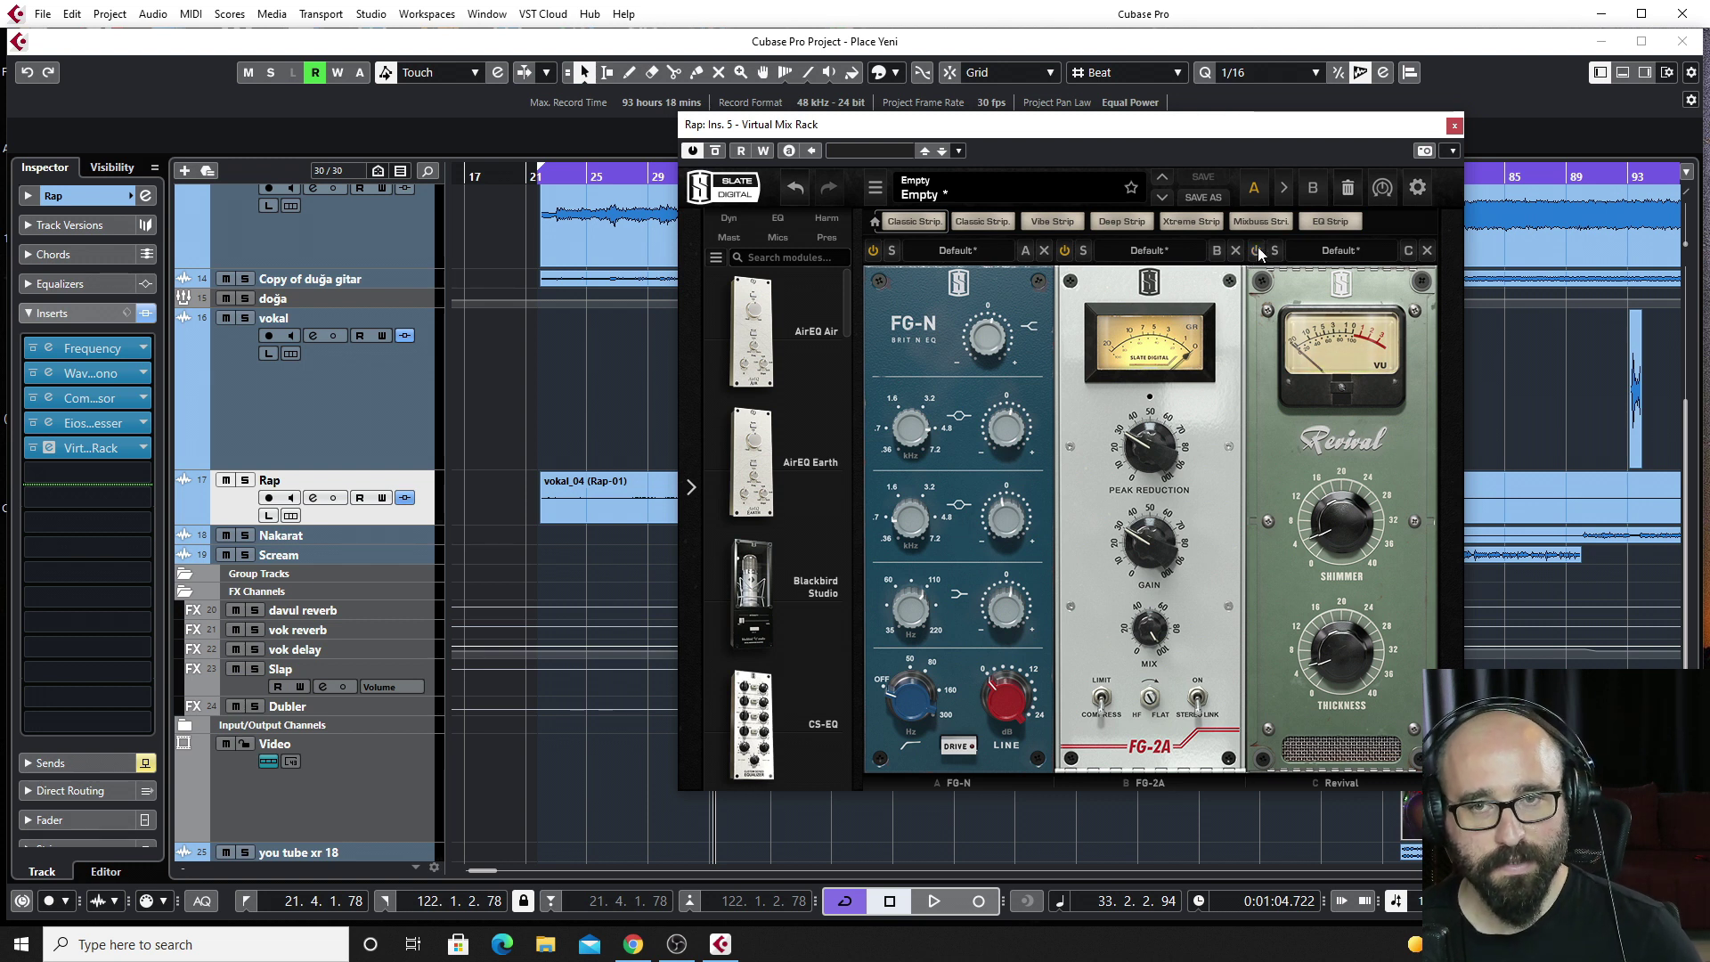
key(space)
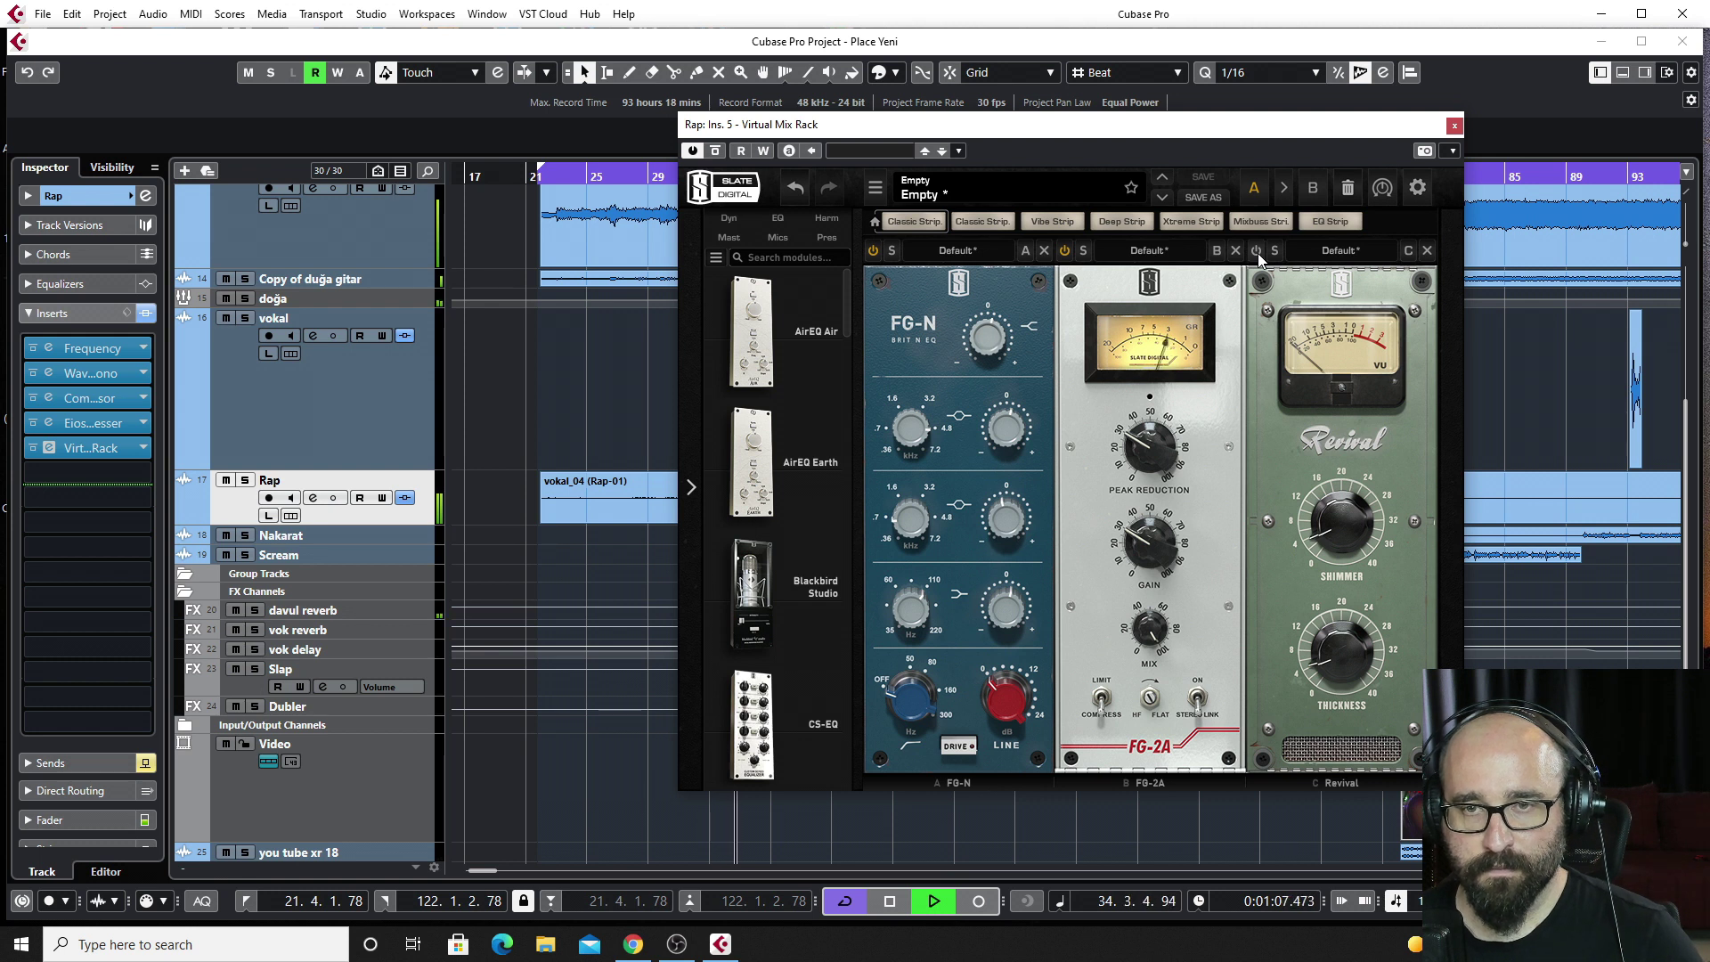
click(1256, 252)
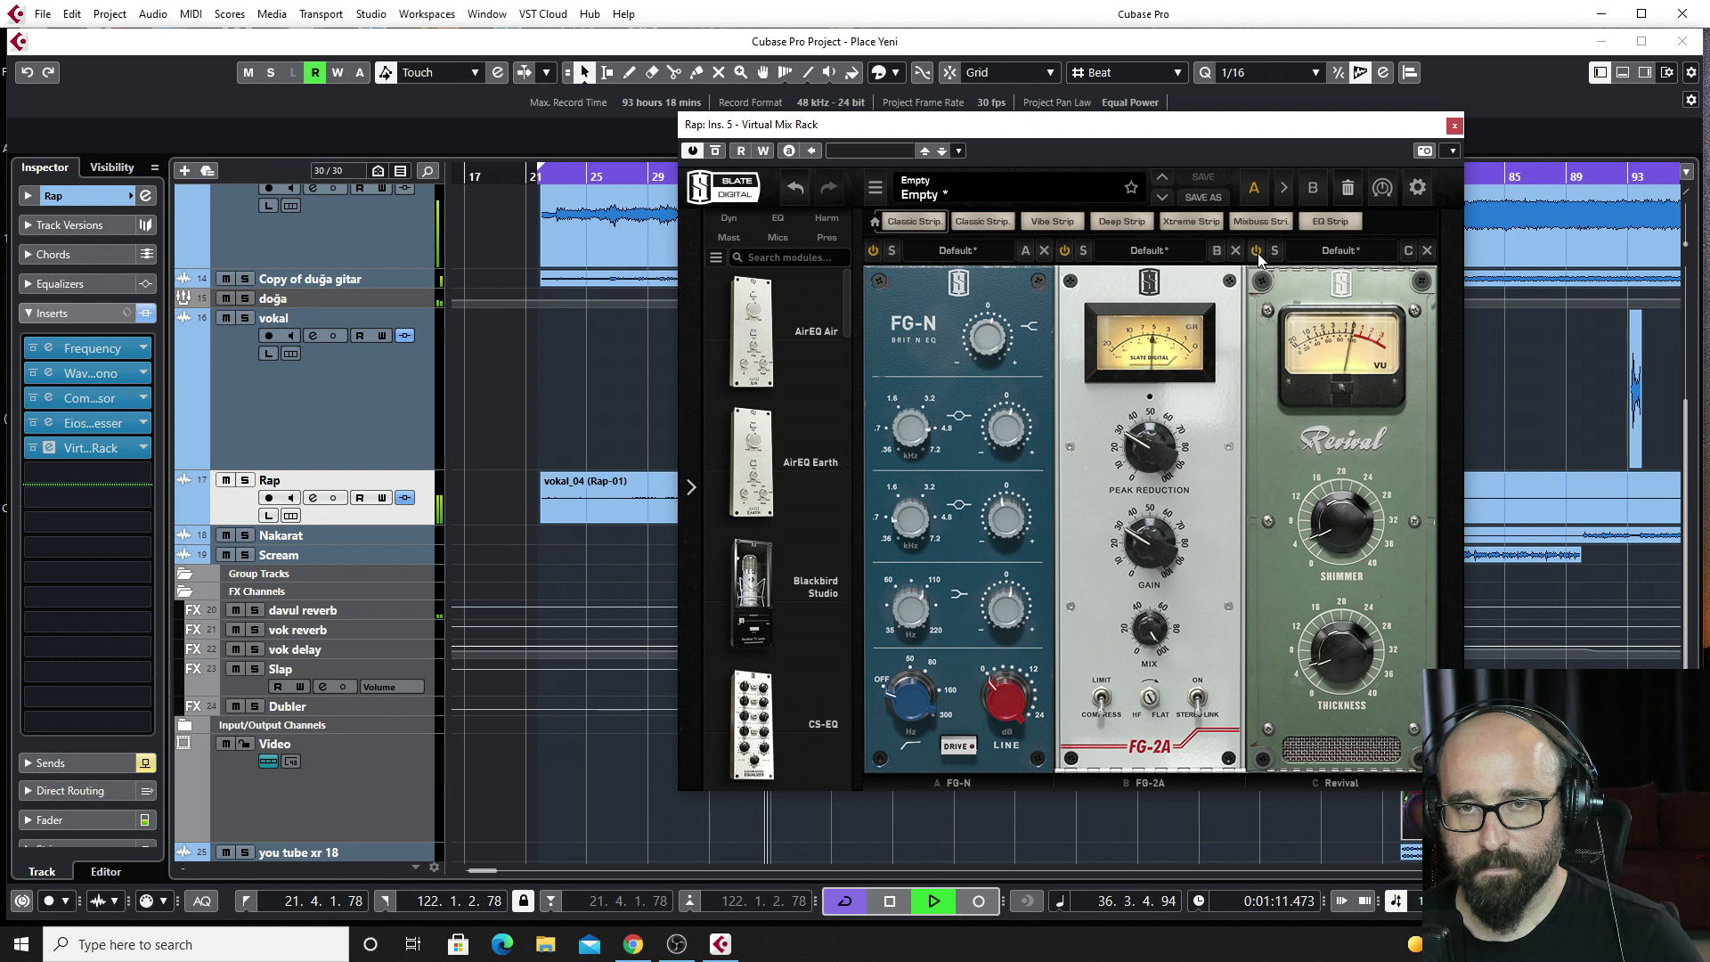
key(space)
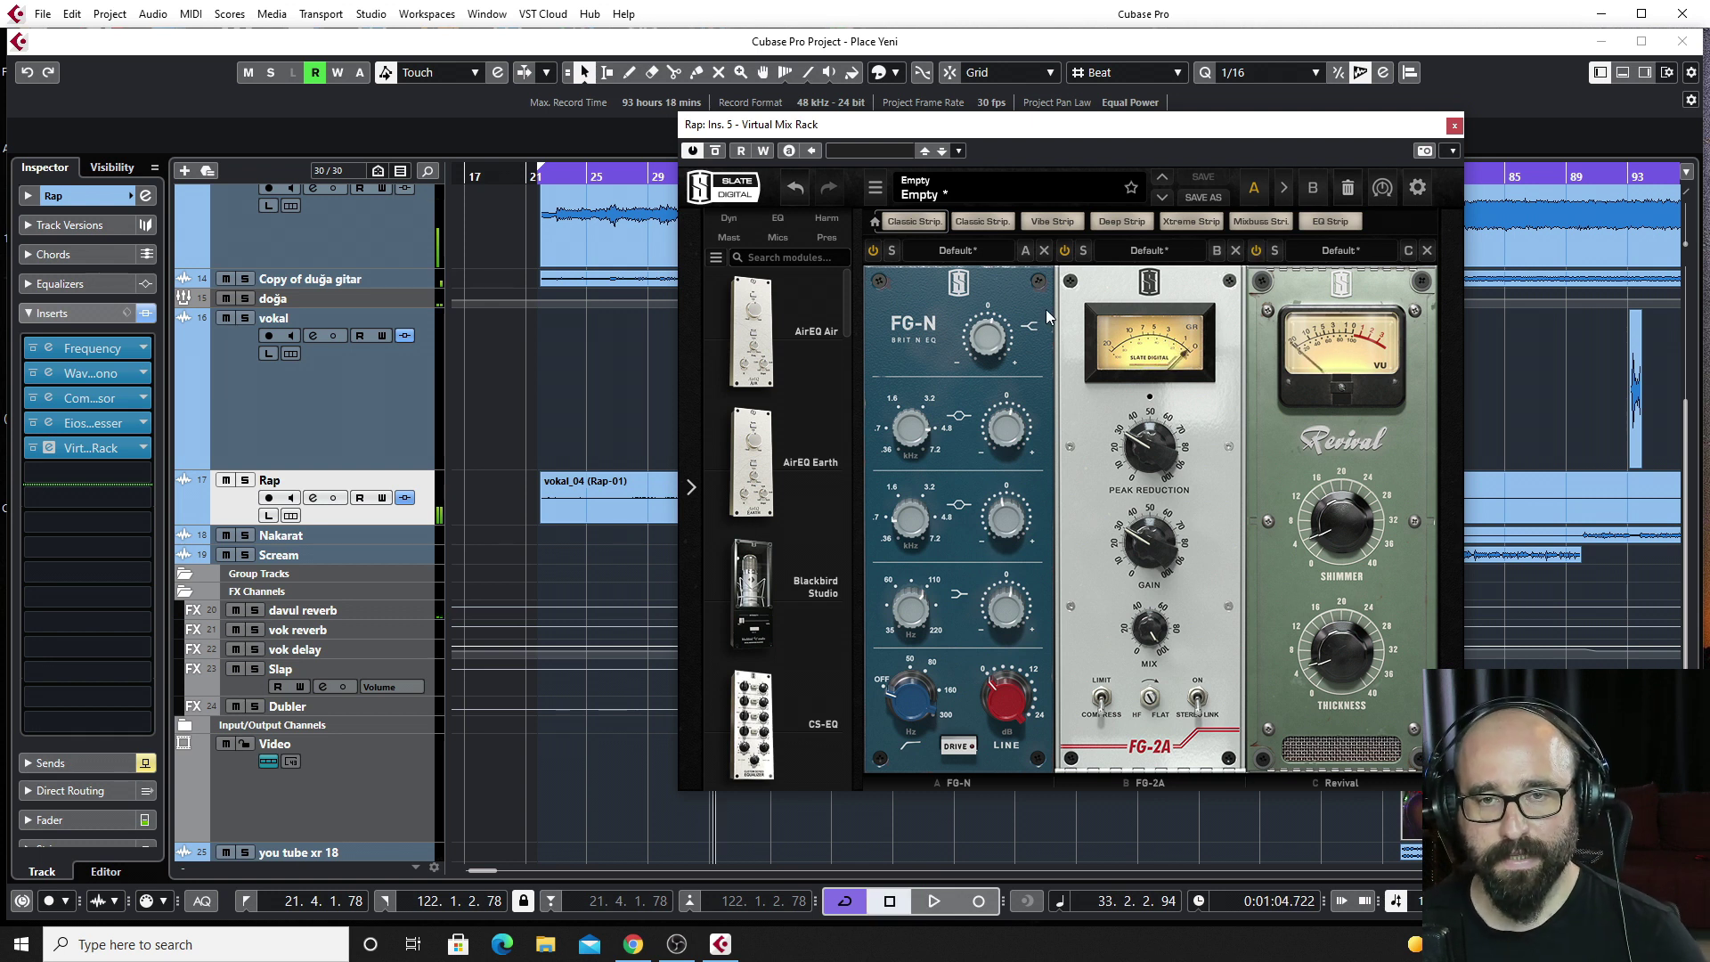
click(1456, 126)
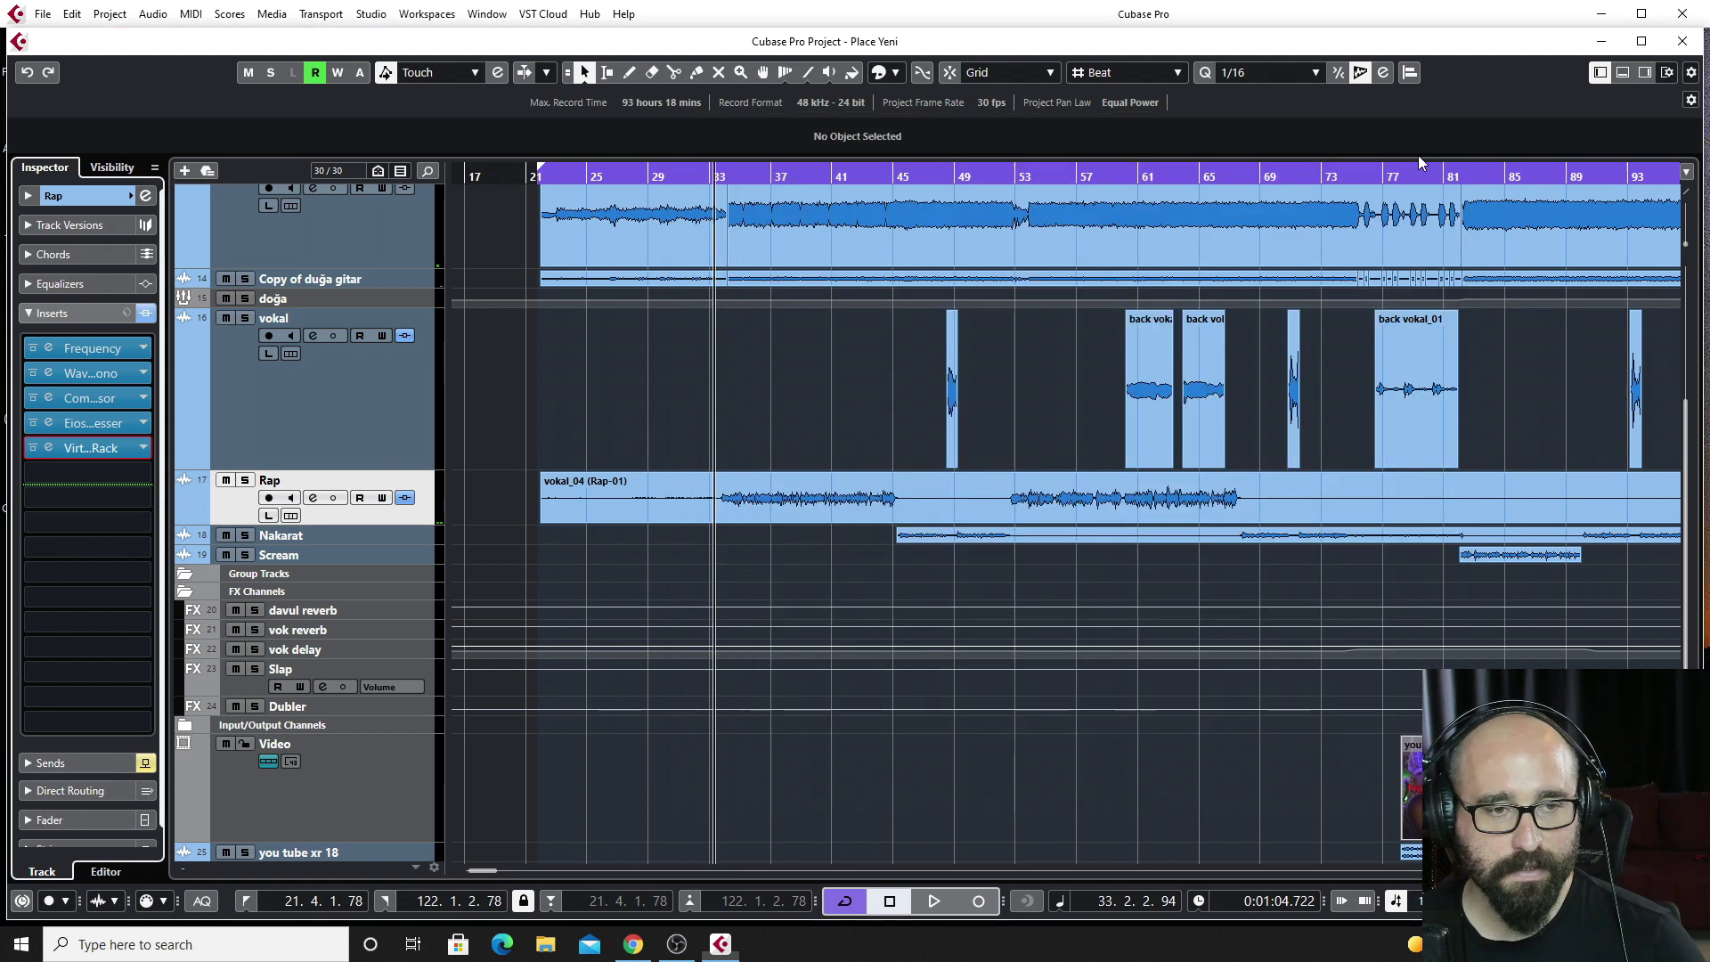
Show the Rap track's sends and compare the mix with all sends active and bypassed during playback, leaving them active.
scroll(766, 375, down, 1)
click(53, 764)
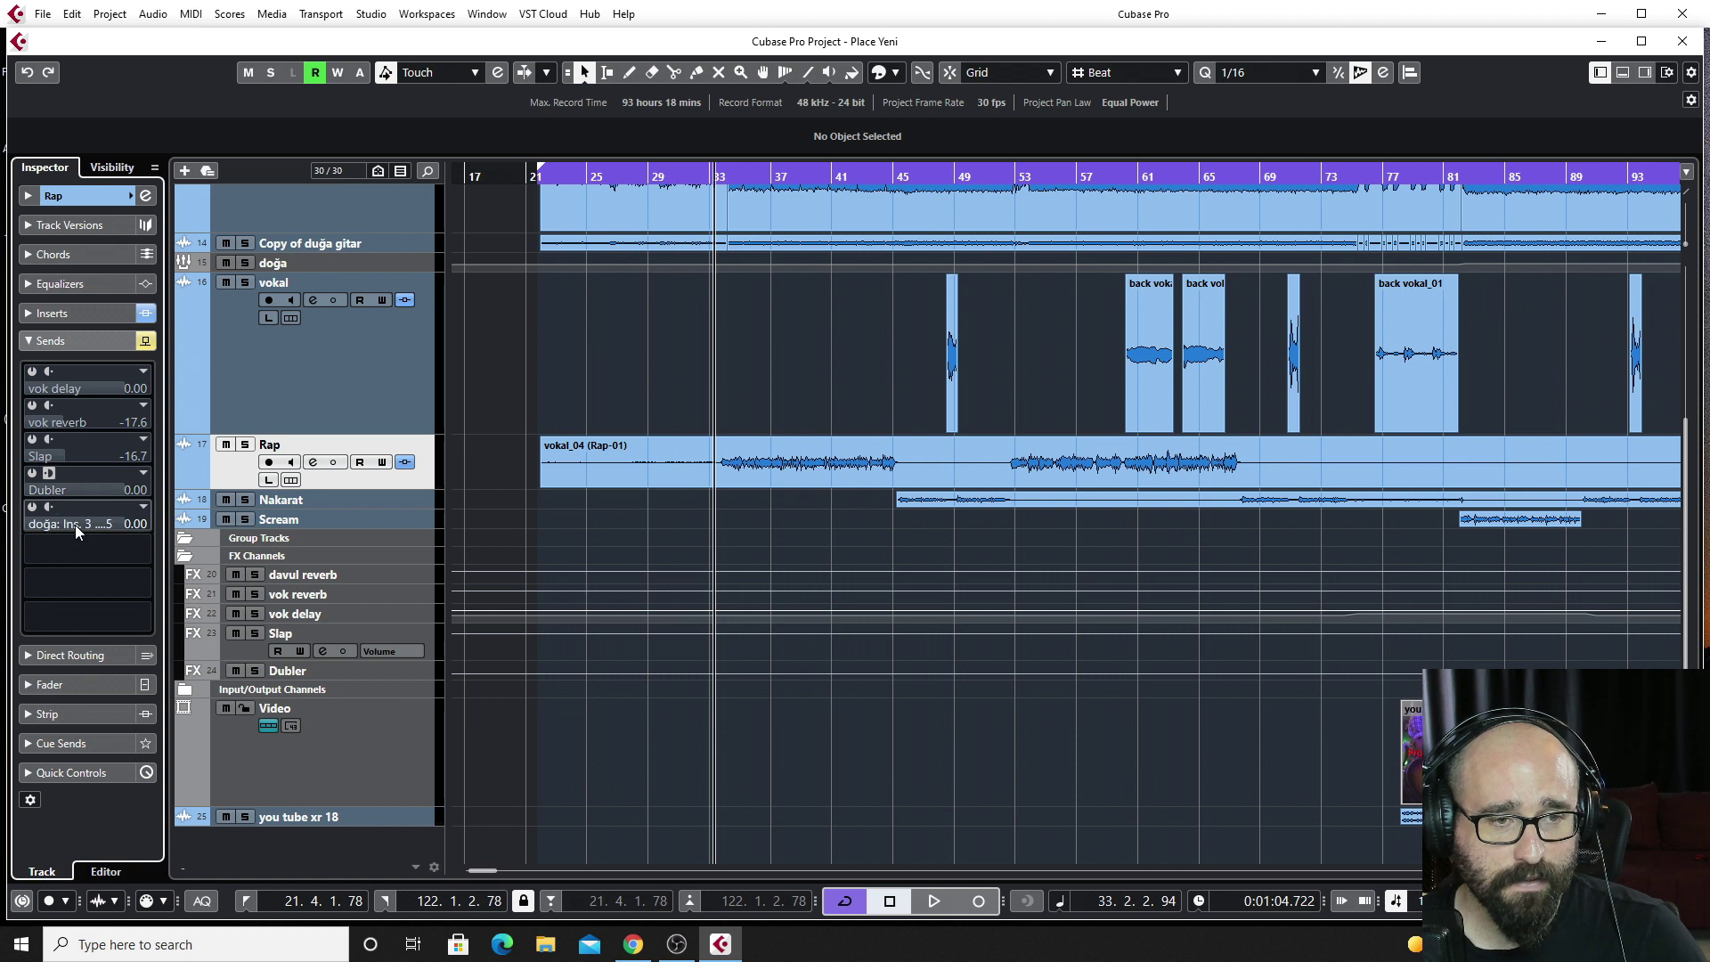
click(145, 340)
click(146, 342)
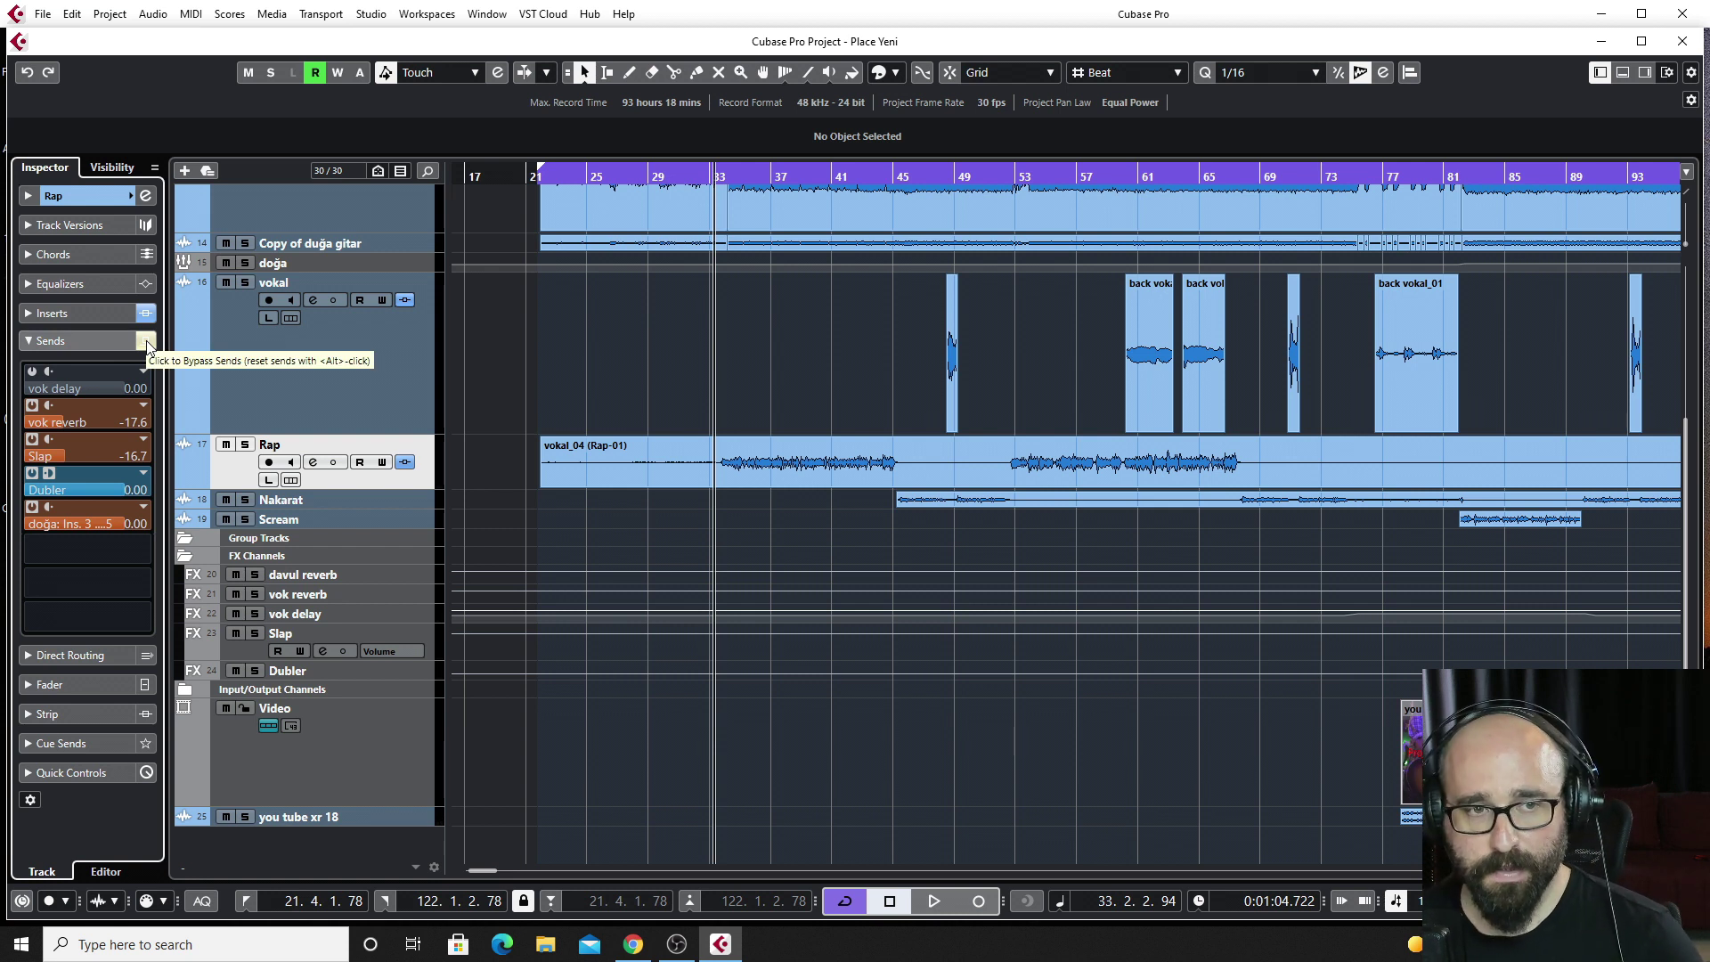
key(space)
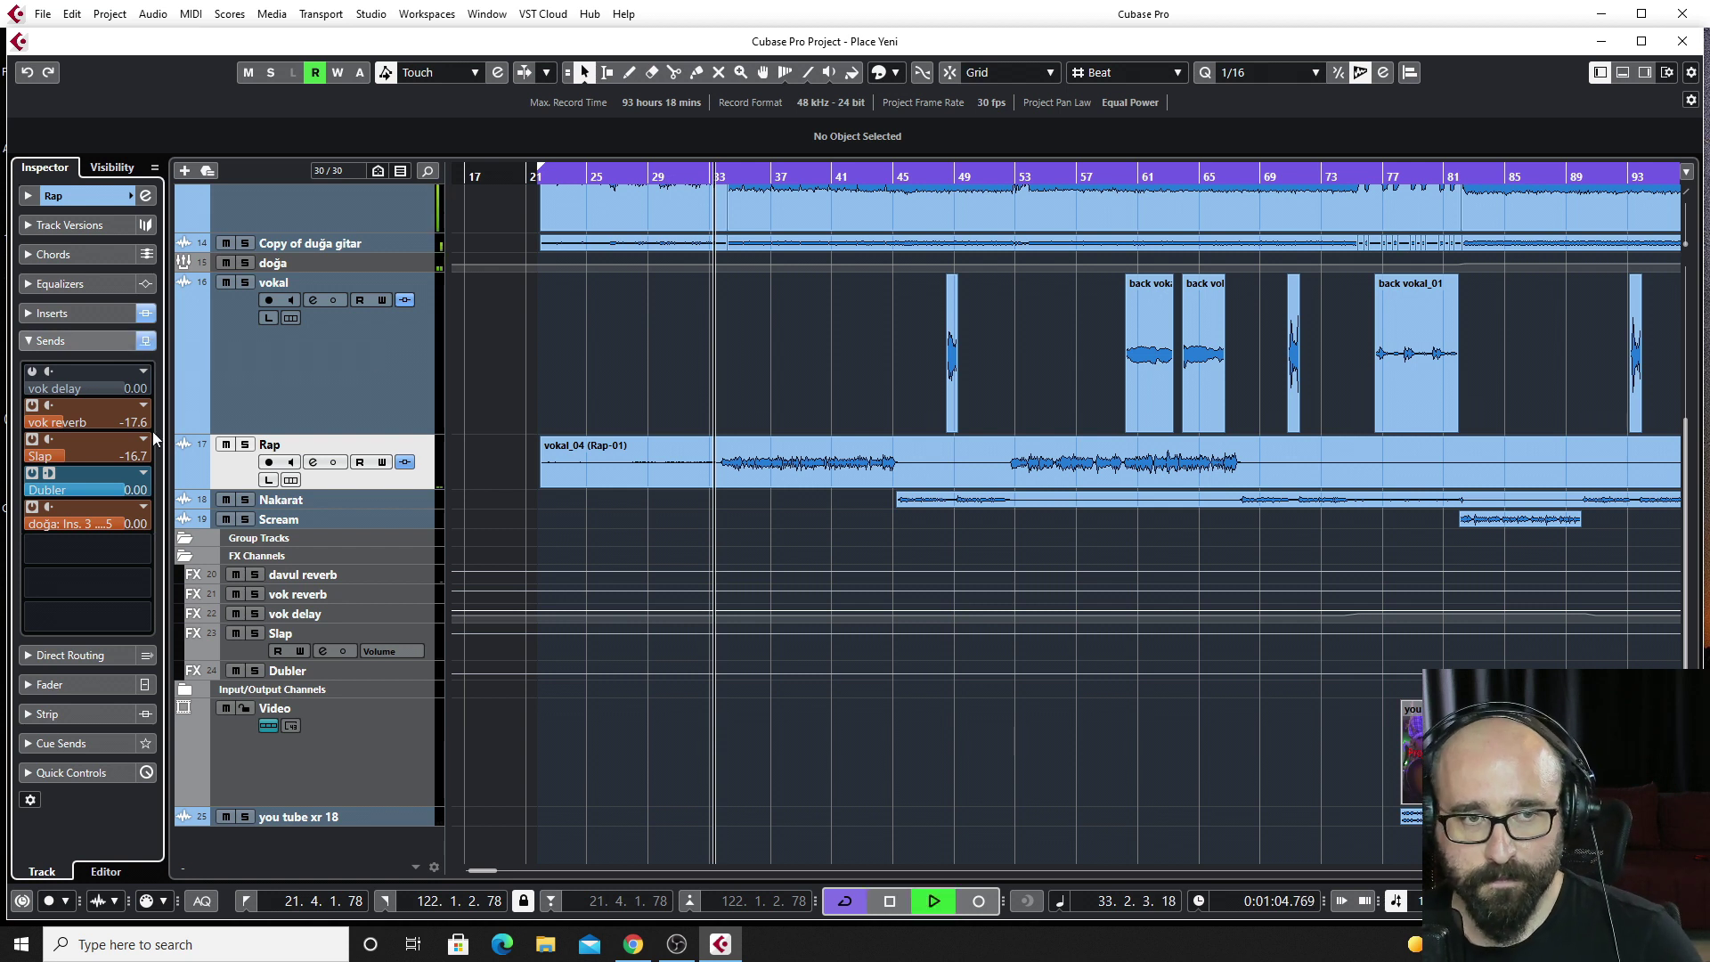
click(146, 342)
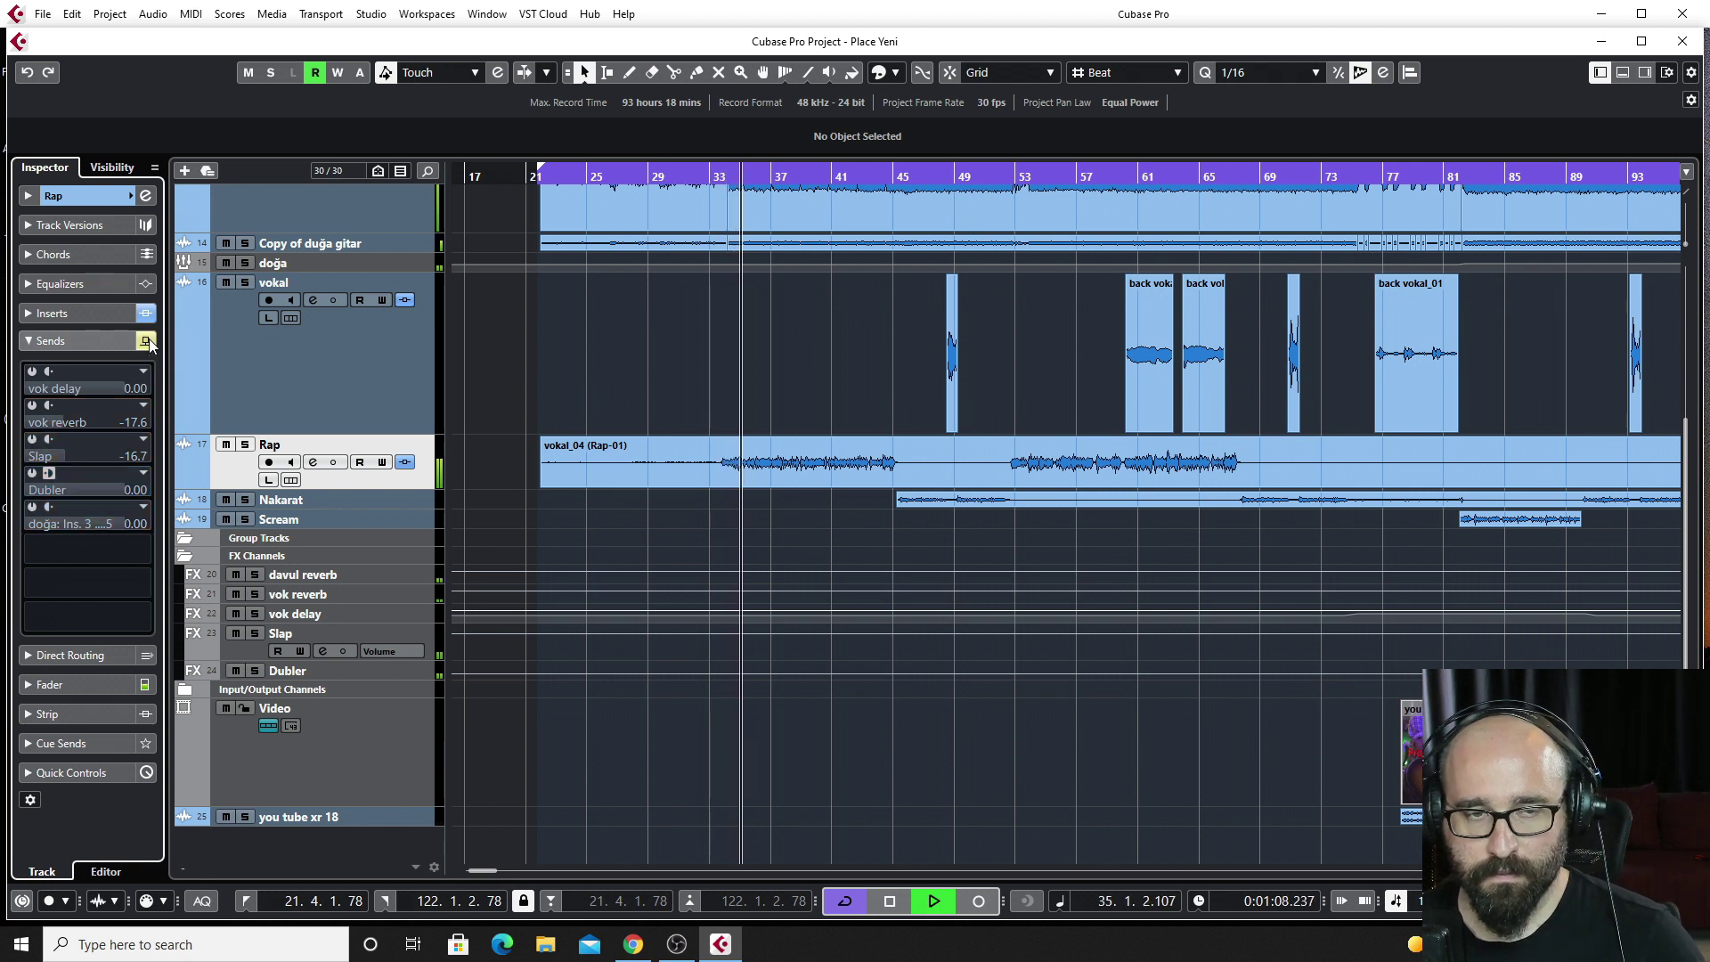
click(146, 342)
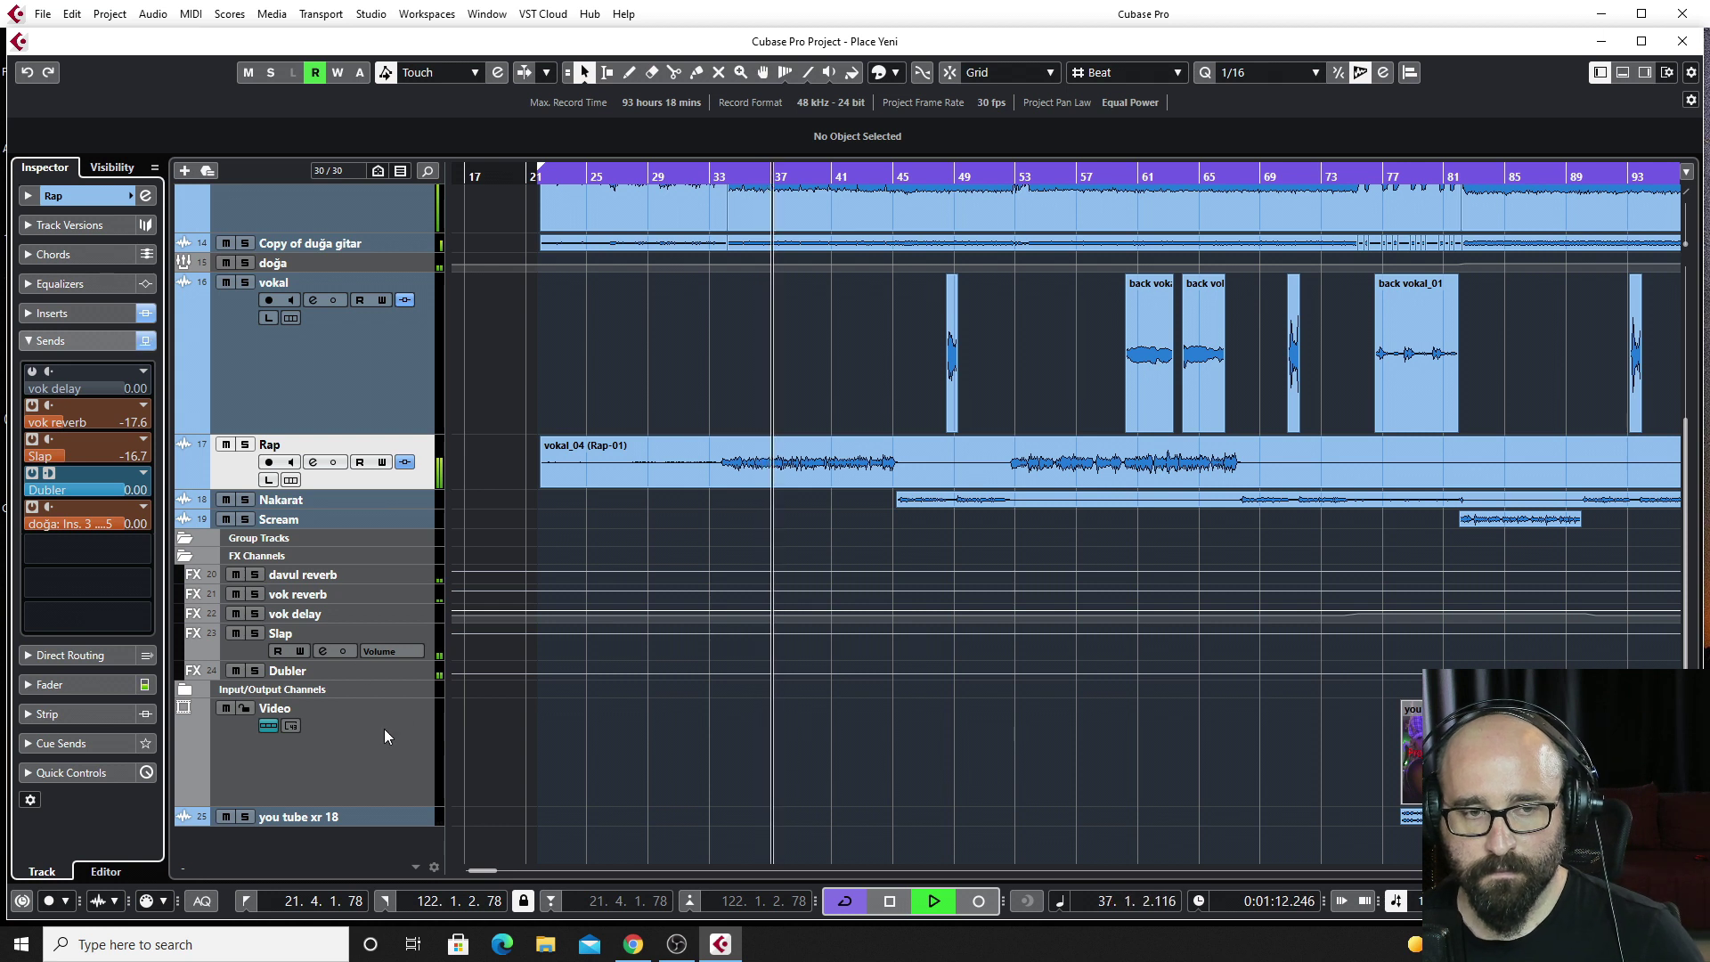
key(space)
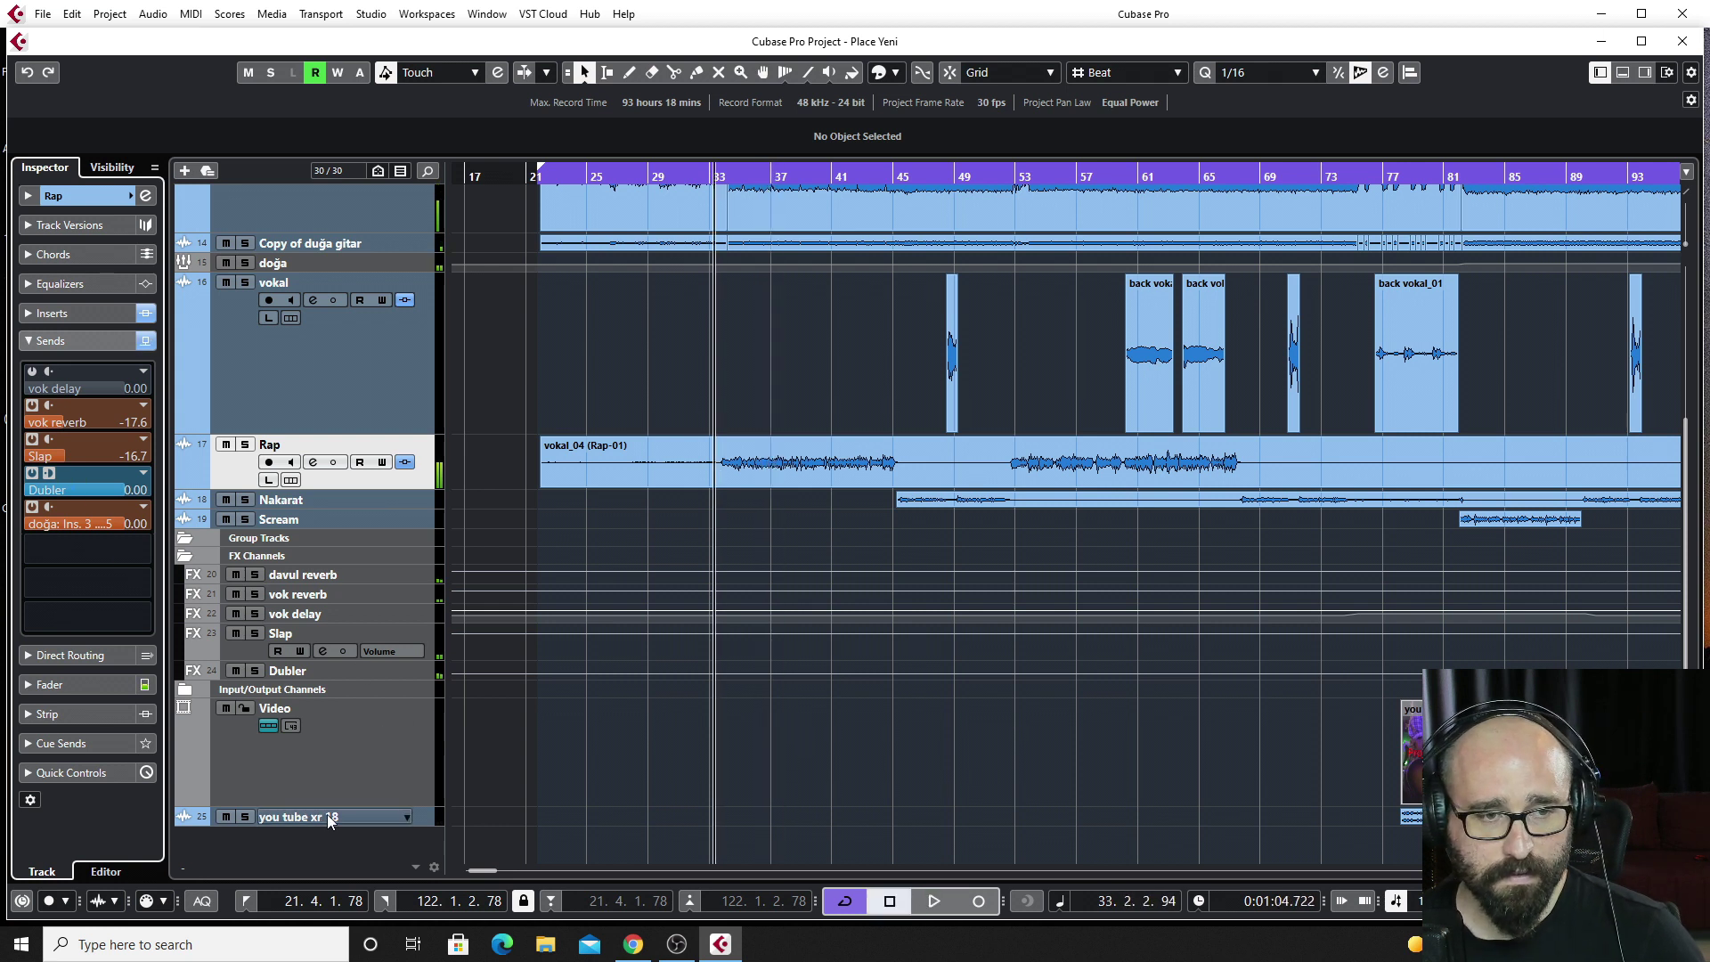
Open the Dubler channel's Quadravox insert from the MixConsole and solo the Dubler channel for playback.
key(F3)
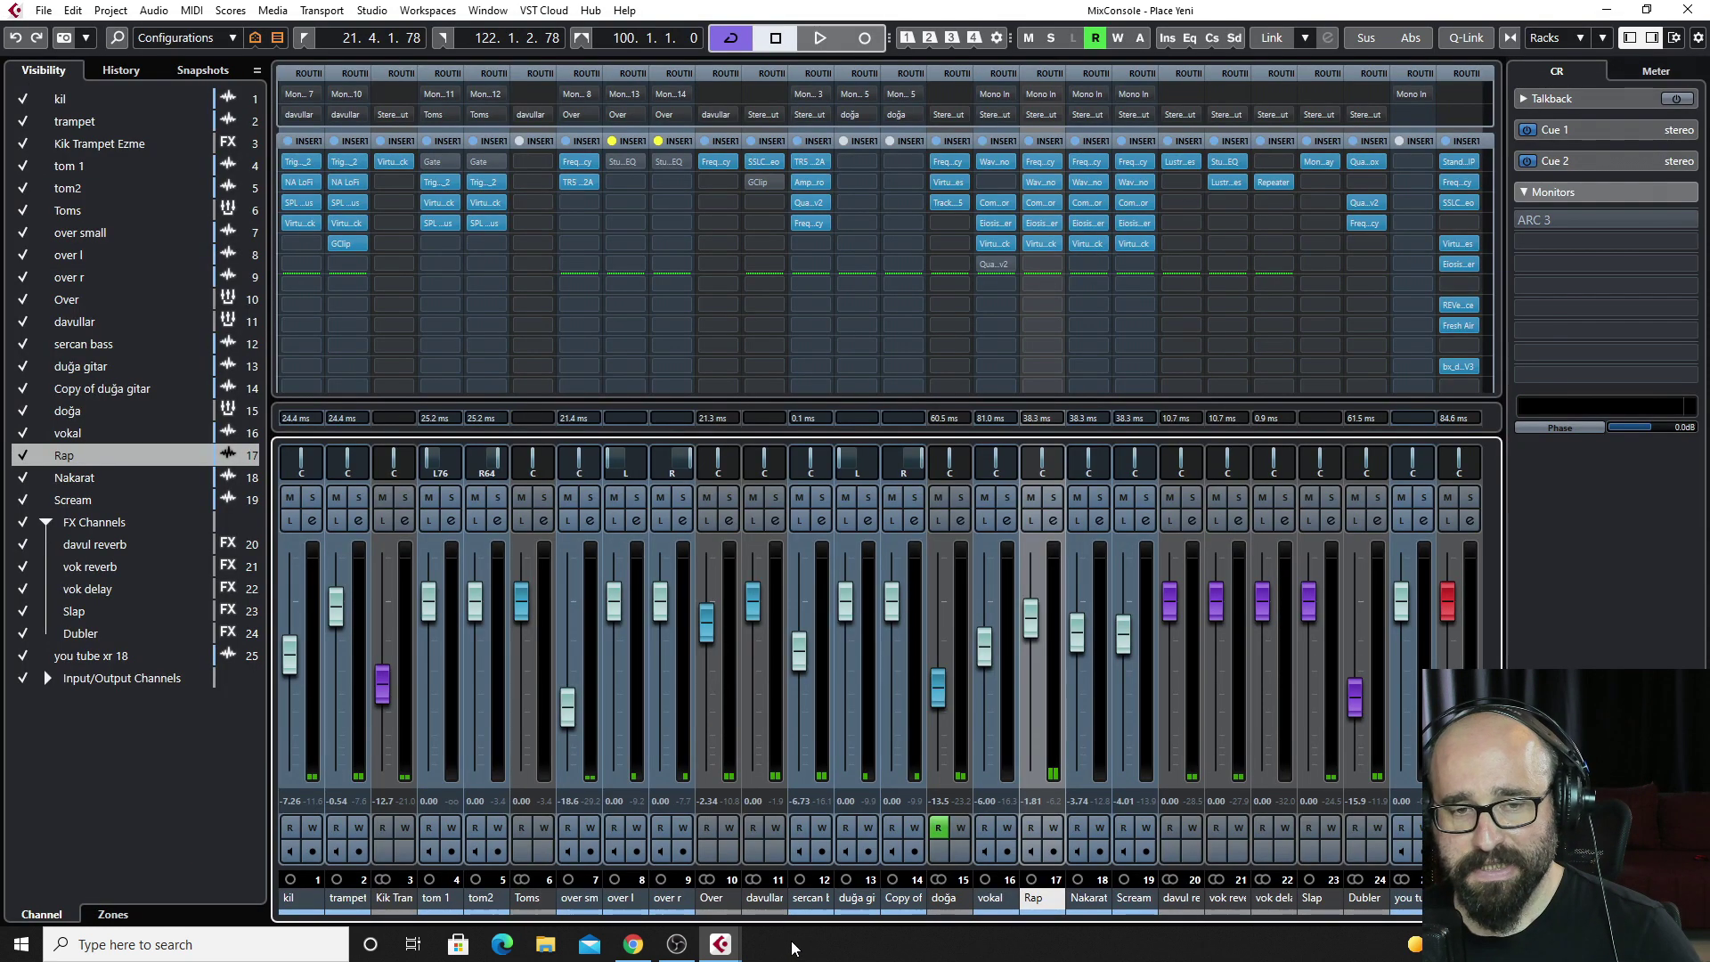
click(1368, 160)
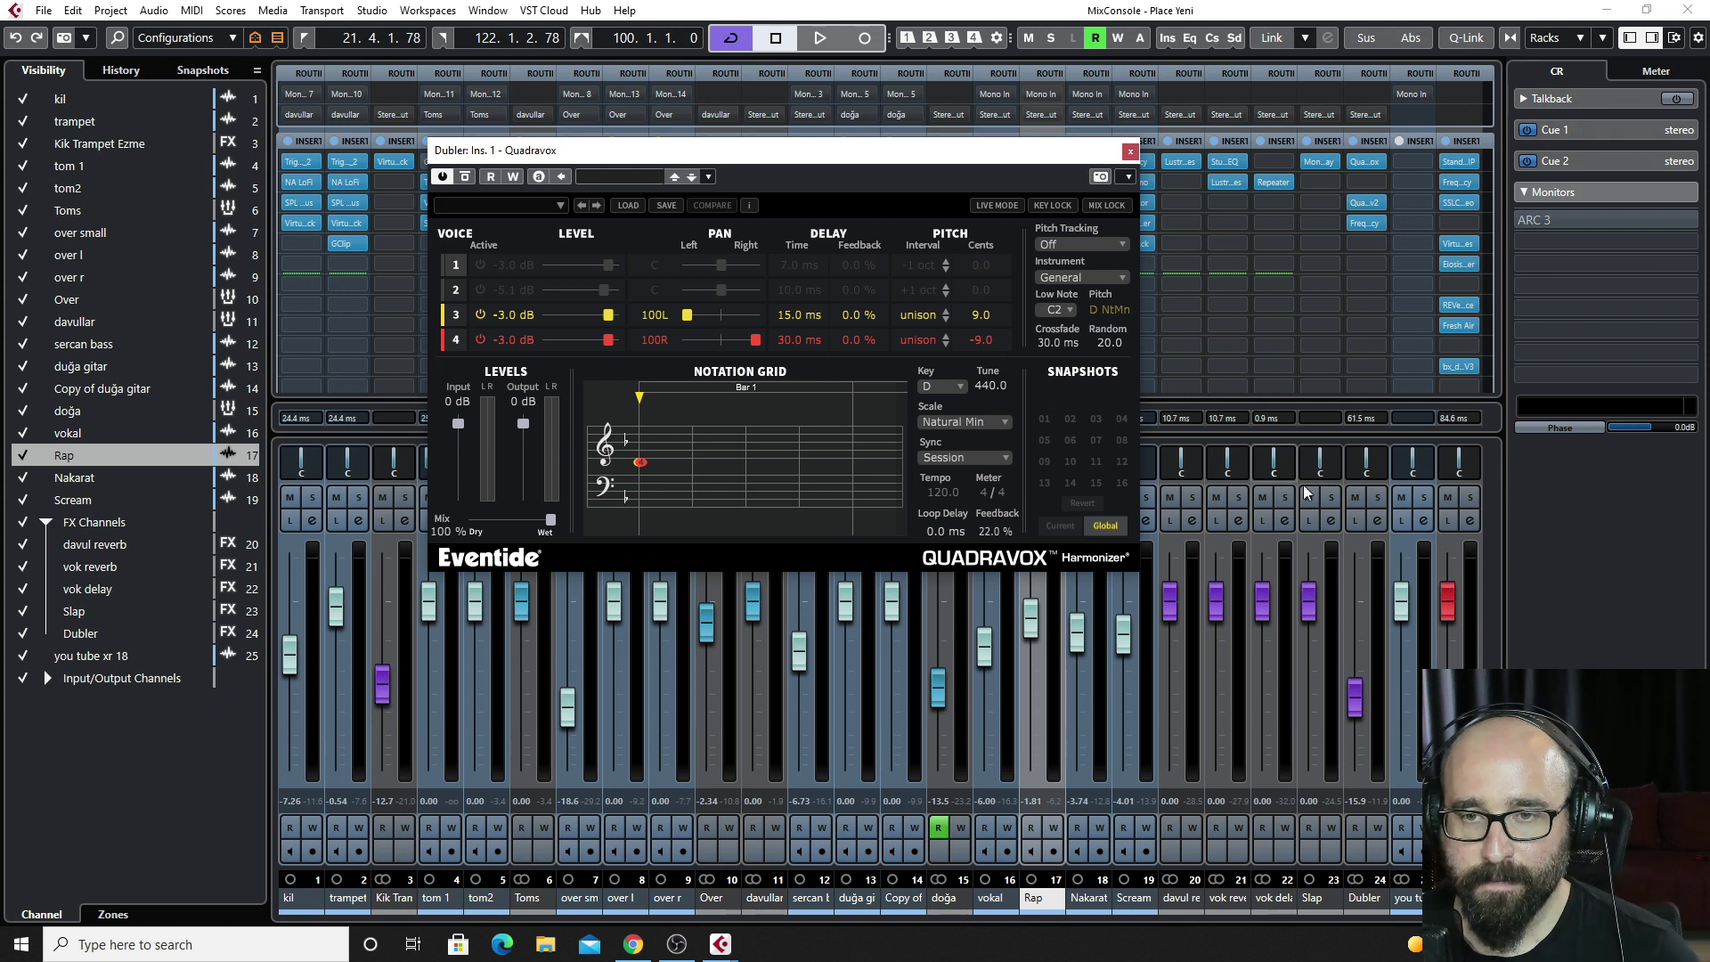
click(1377, 497)
key(space)
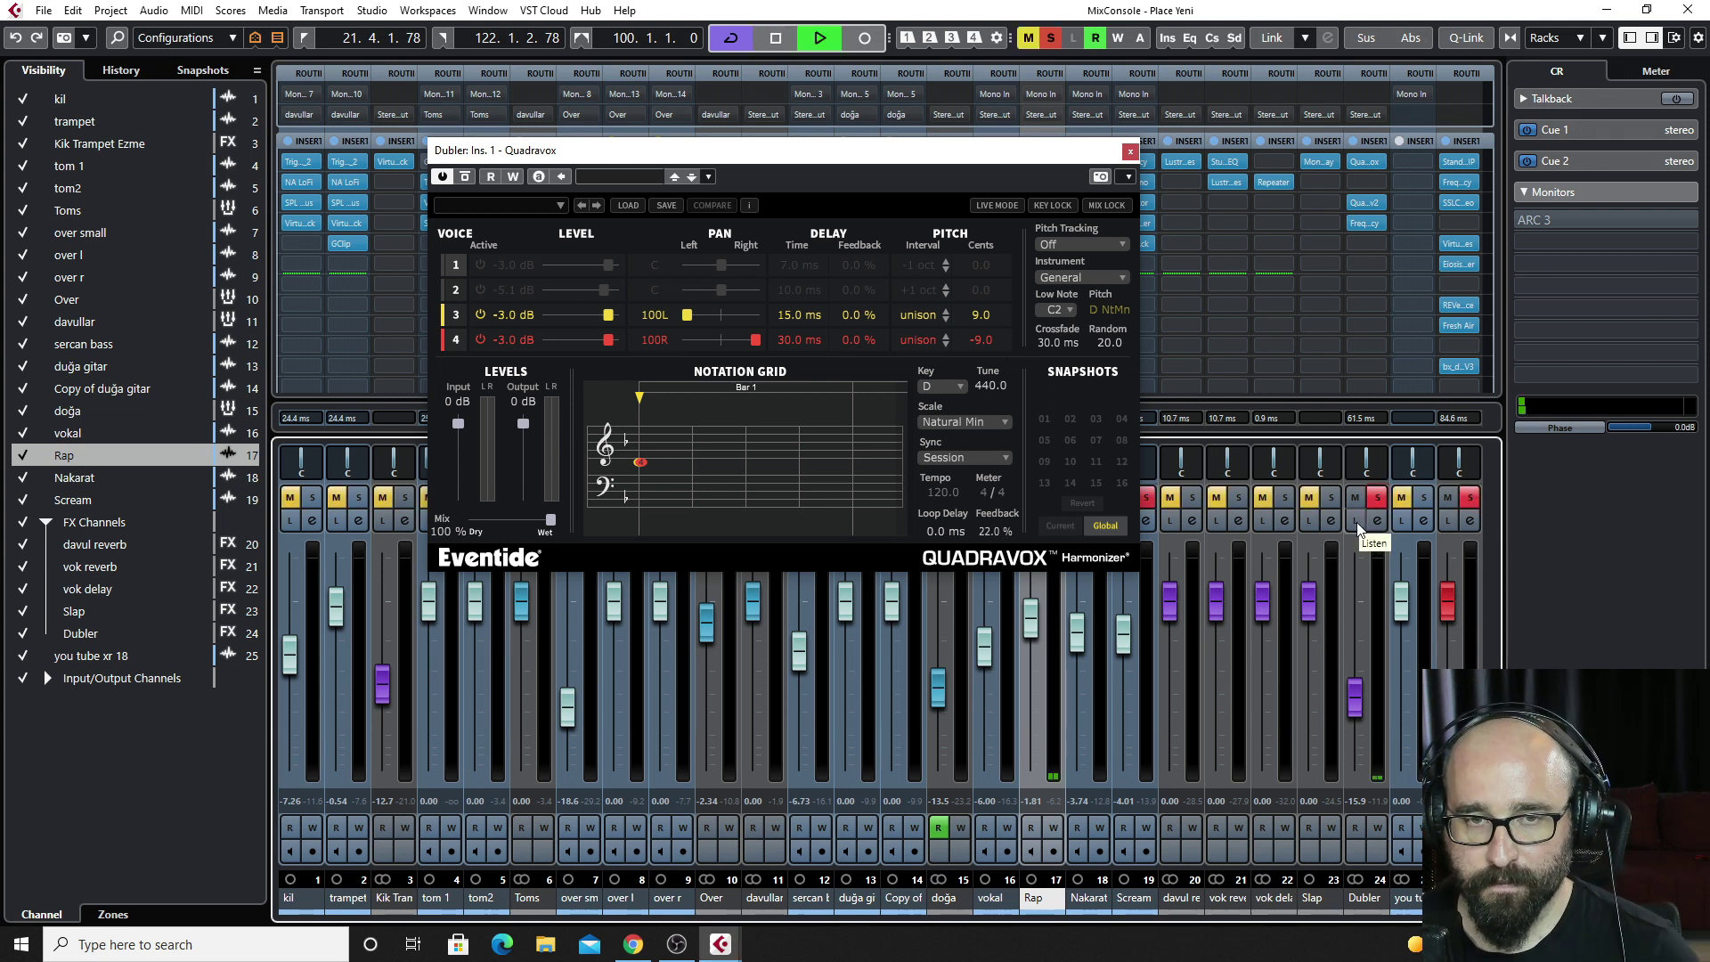
Enable Listen on the Dubler channel, raise its fader to -9.39 dB during playback, and stop.
click(1356, 522)
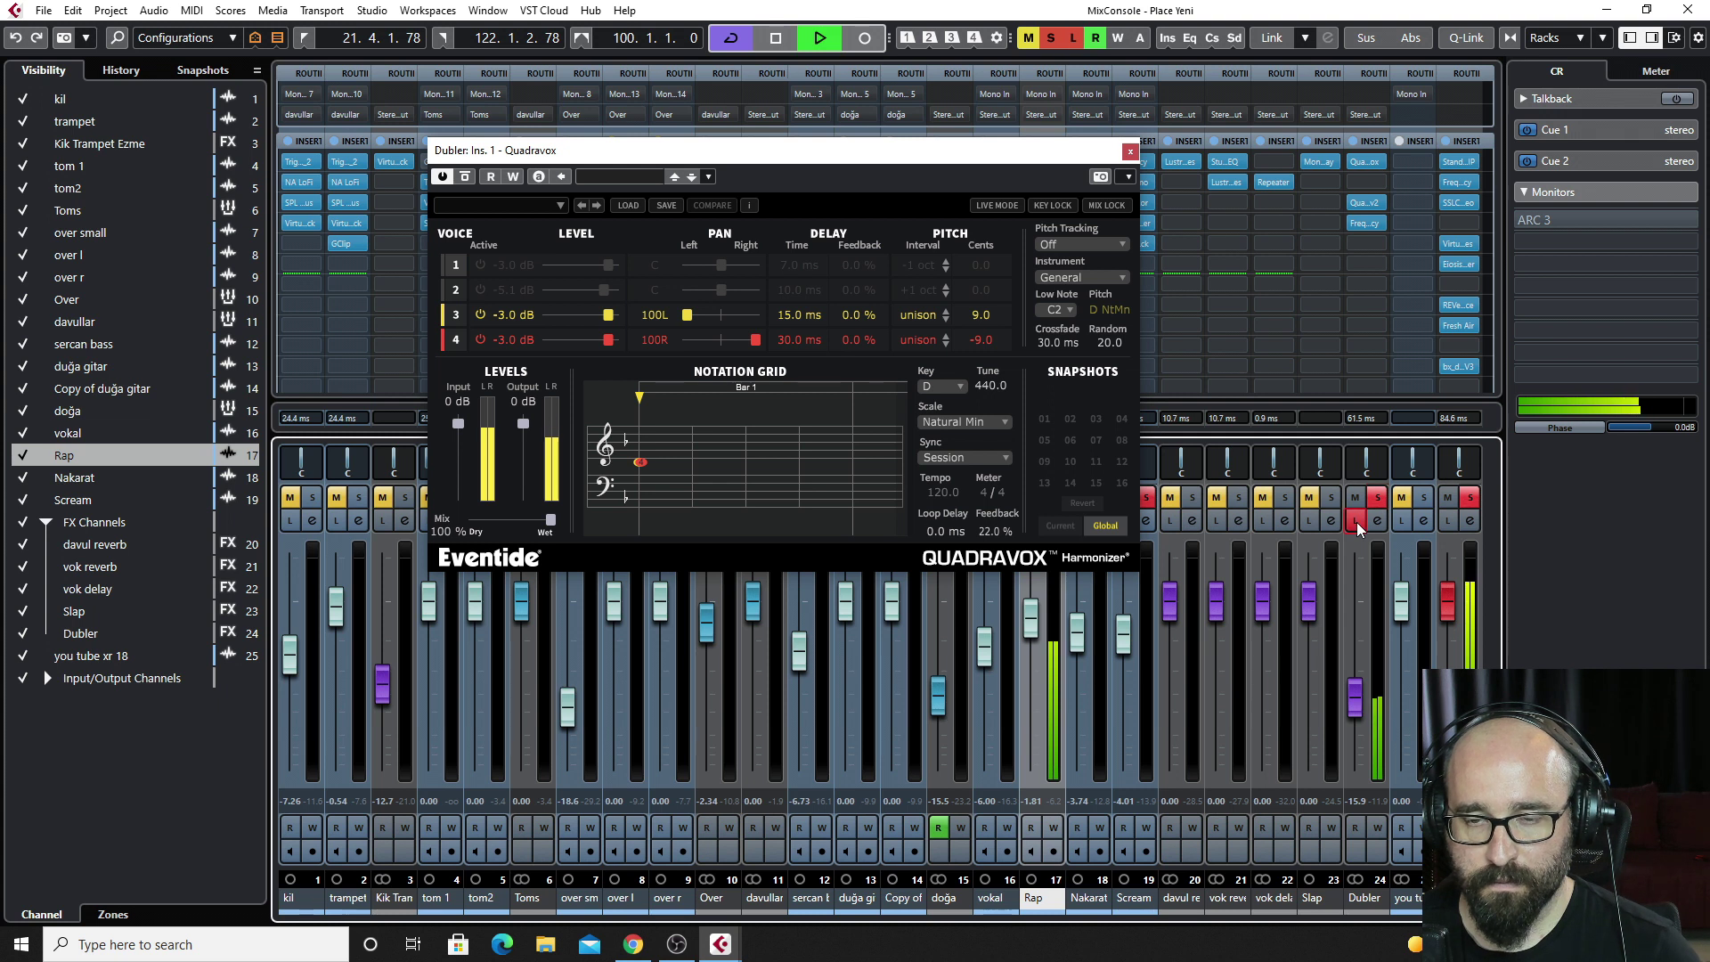
mouse_move(1355, 699)
mouse_down()
mouse_move(1355, 651)
mouse_move(1355, 668)
mouse_up()
key(space)
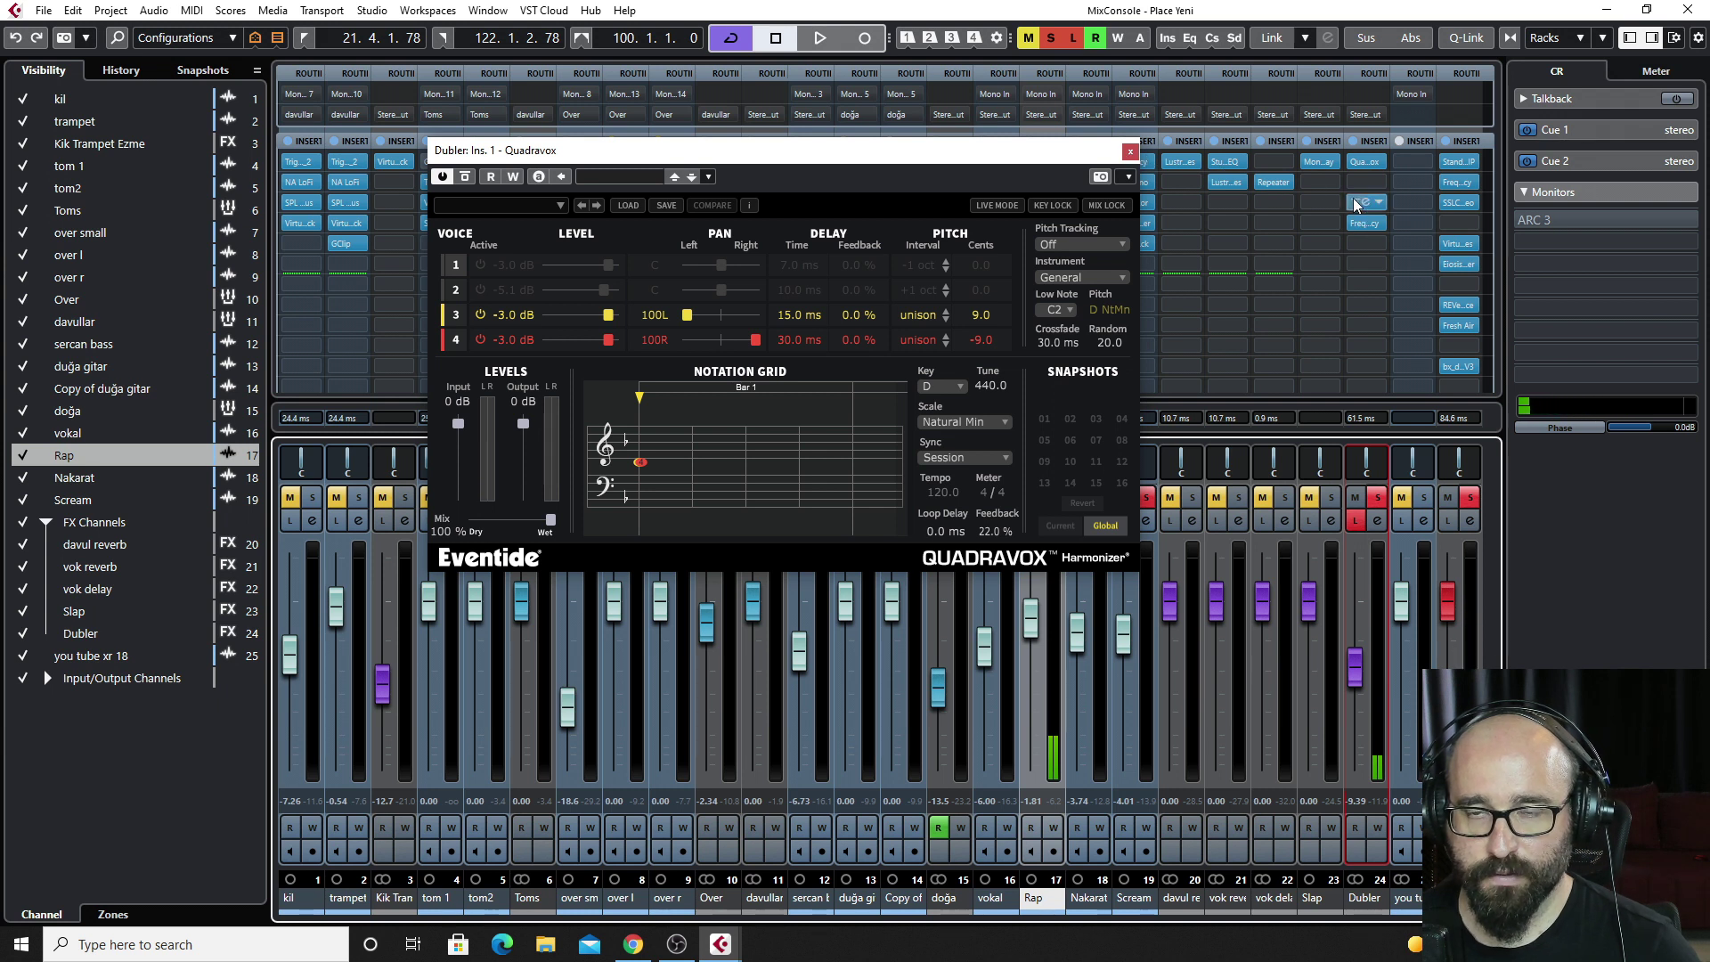
Inspect the Dubler channel's Quadrafuzz v2 and Frequency insert settings, and close the Frequency window.
click(1363, 205)
drag(957, 109, 980, 207)
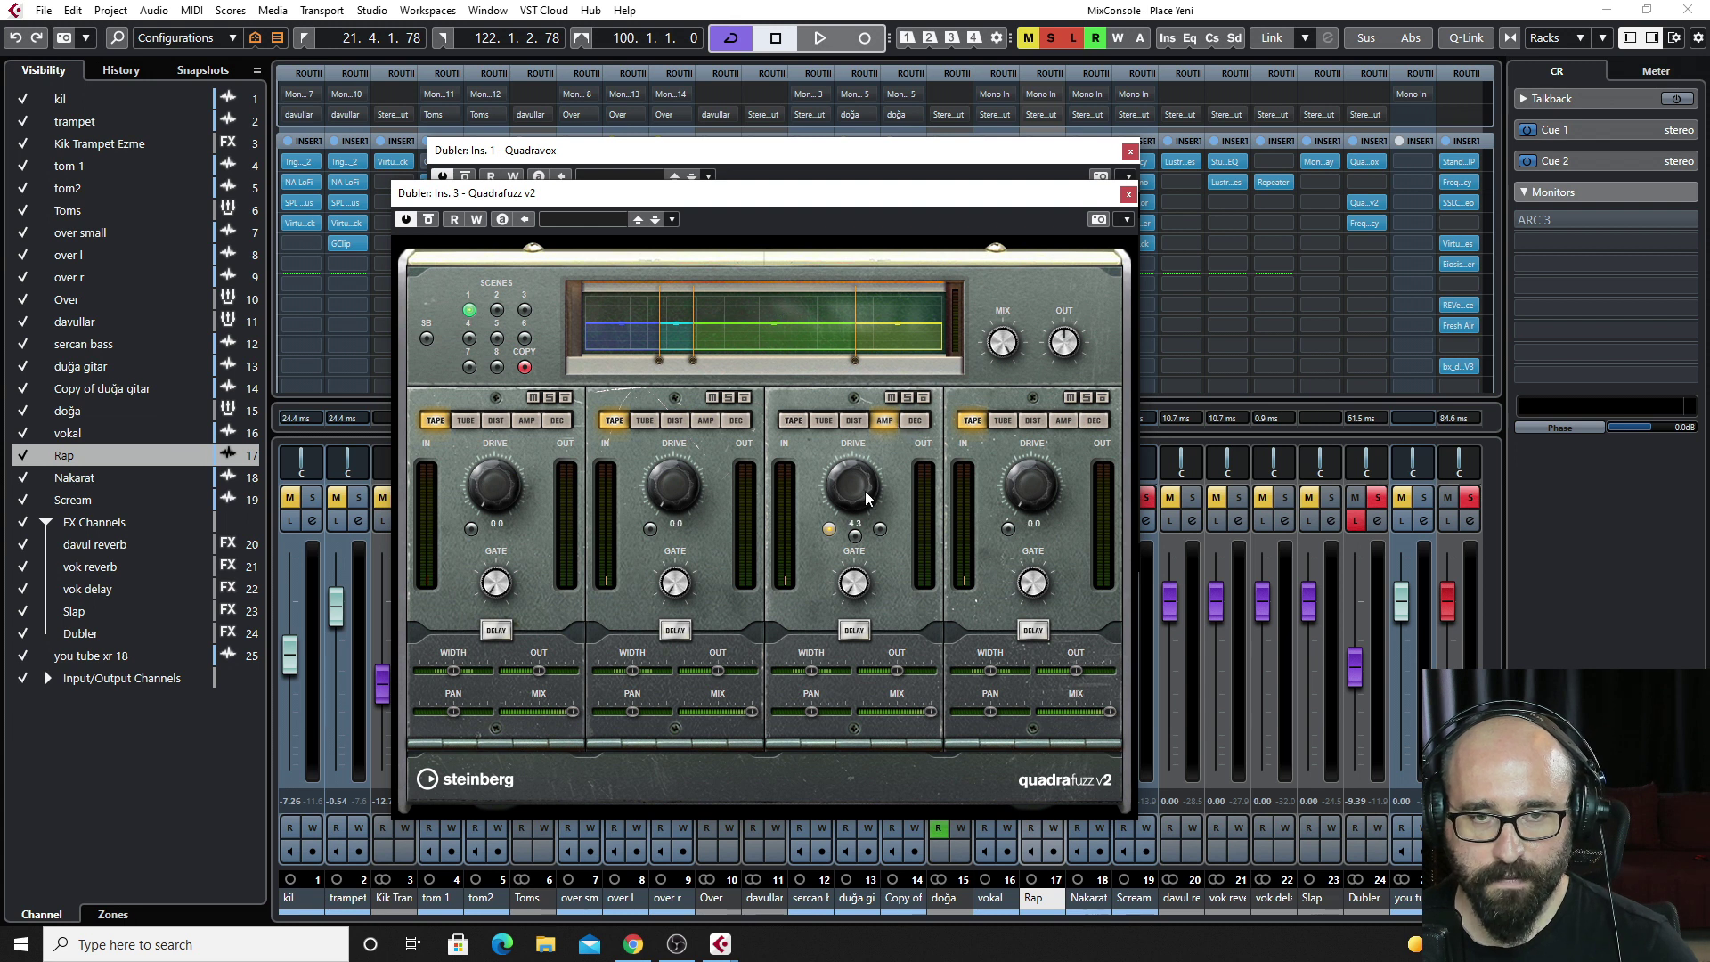
click(1370, 224)
key(Return)
click(1364, 226)
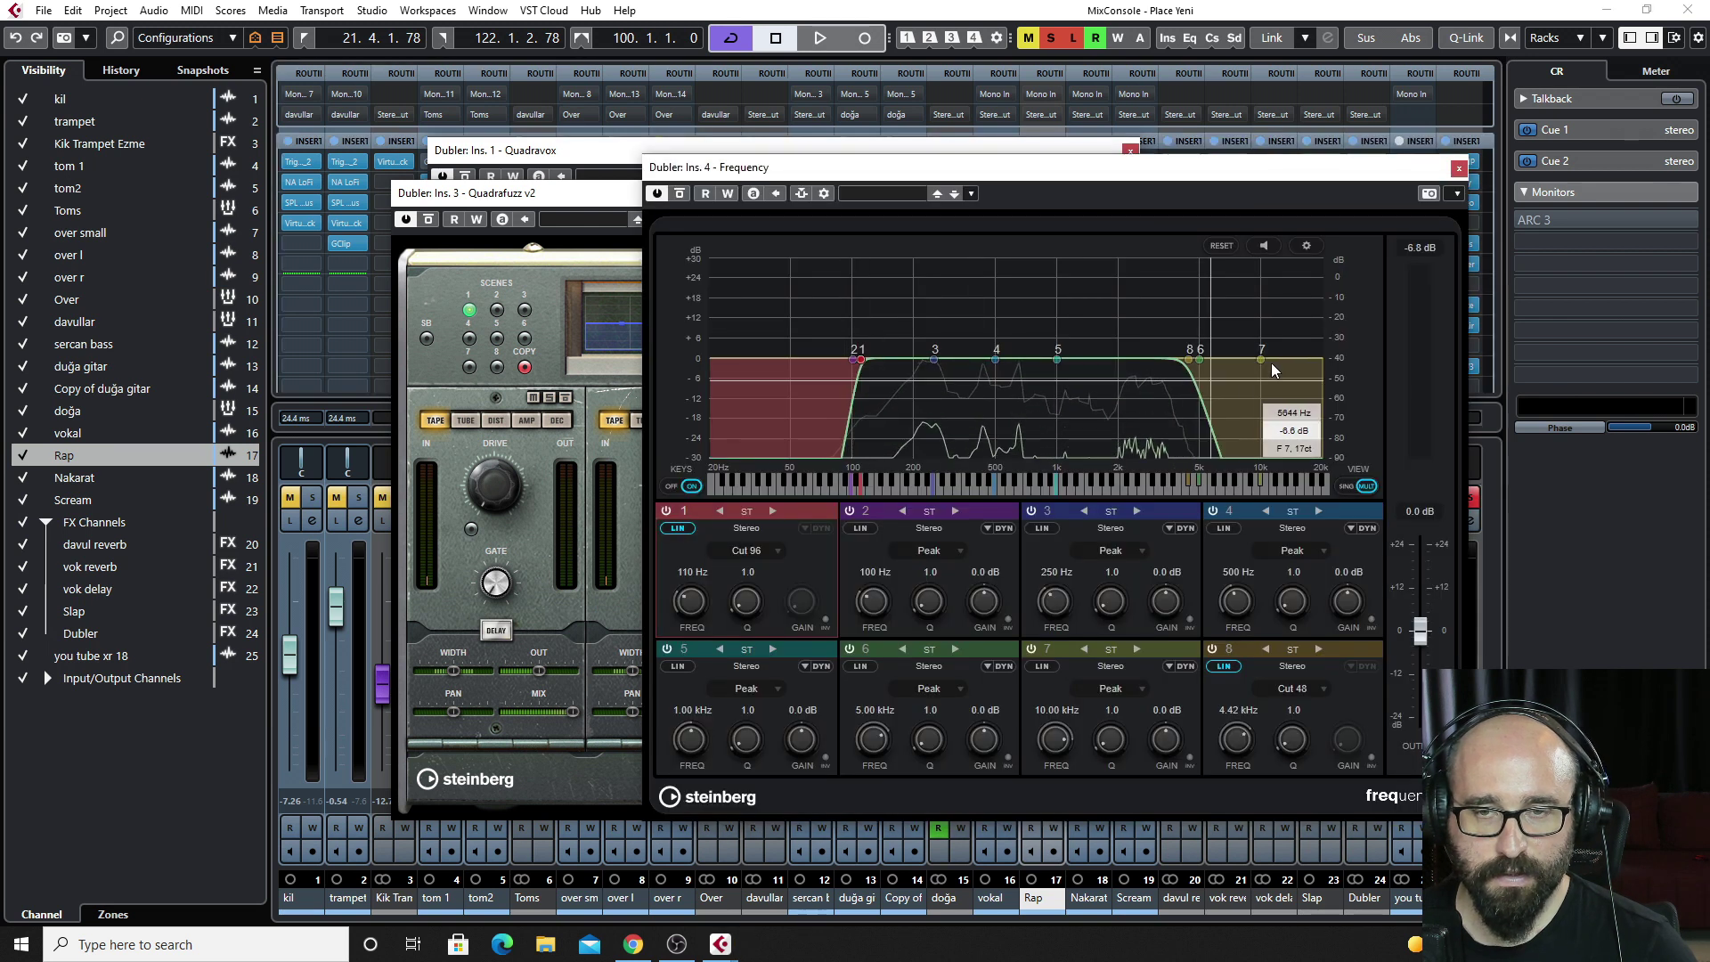
click(1457, 169)
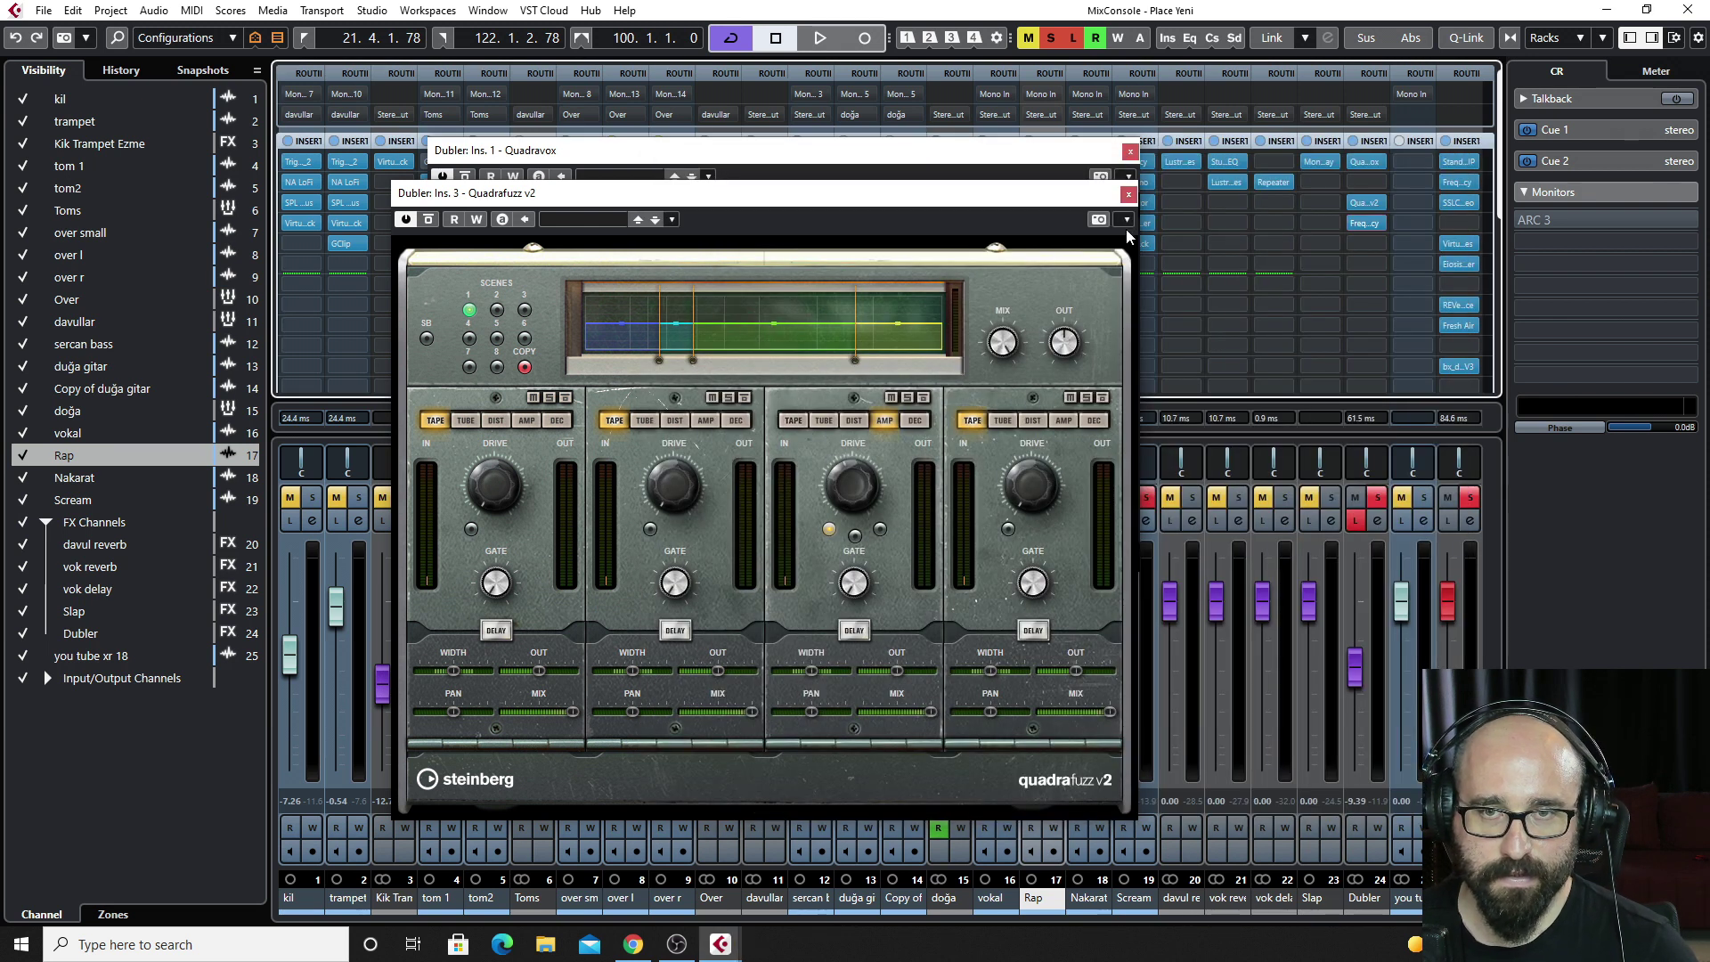
Close the Quadrafuzz v2 window and audition the Dubler channel in Listen mode alongside its Quadravox settings, then stop playback.
click(1129, 195)
key(space)
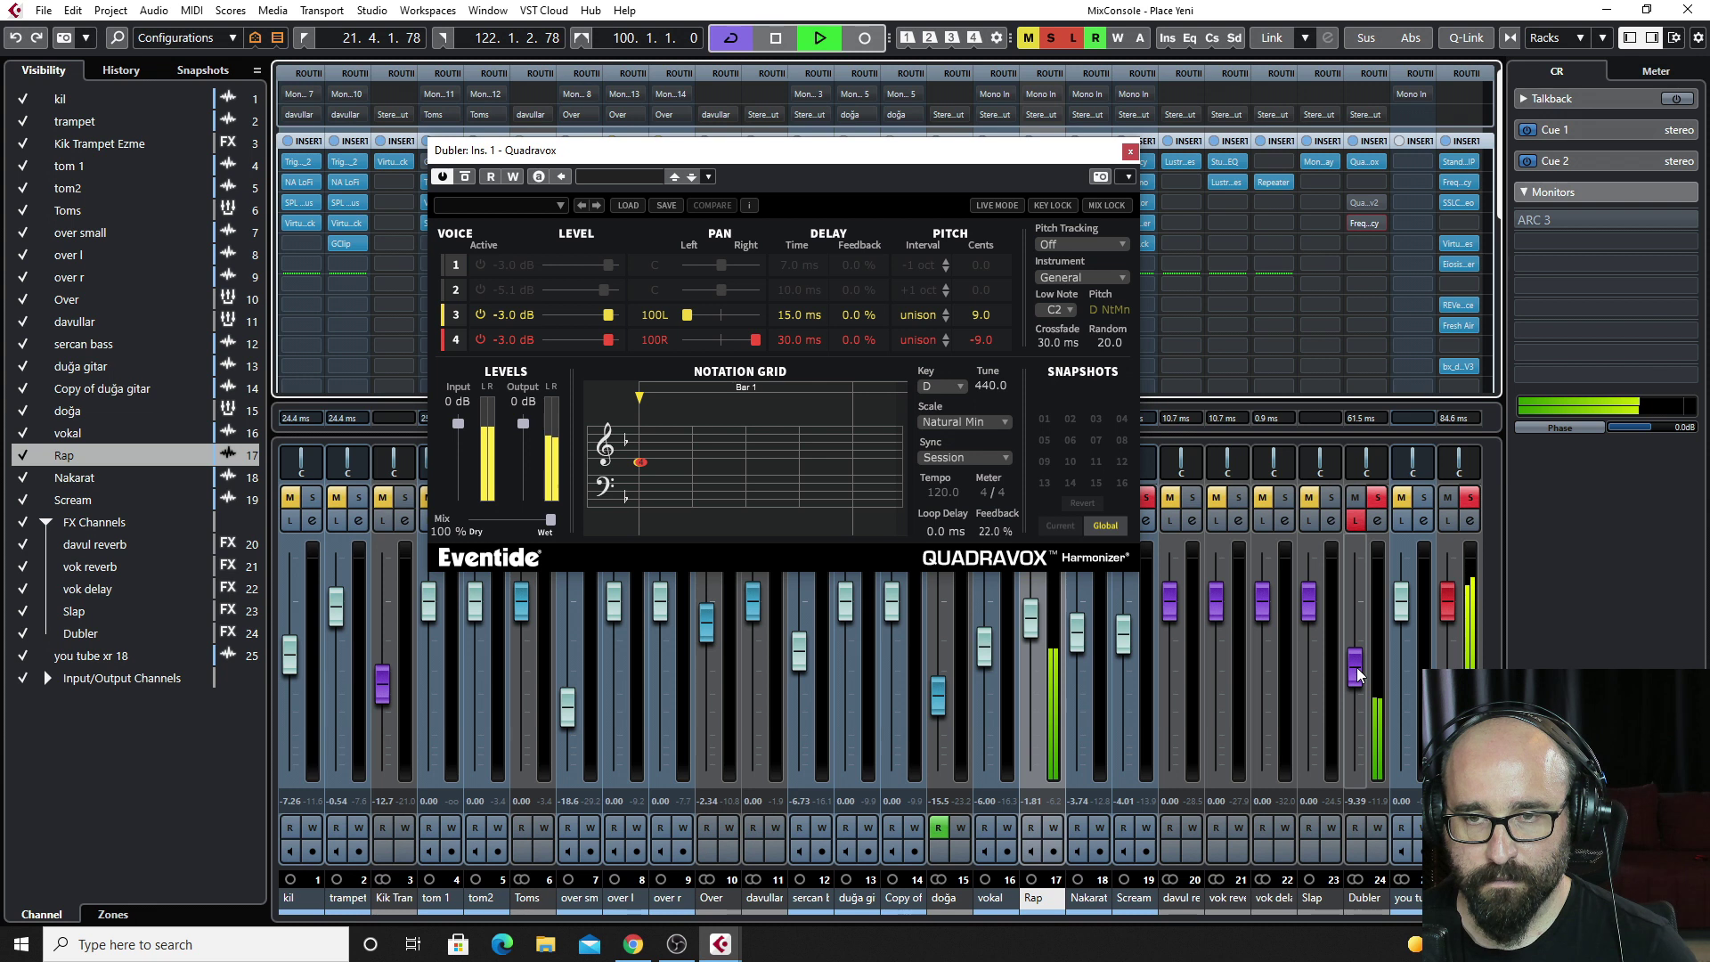
key(space)
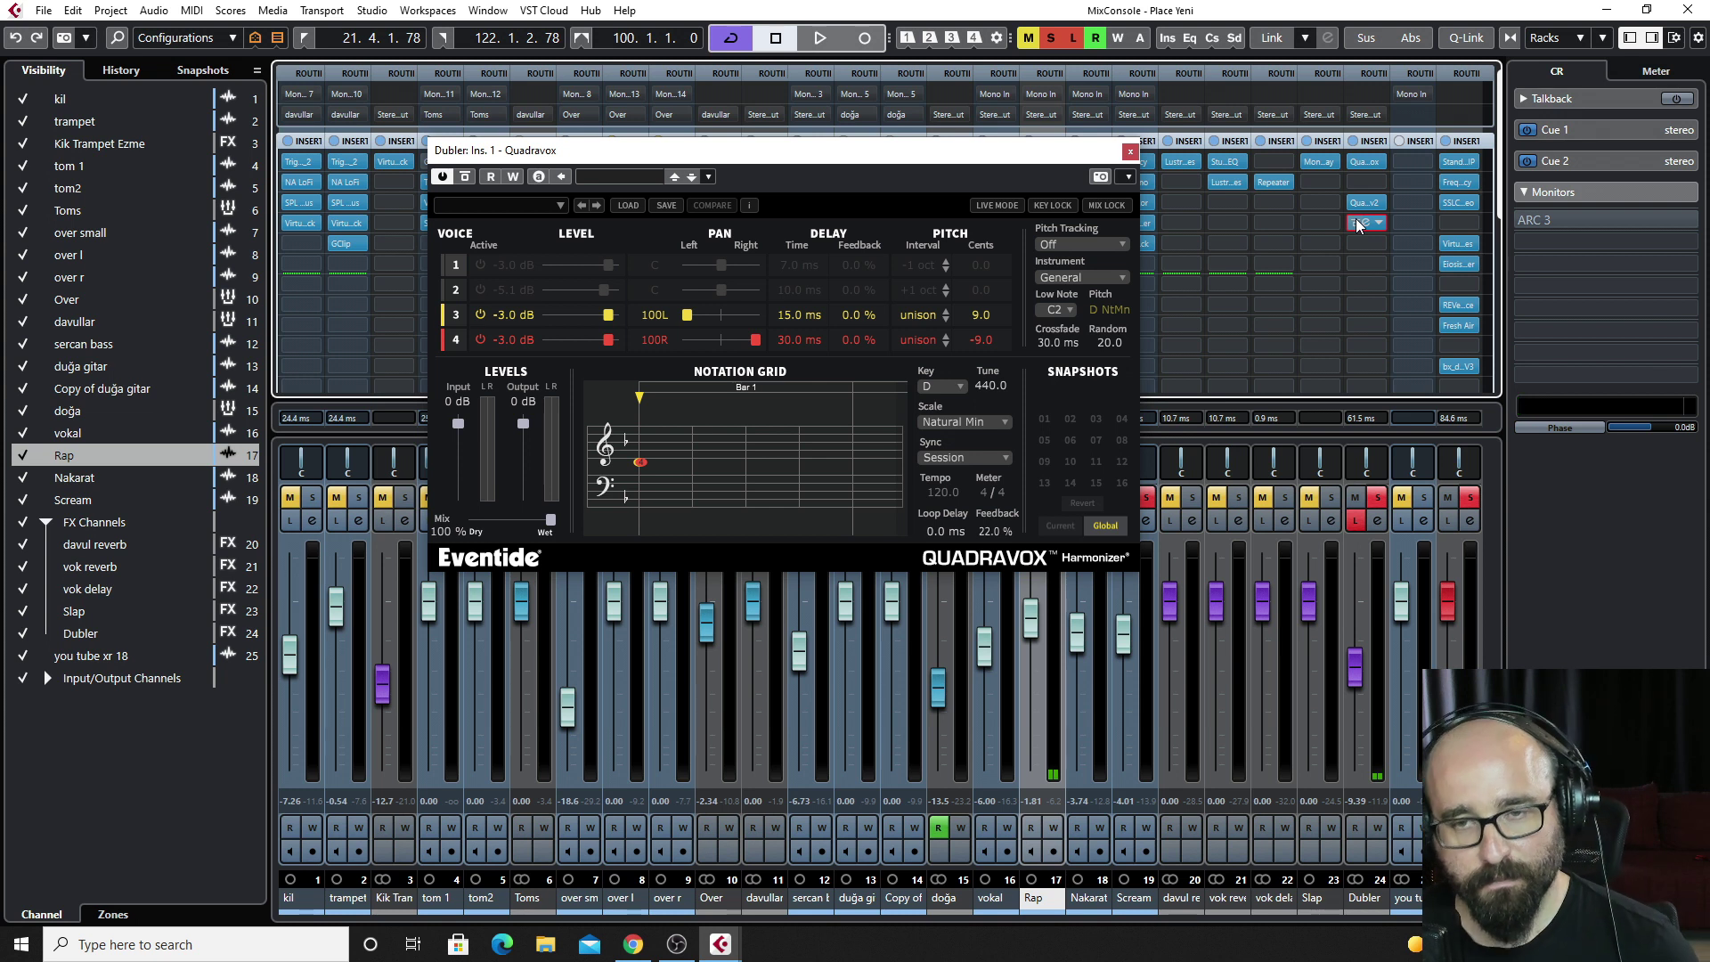
Turn off Listen on the Dubler channel, lower its fader to -15.4 dB during playback, stop, and close Quadravox.
key(space)
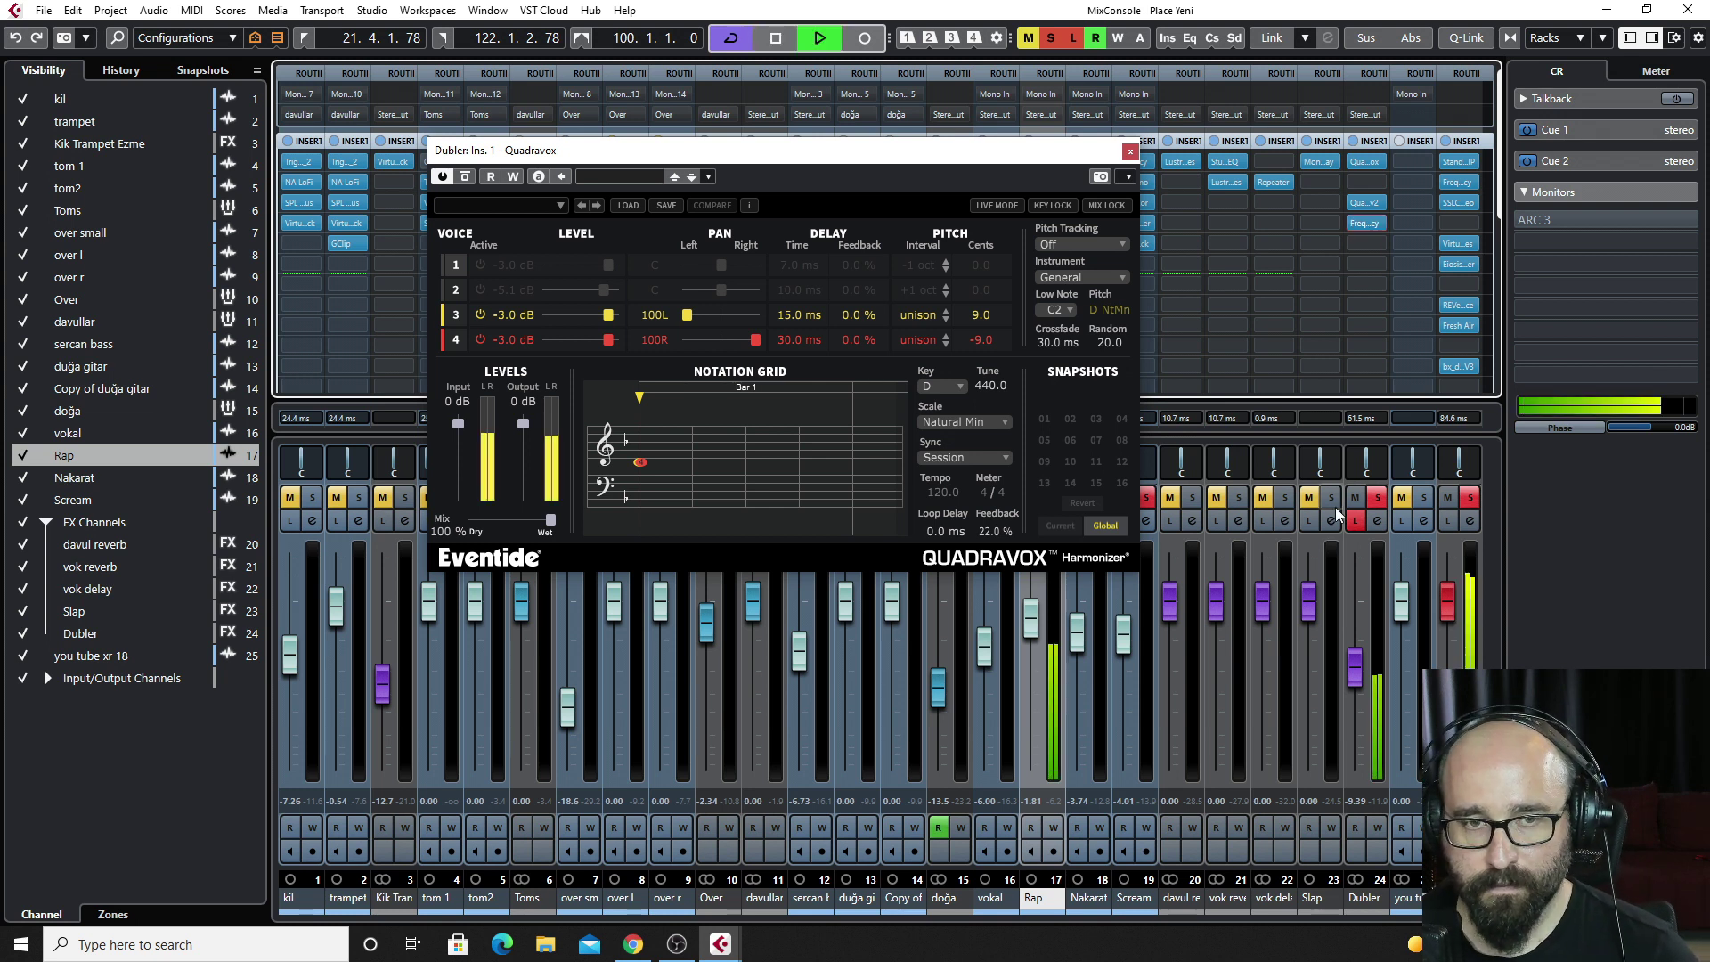
click(1353, 524)
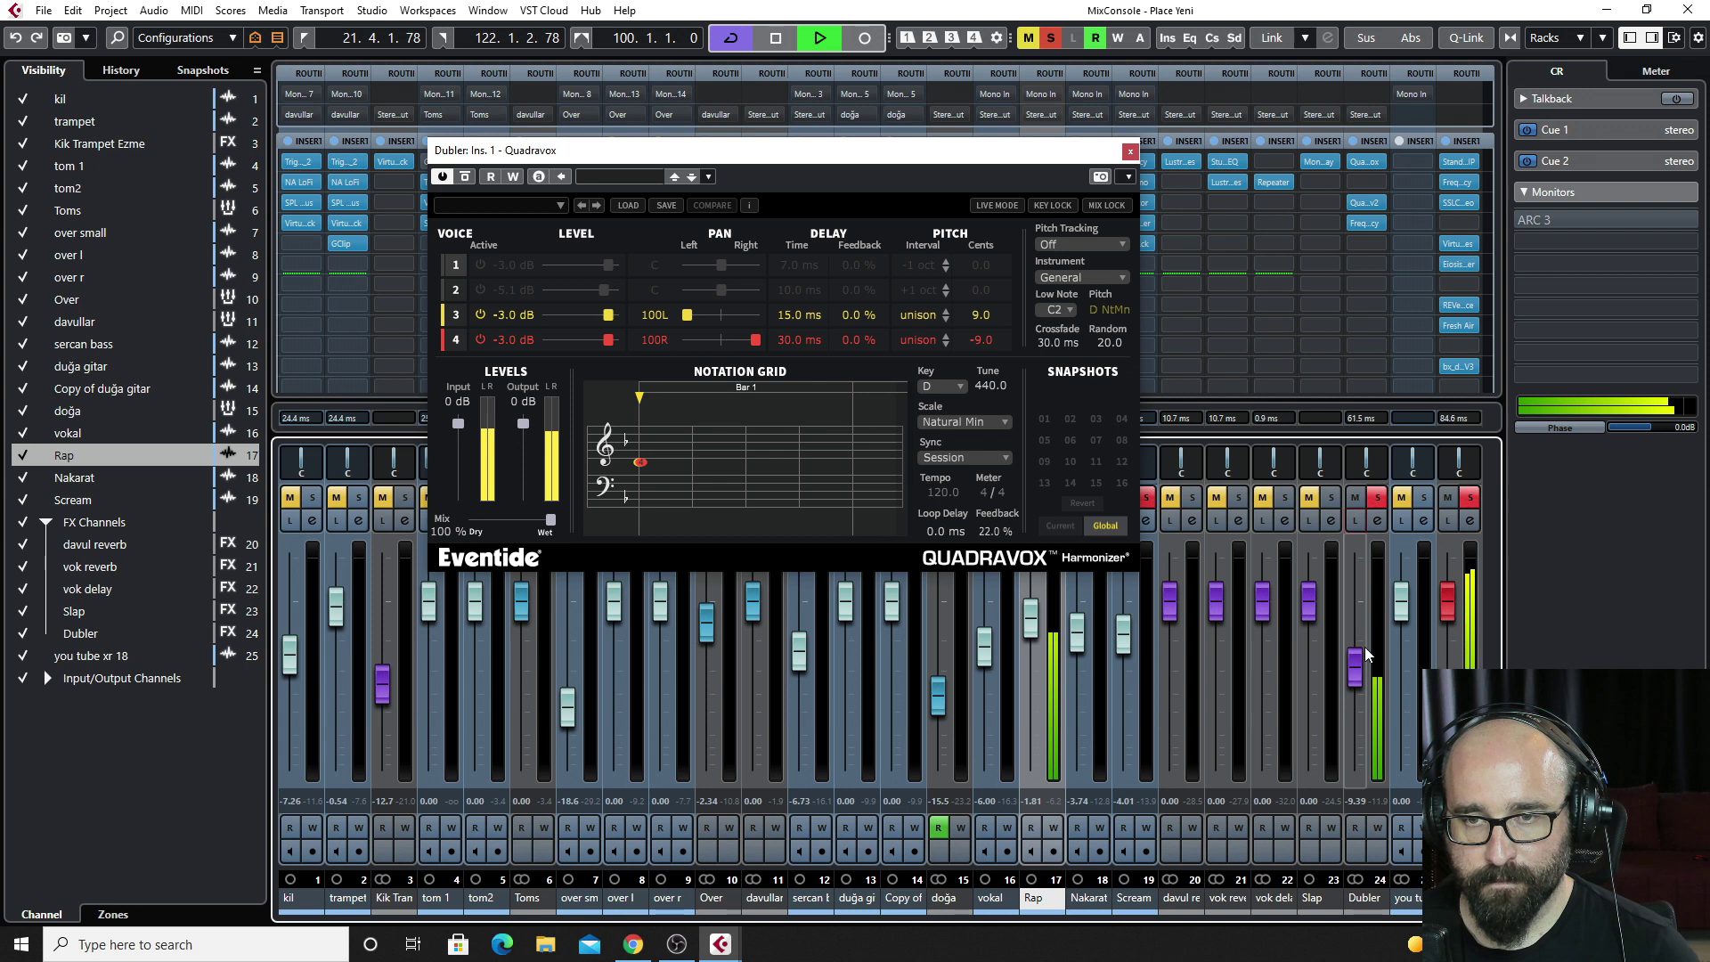
drag(1349, 679, 1355, 702)
key(space)
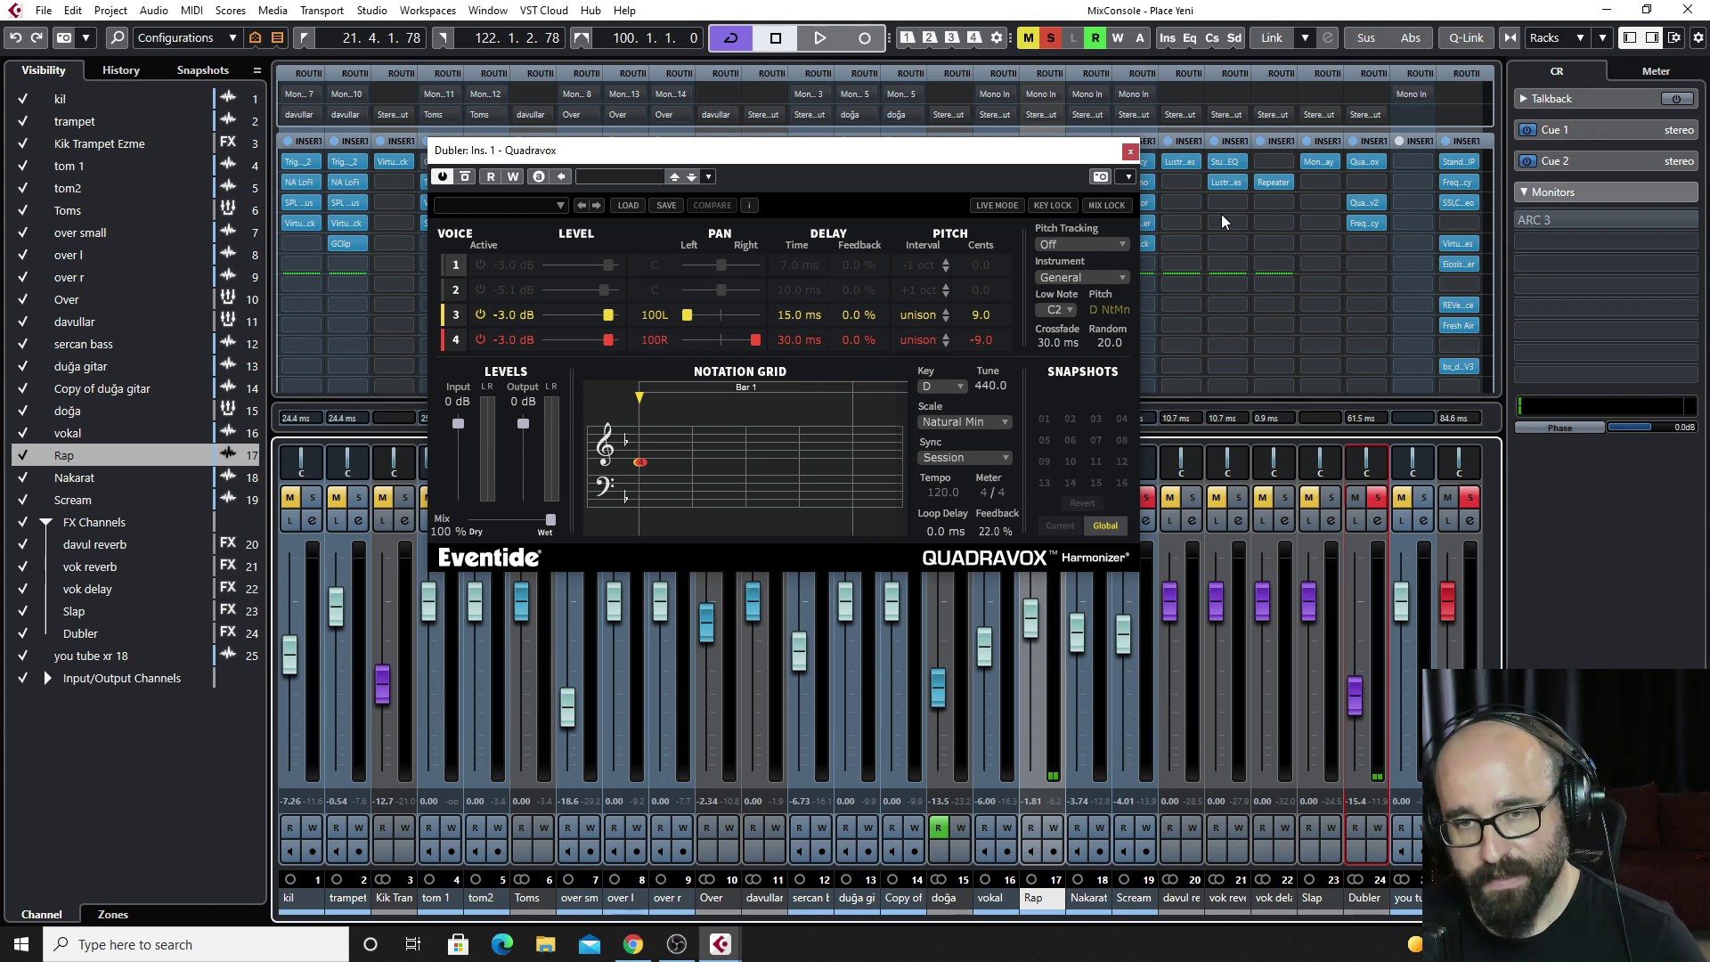
click(1129, 150)
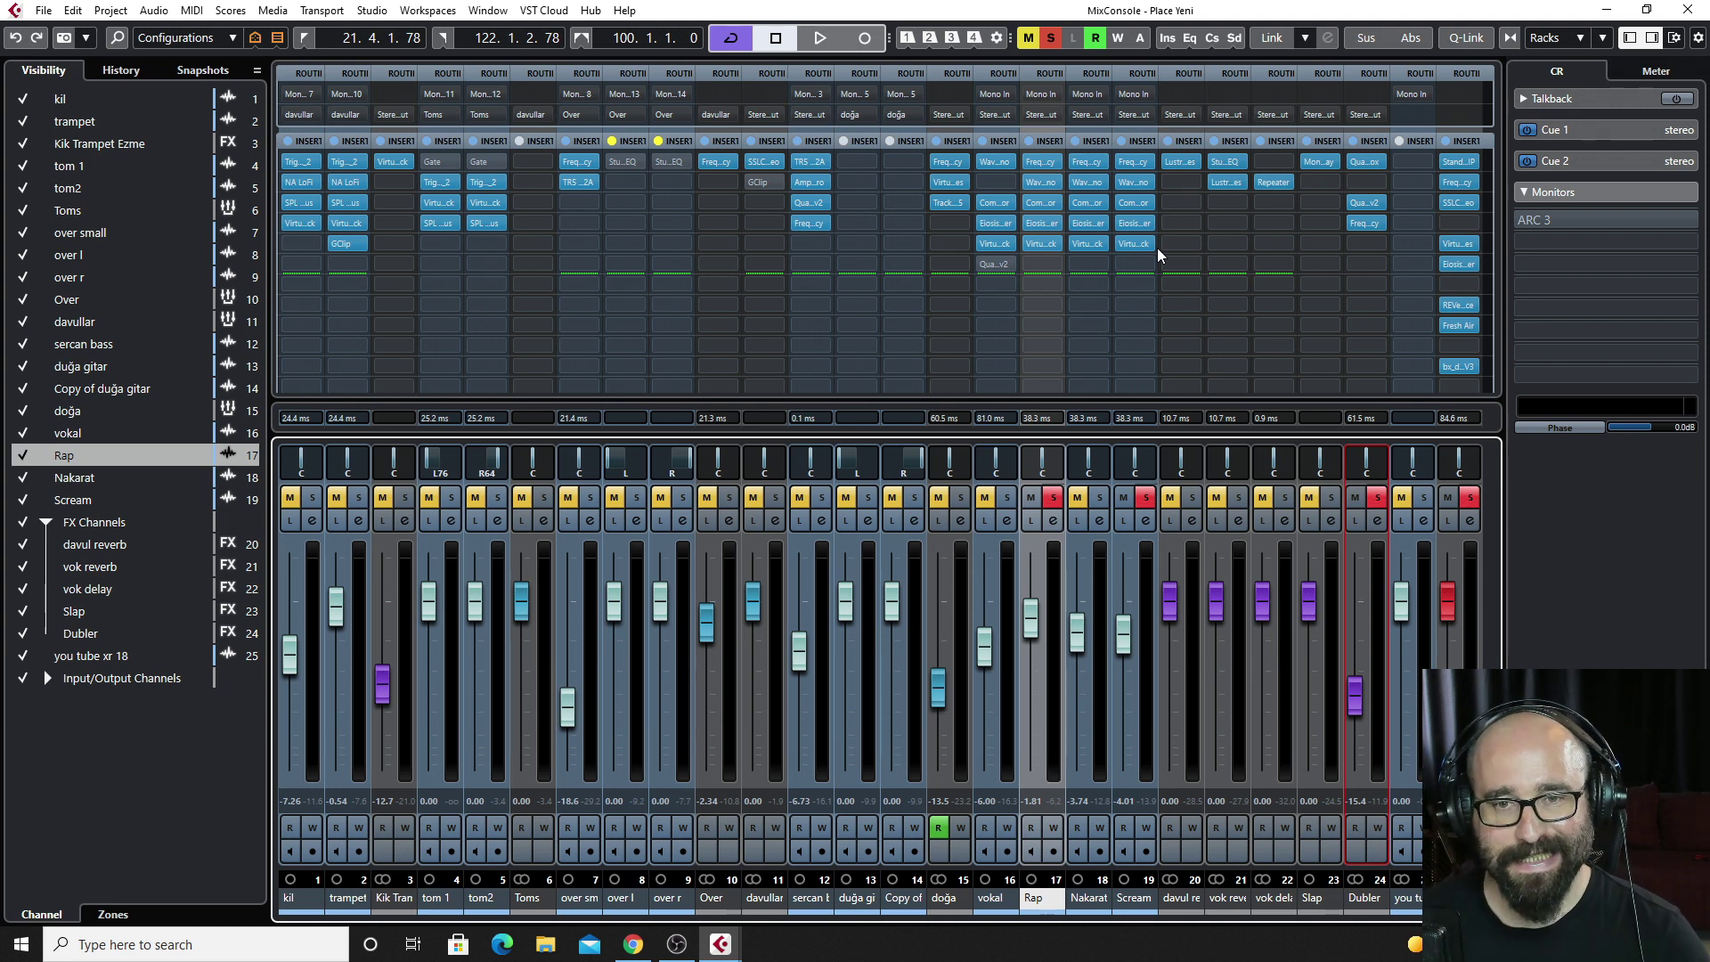
Clear all mute and solo states and compare the full mix with the Dubler channel muted and unmuted during playback.
click(1051, 47)
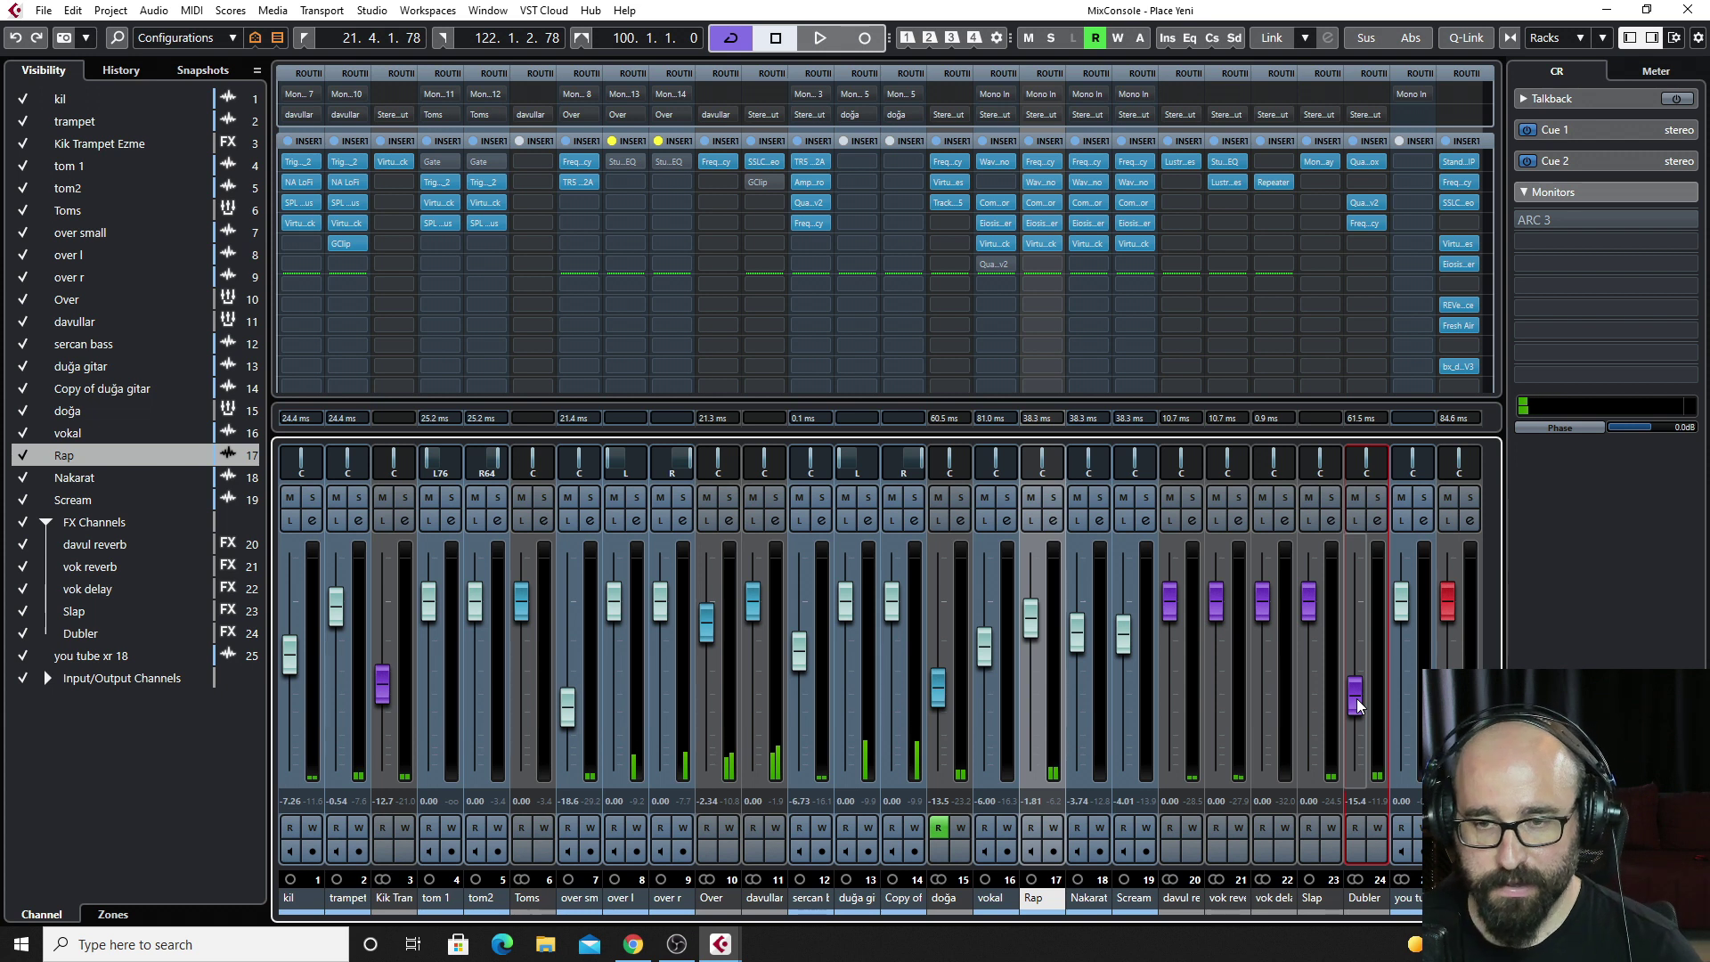
key(space)
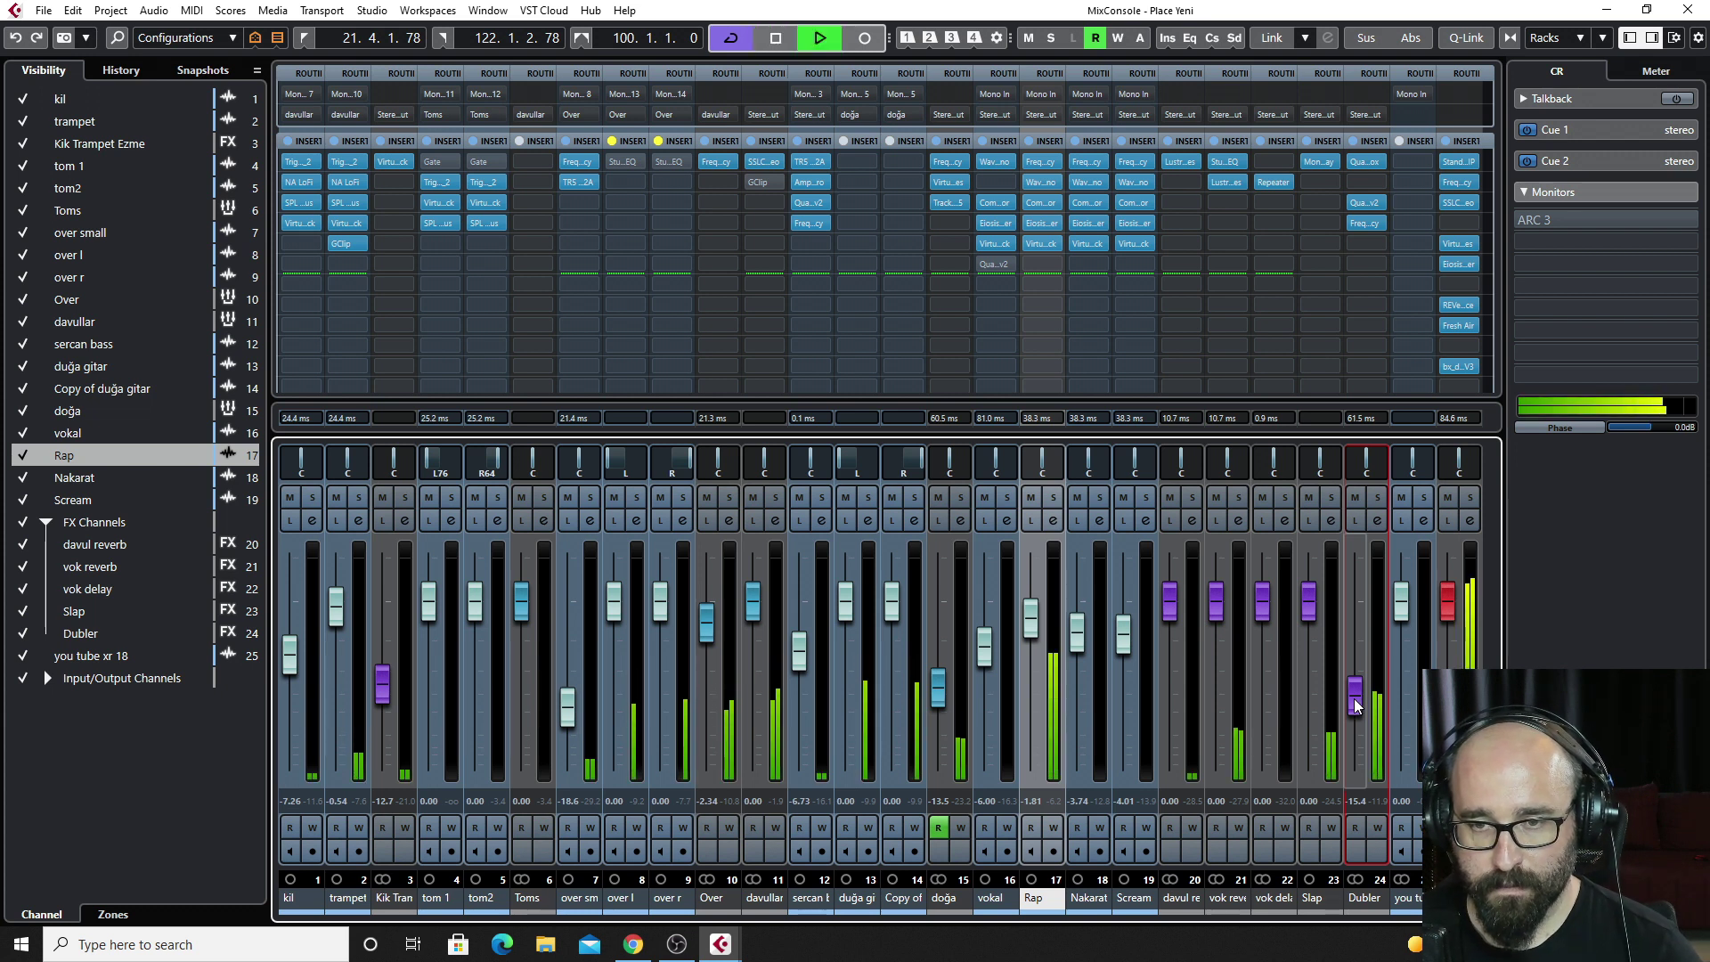
click(1356, 497)
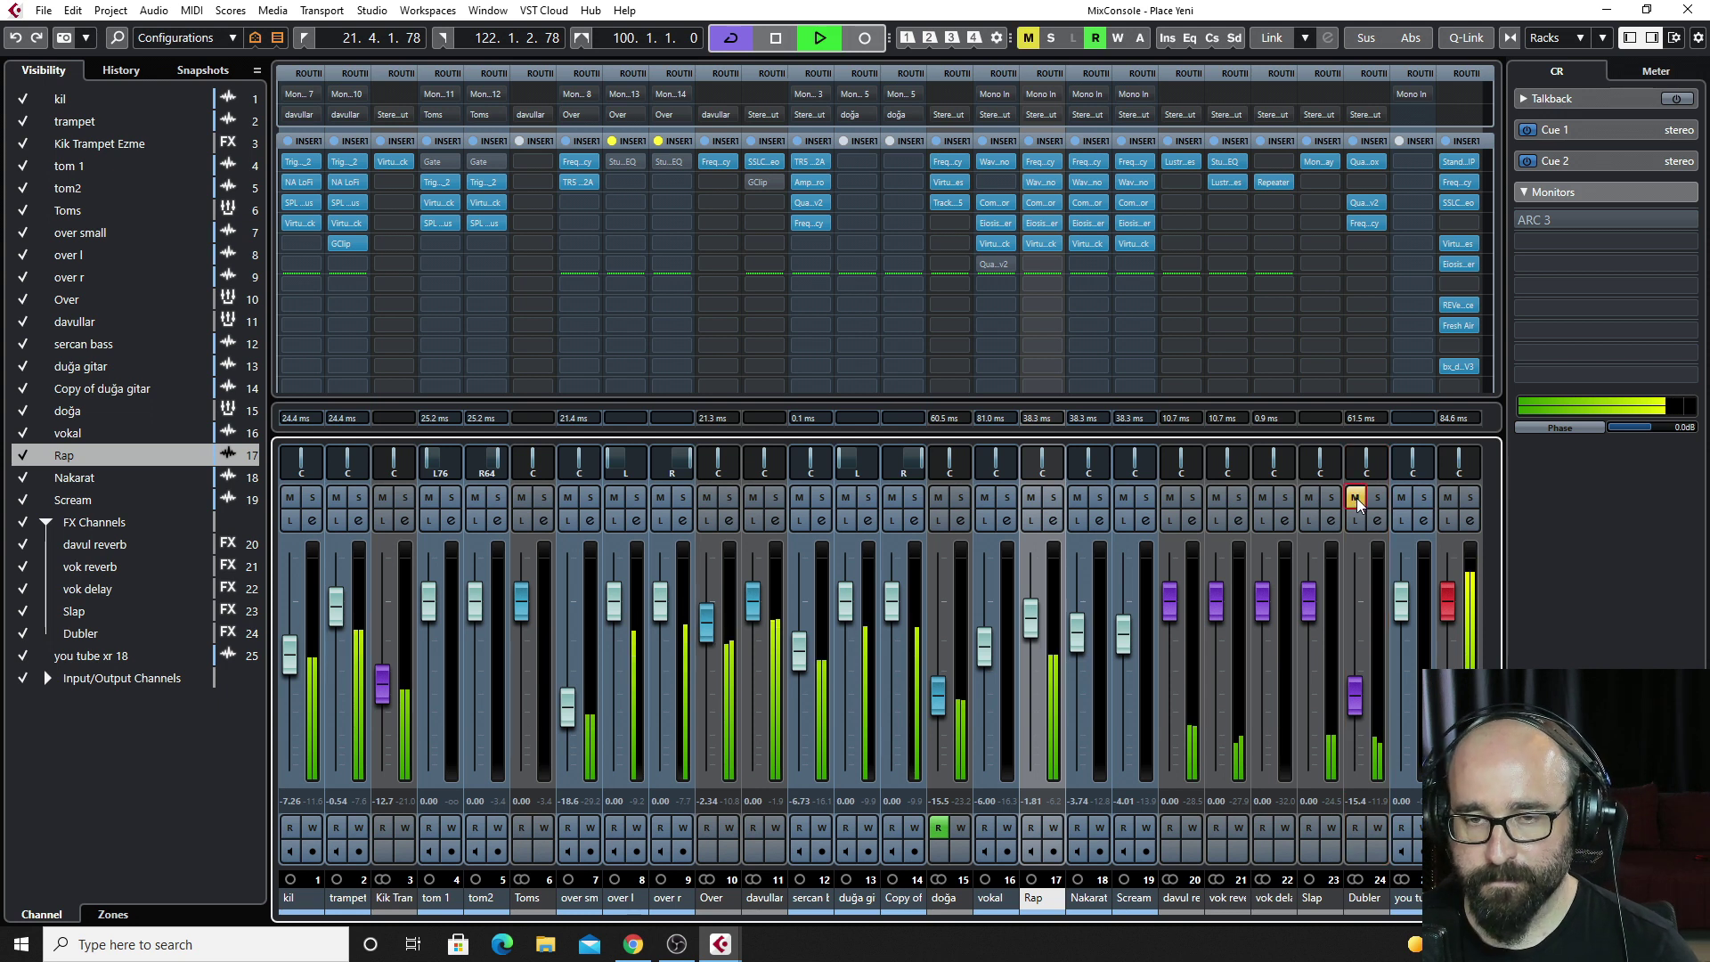
click(1356, 497)
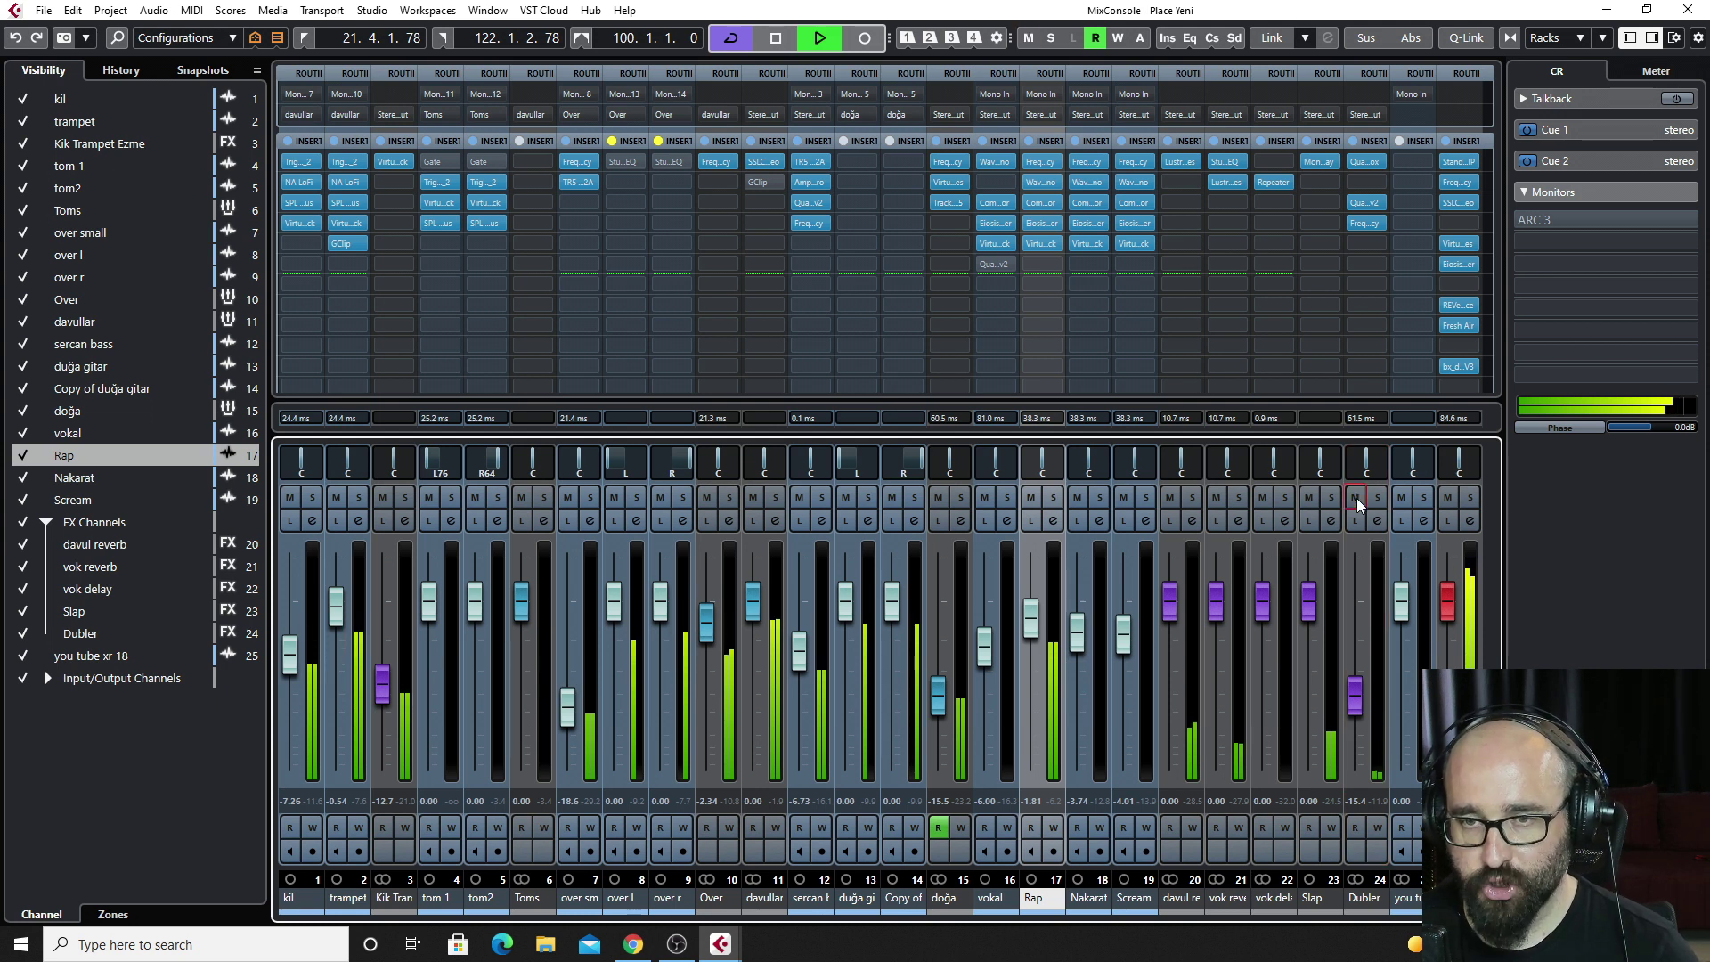
Lower the Dubler channel's fader to -17.8 dB and compare the mix with the channel muted and unmuted.
drag(1355, 696, 1355, 711)
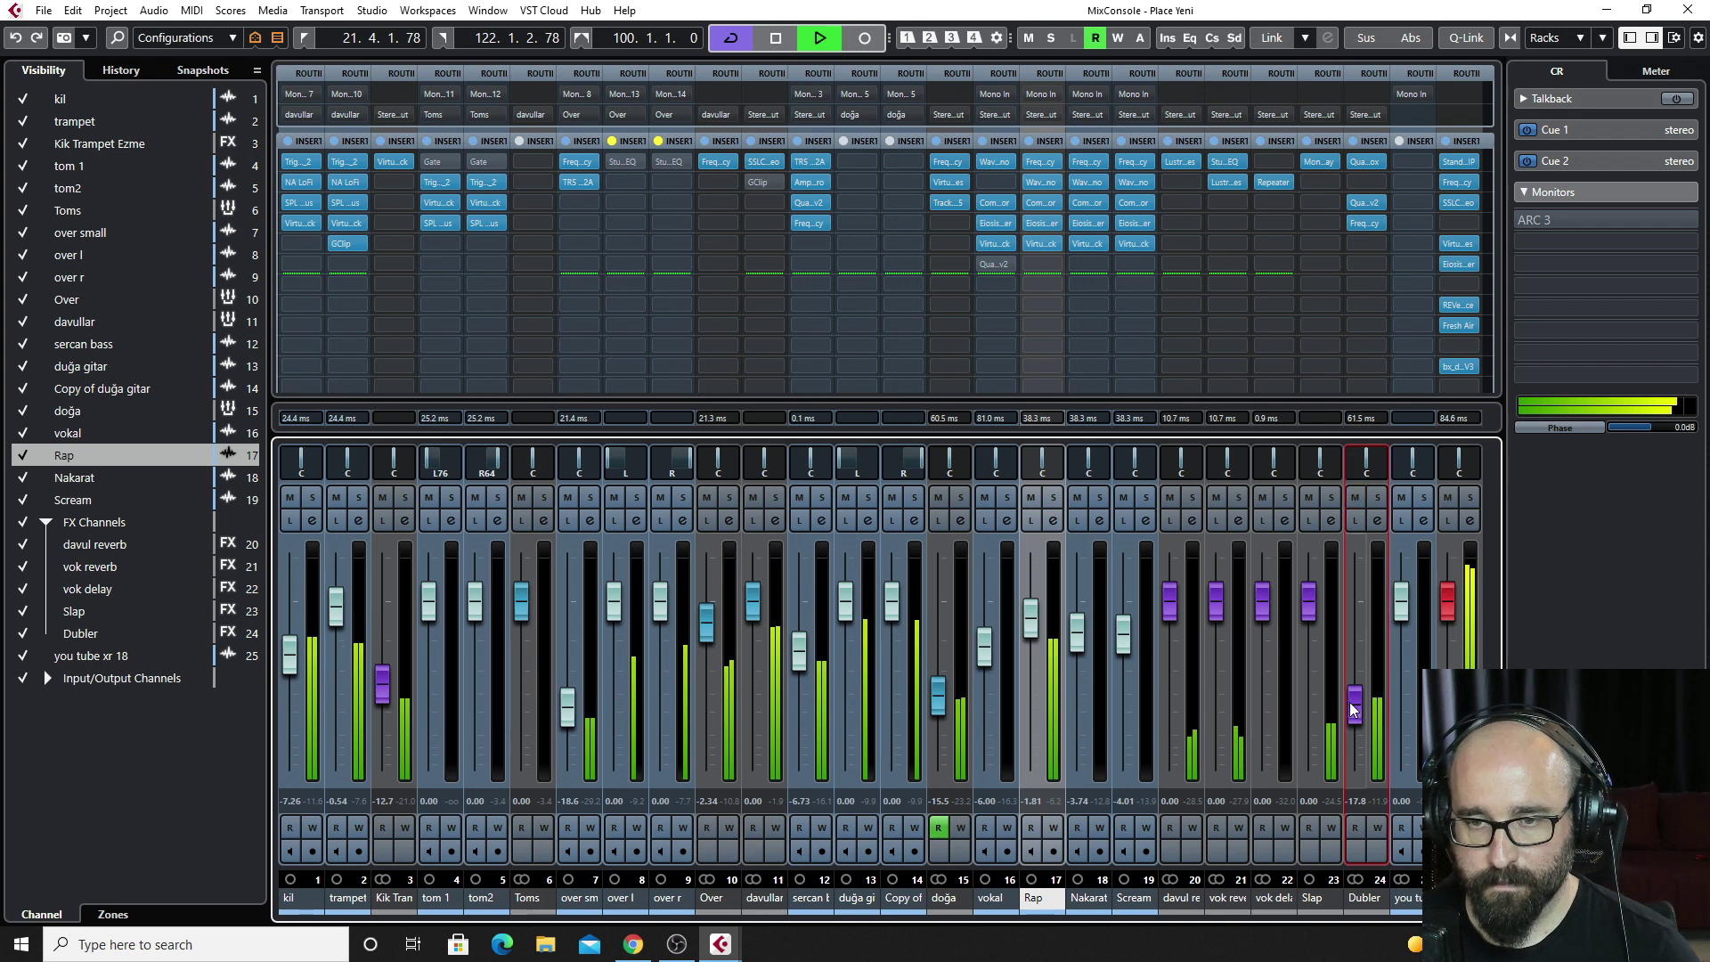
click(1355, 497)
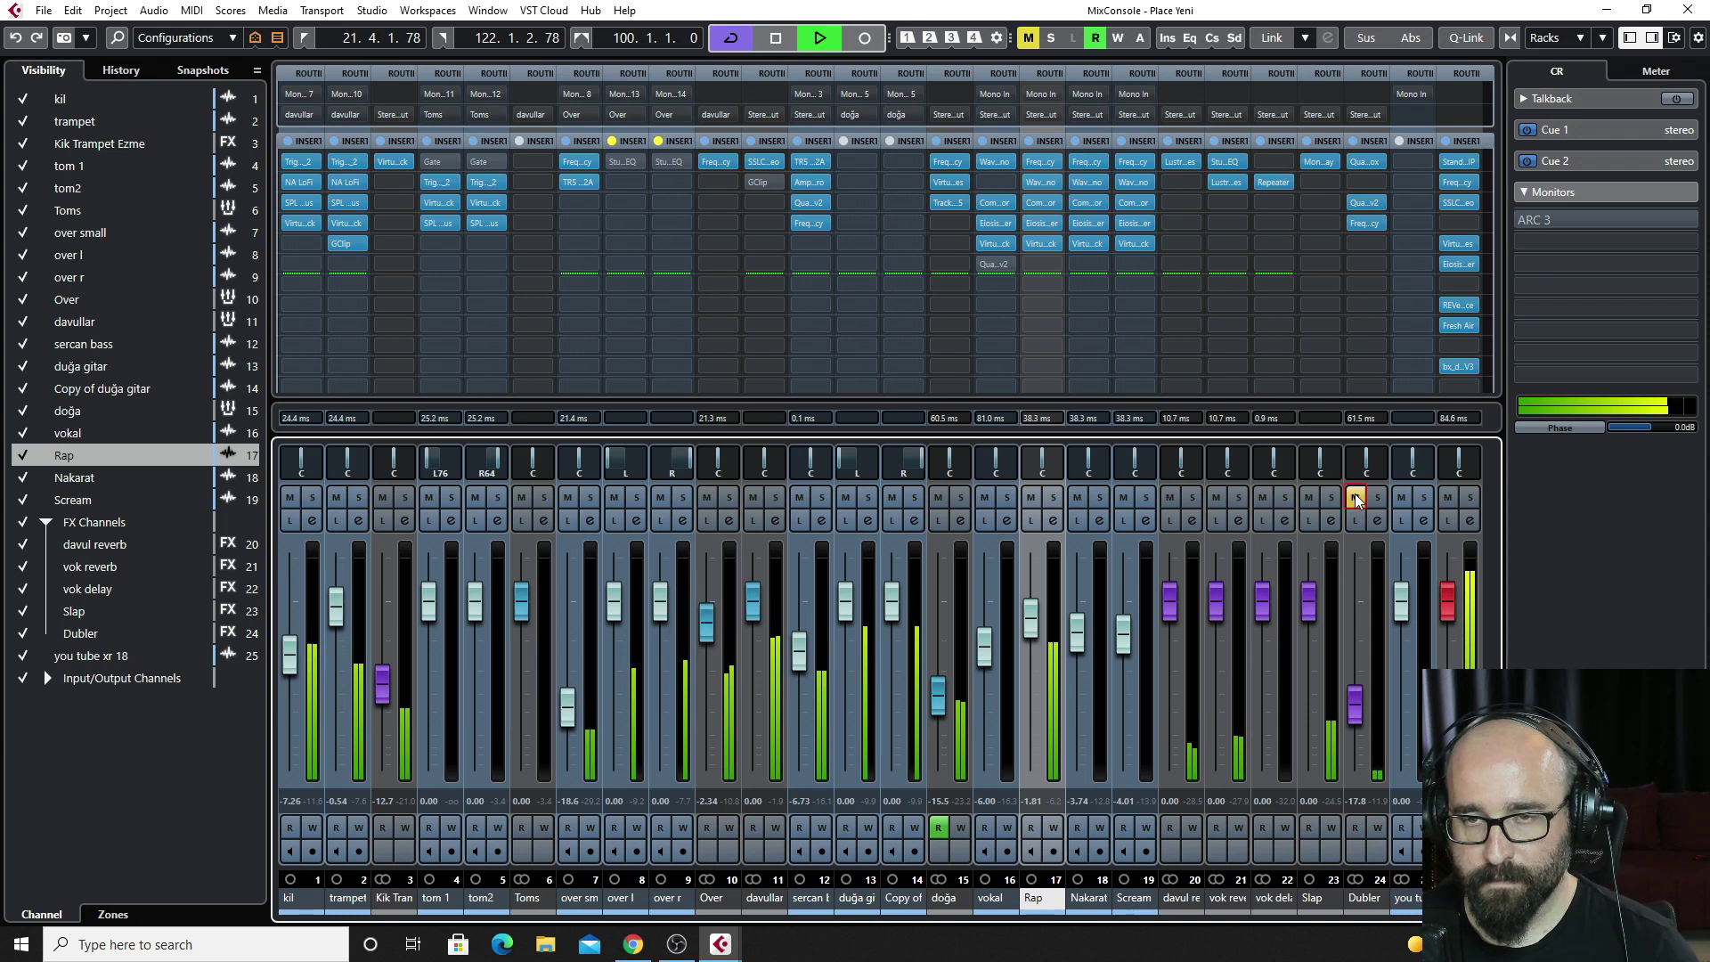
click(1355, 497)
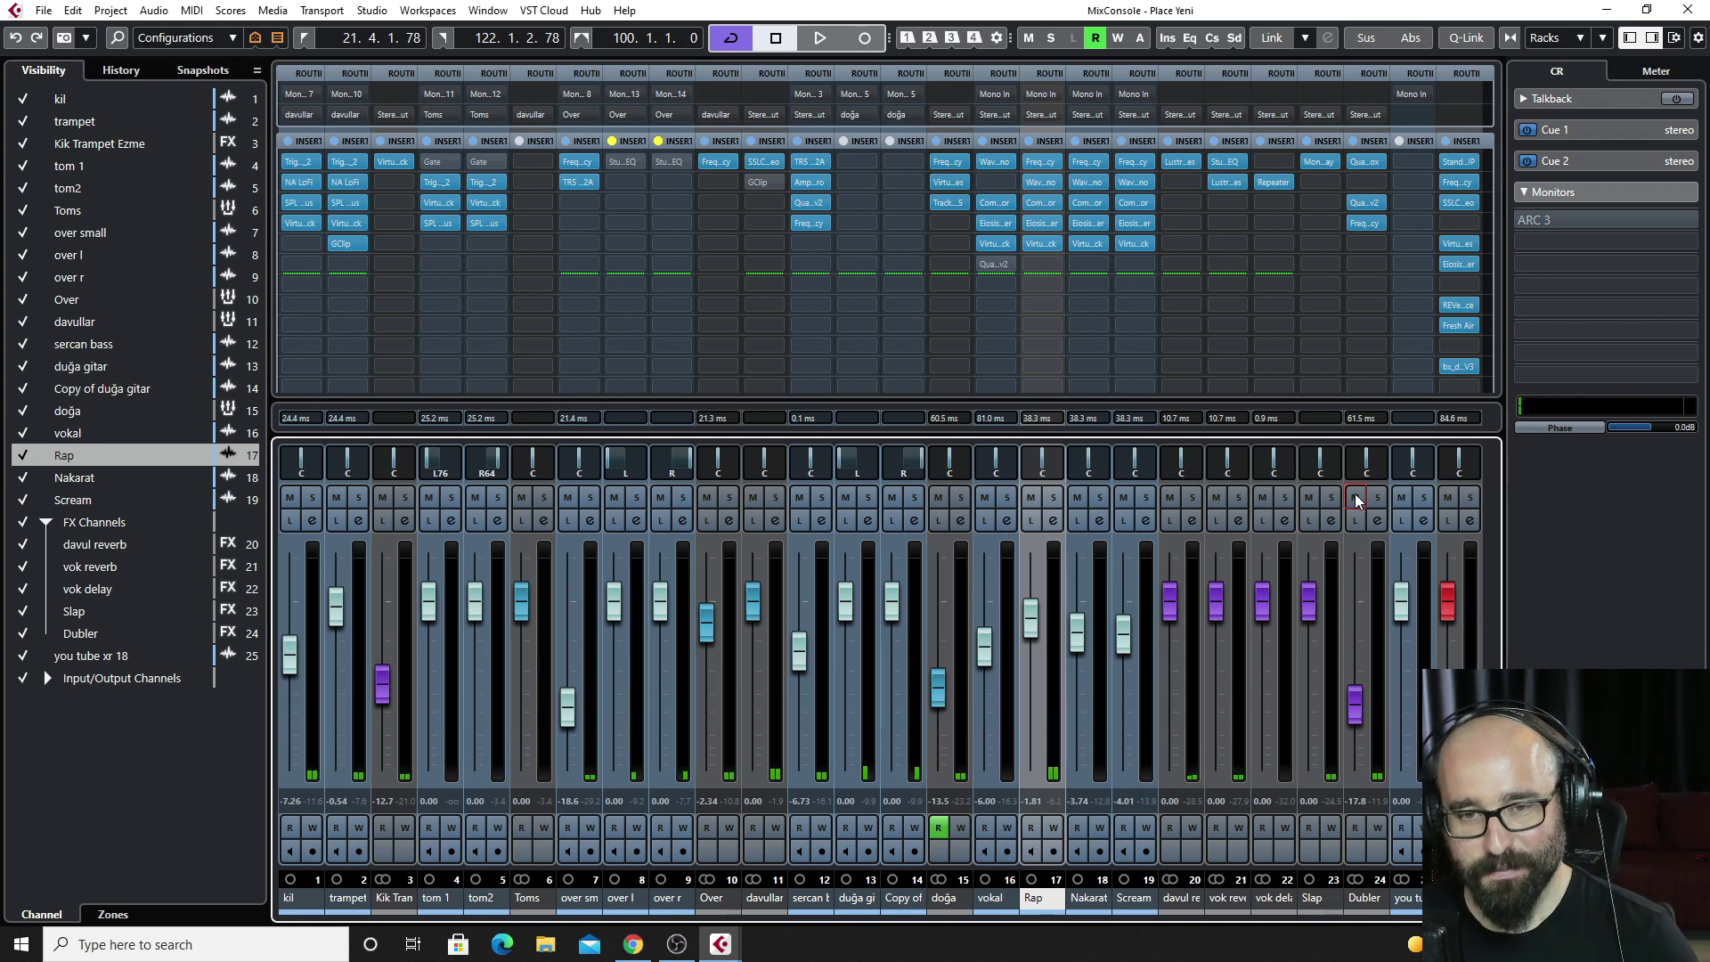
Activate voices 1 and 2 in the Dubler channel's Quadravox and audition the channel with Listen enabled.
click(1369, 160)
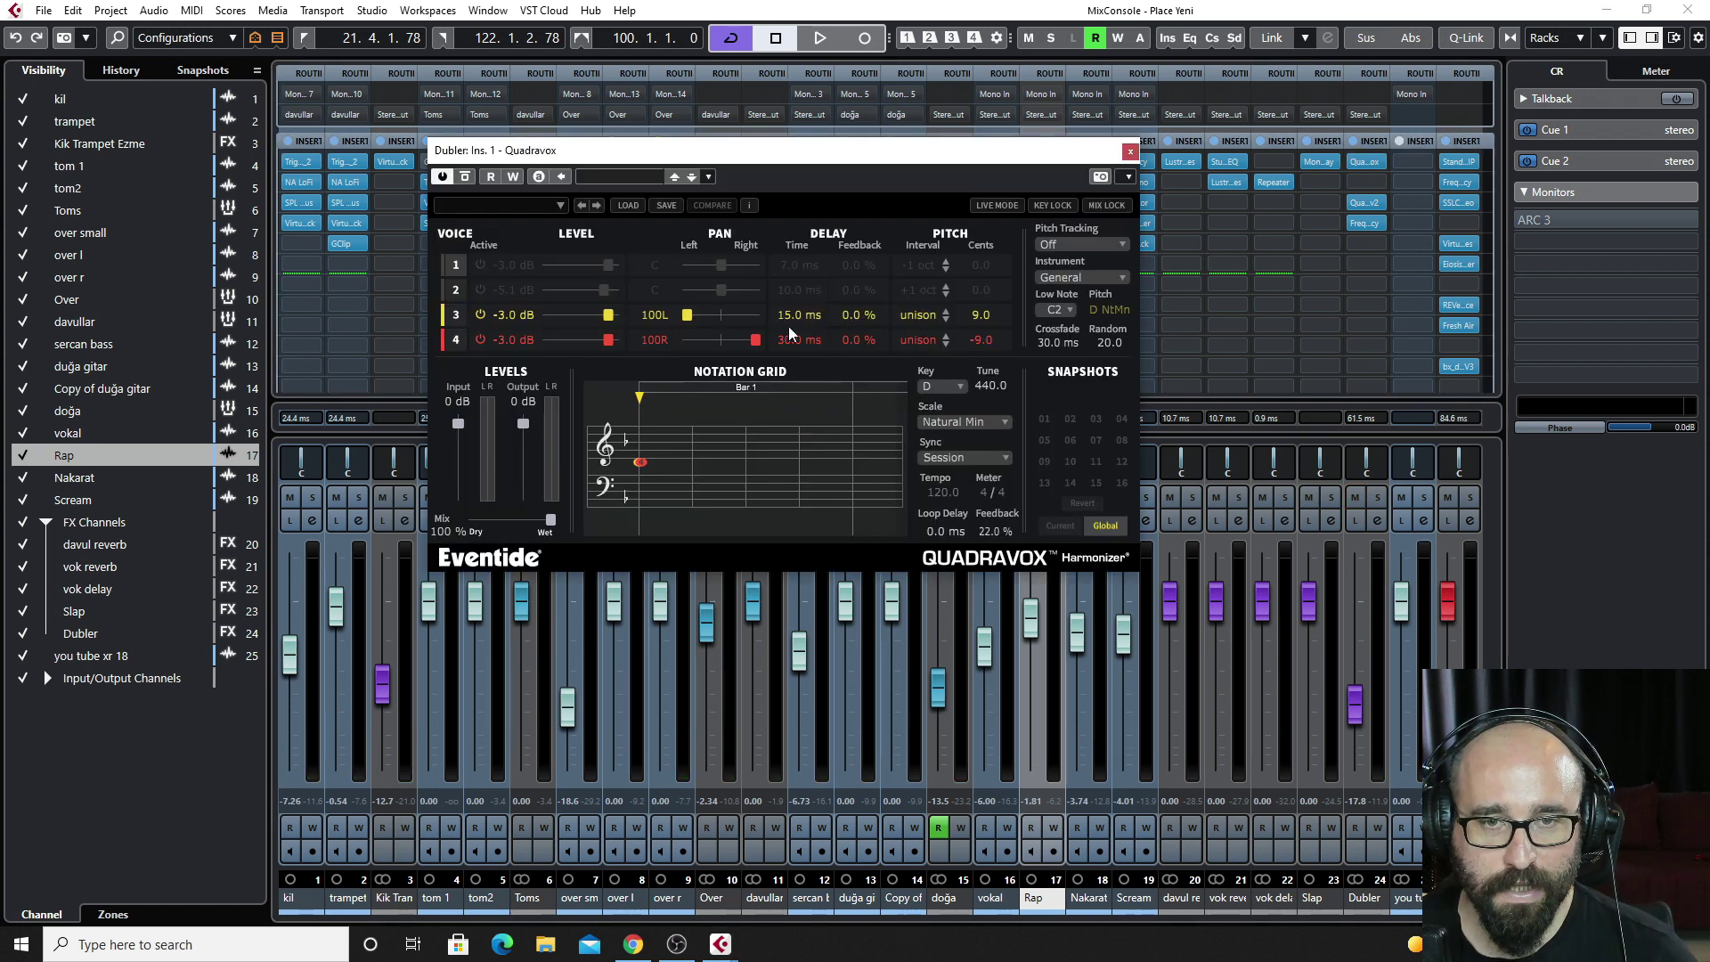
click(479, 290)
click(480, 265)
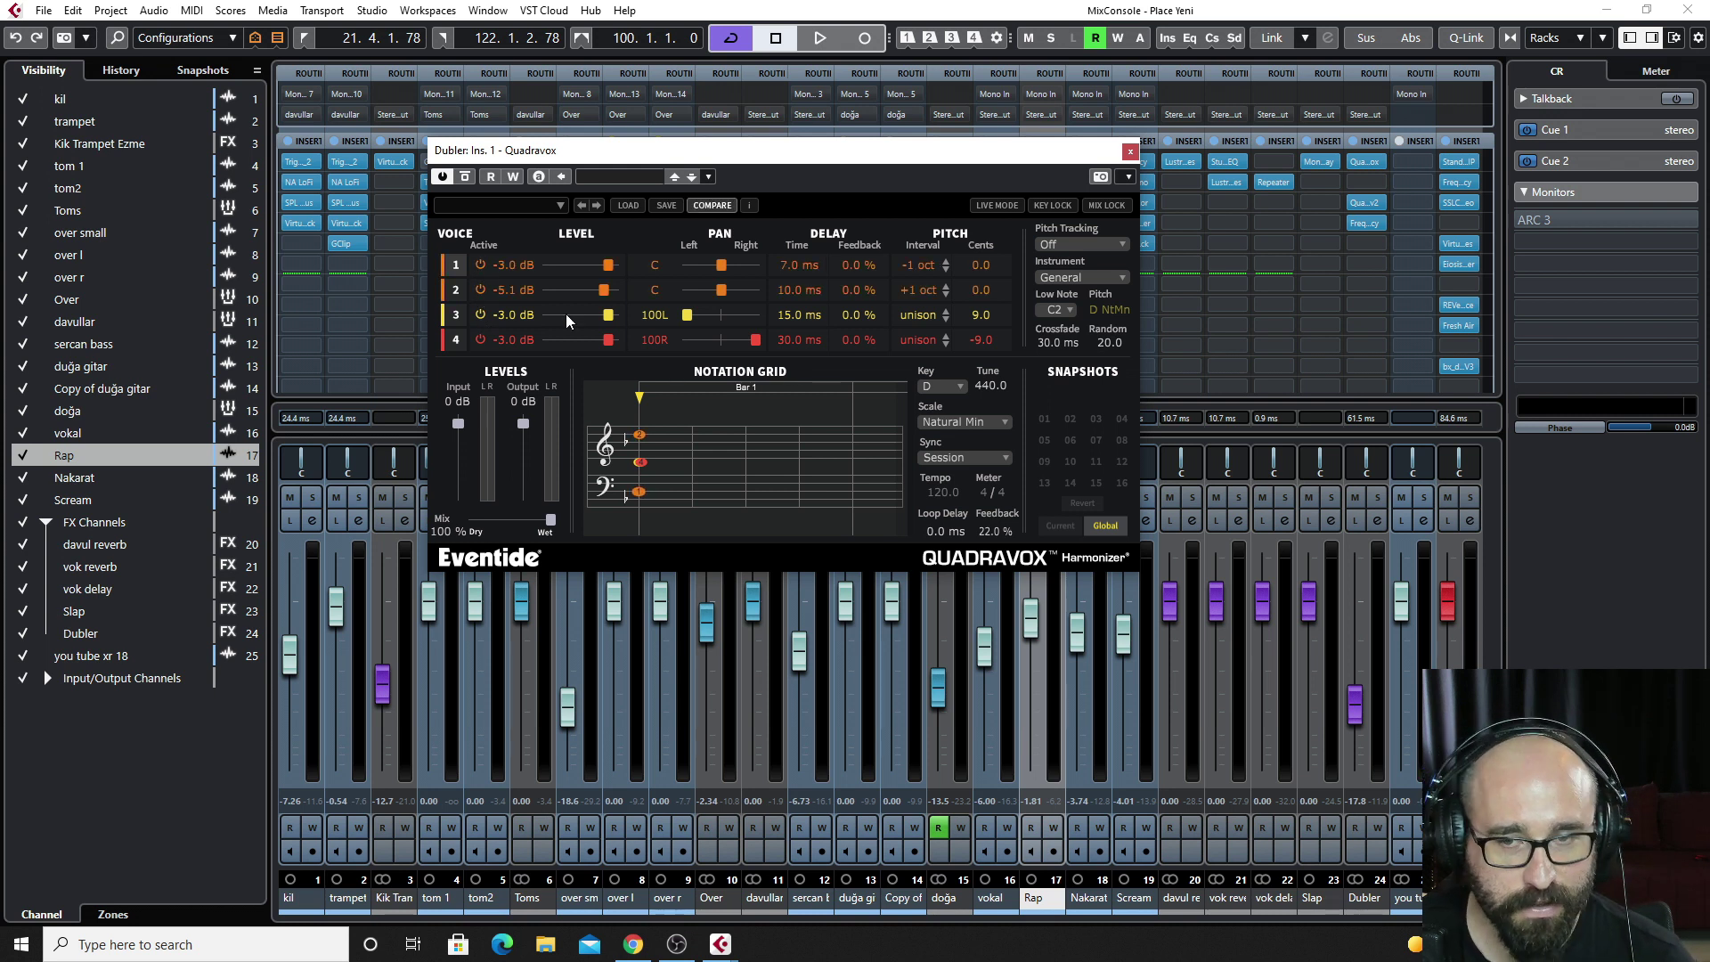
click(1354, 520)
key(space)
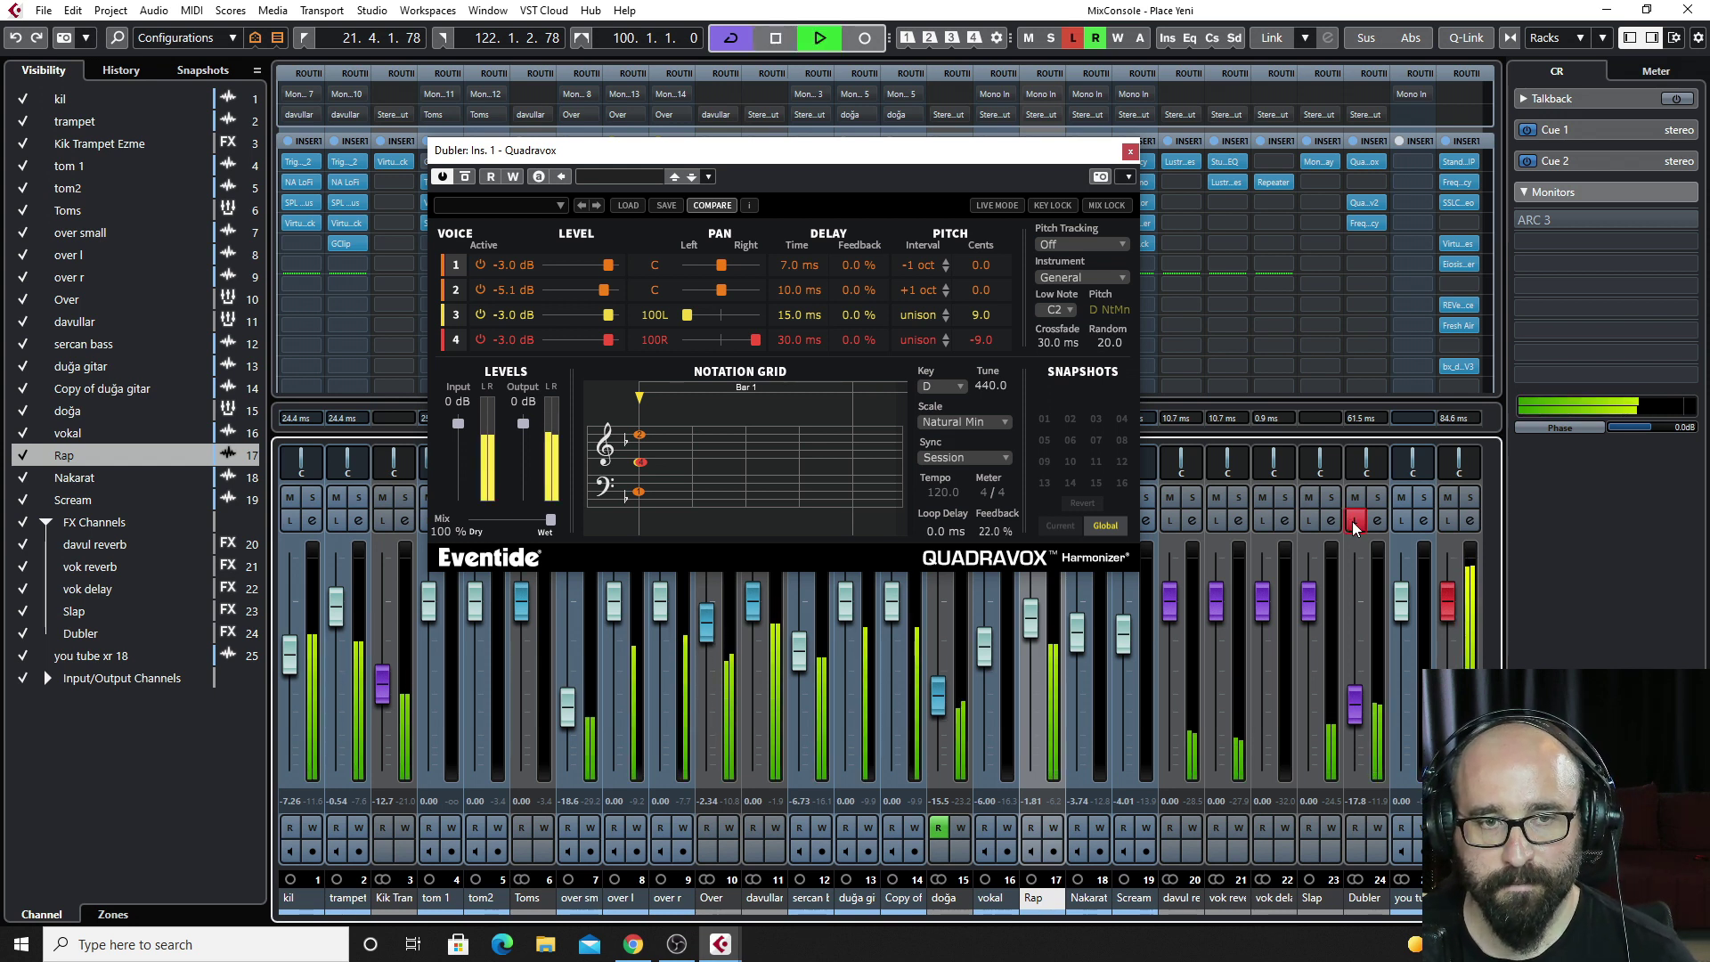
key(space)
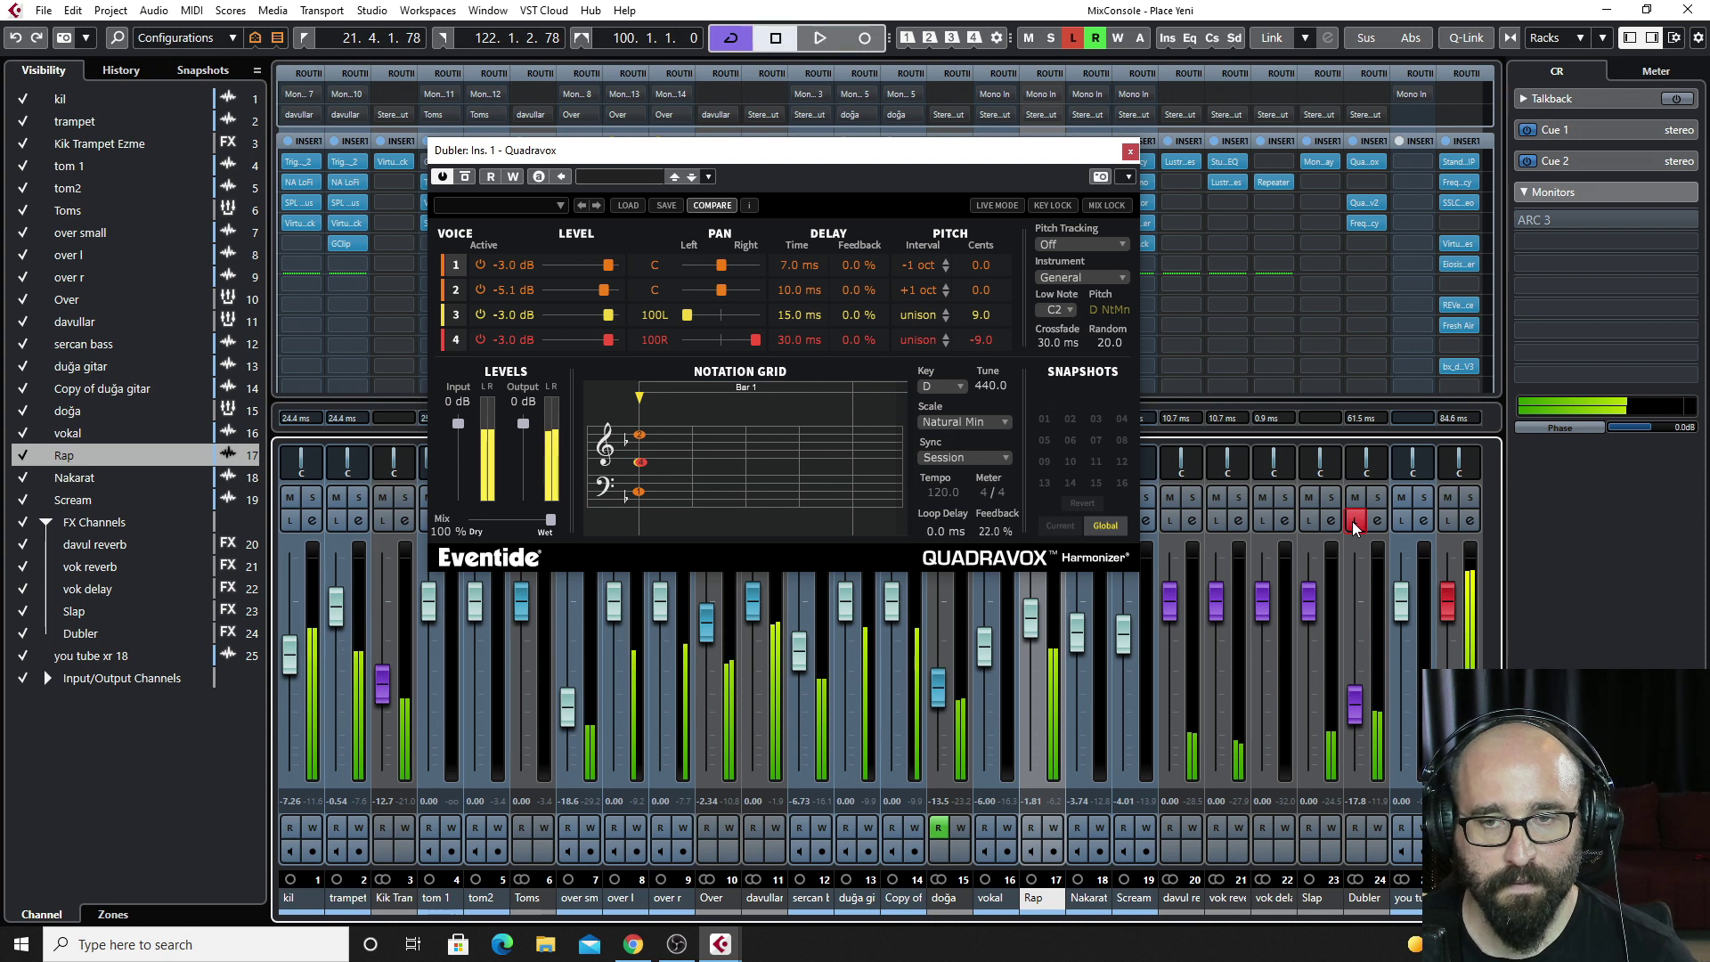
Turn off Listen on the Dubler channel, deactivate Quadravox voices 1 and 2, and close the plug-in.
click(1355, 522)
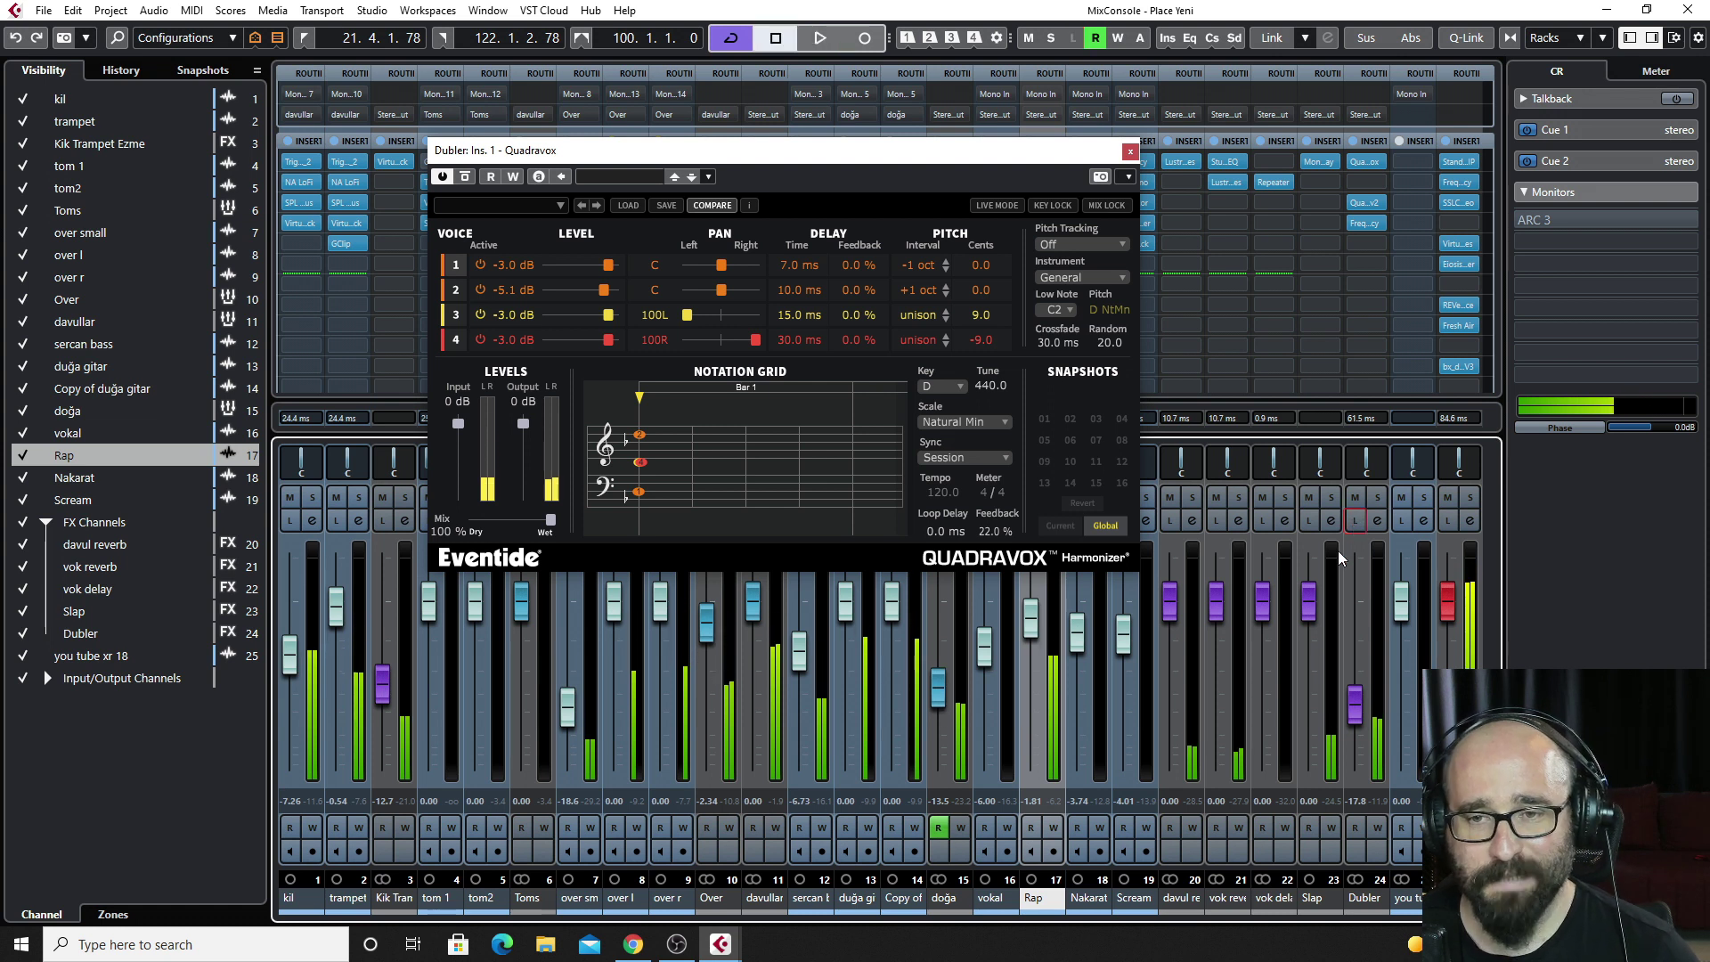
click(478, 264)
click(479, 290)
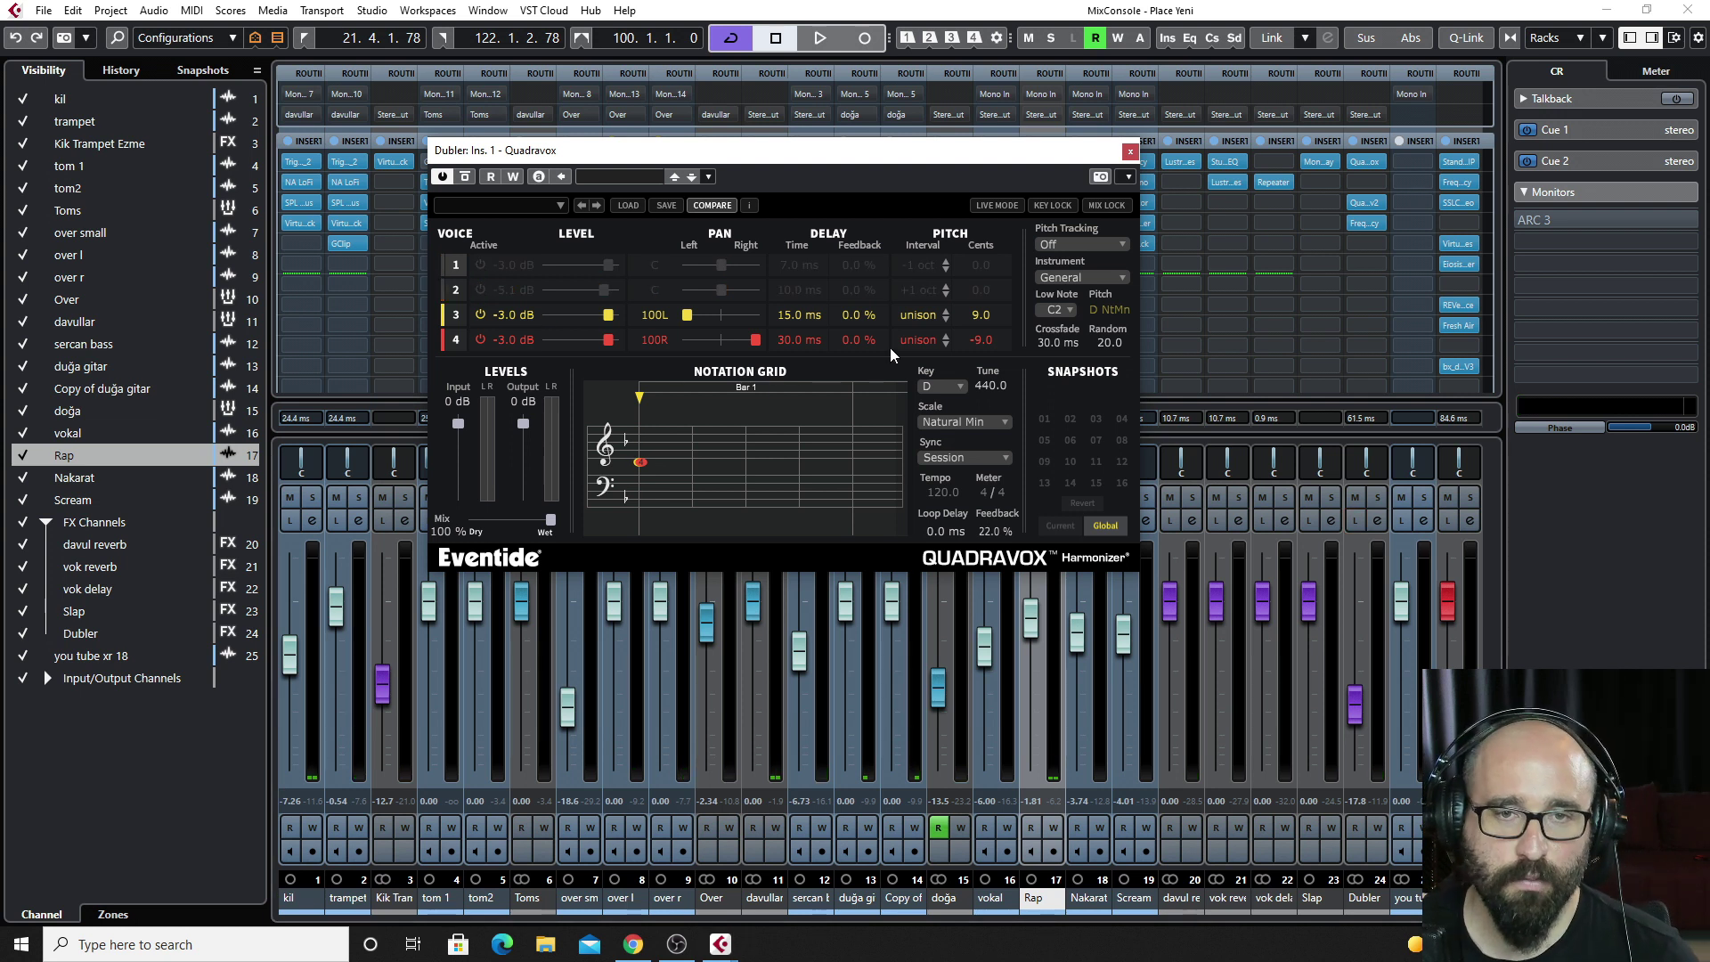
click(1129, 151)
Show the Rap track's sends and open the doğa channel's Trackspacer 2.5 insert, moving its window clear of the channel.
scroll(1019, 357, down, 5)
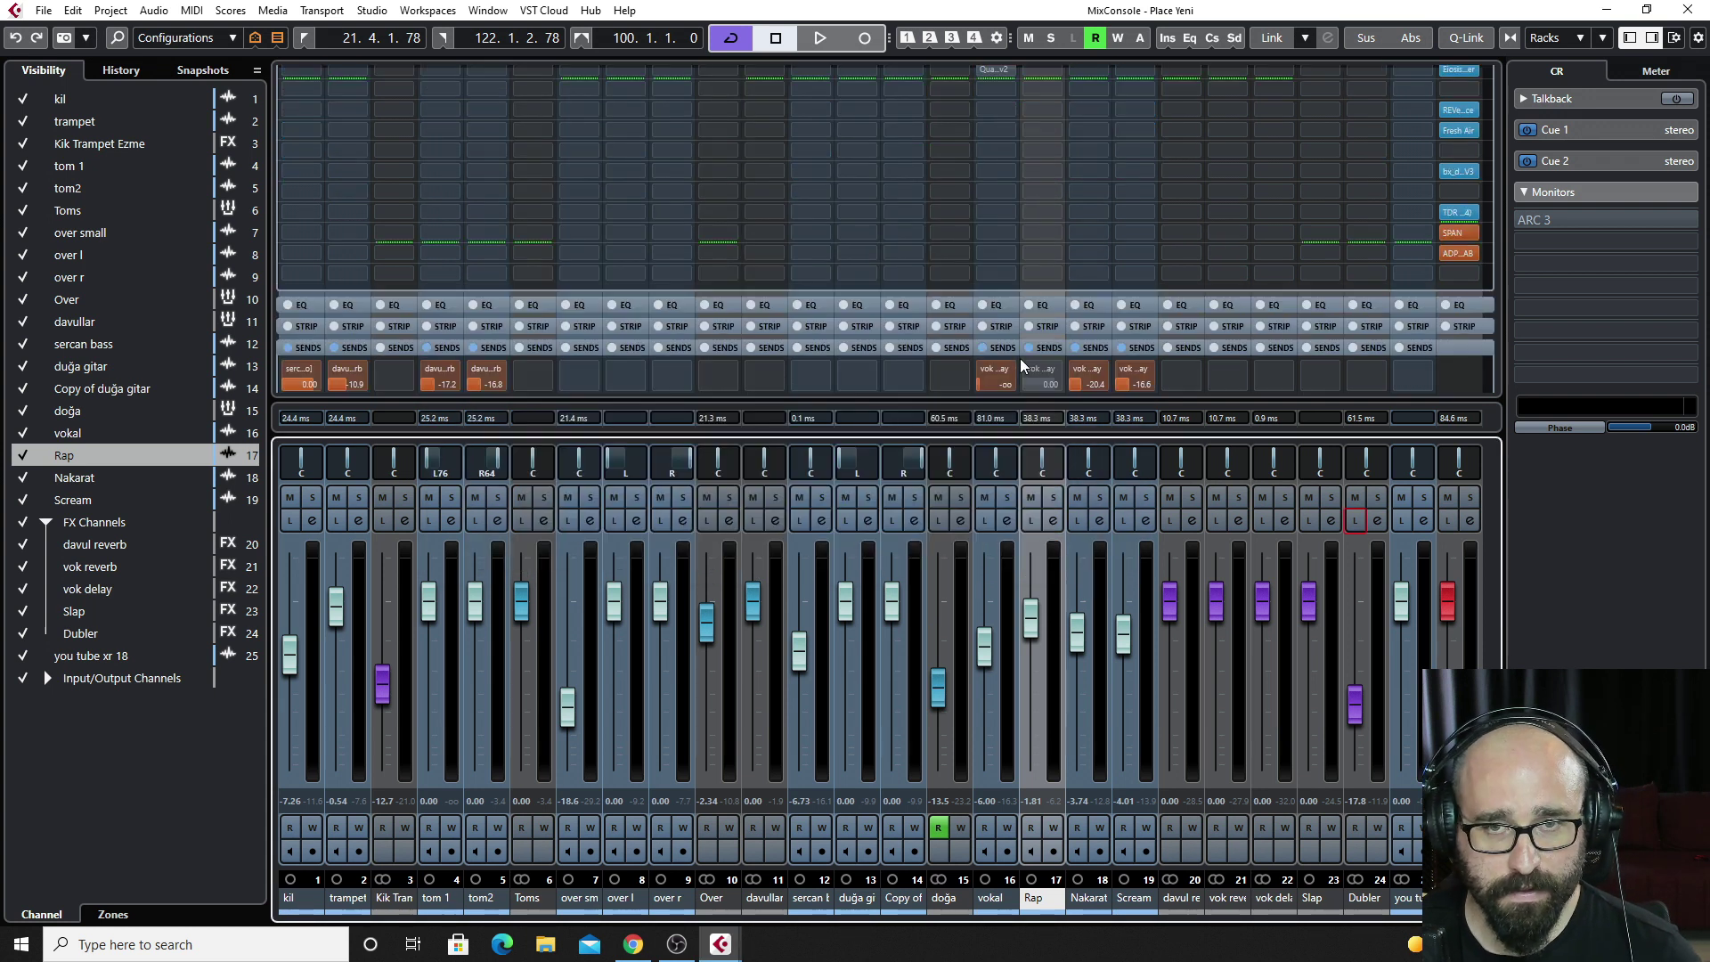
scroll(1018, 351, down, 1)
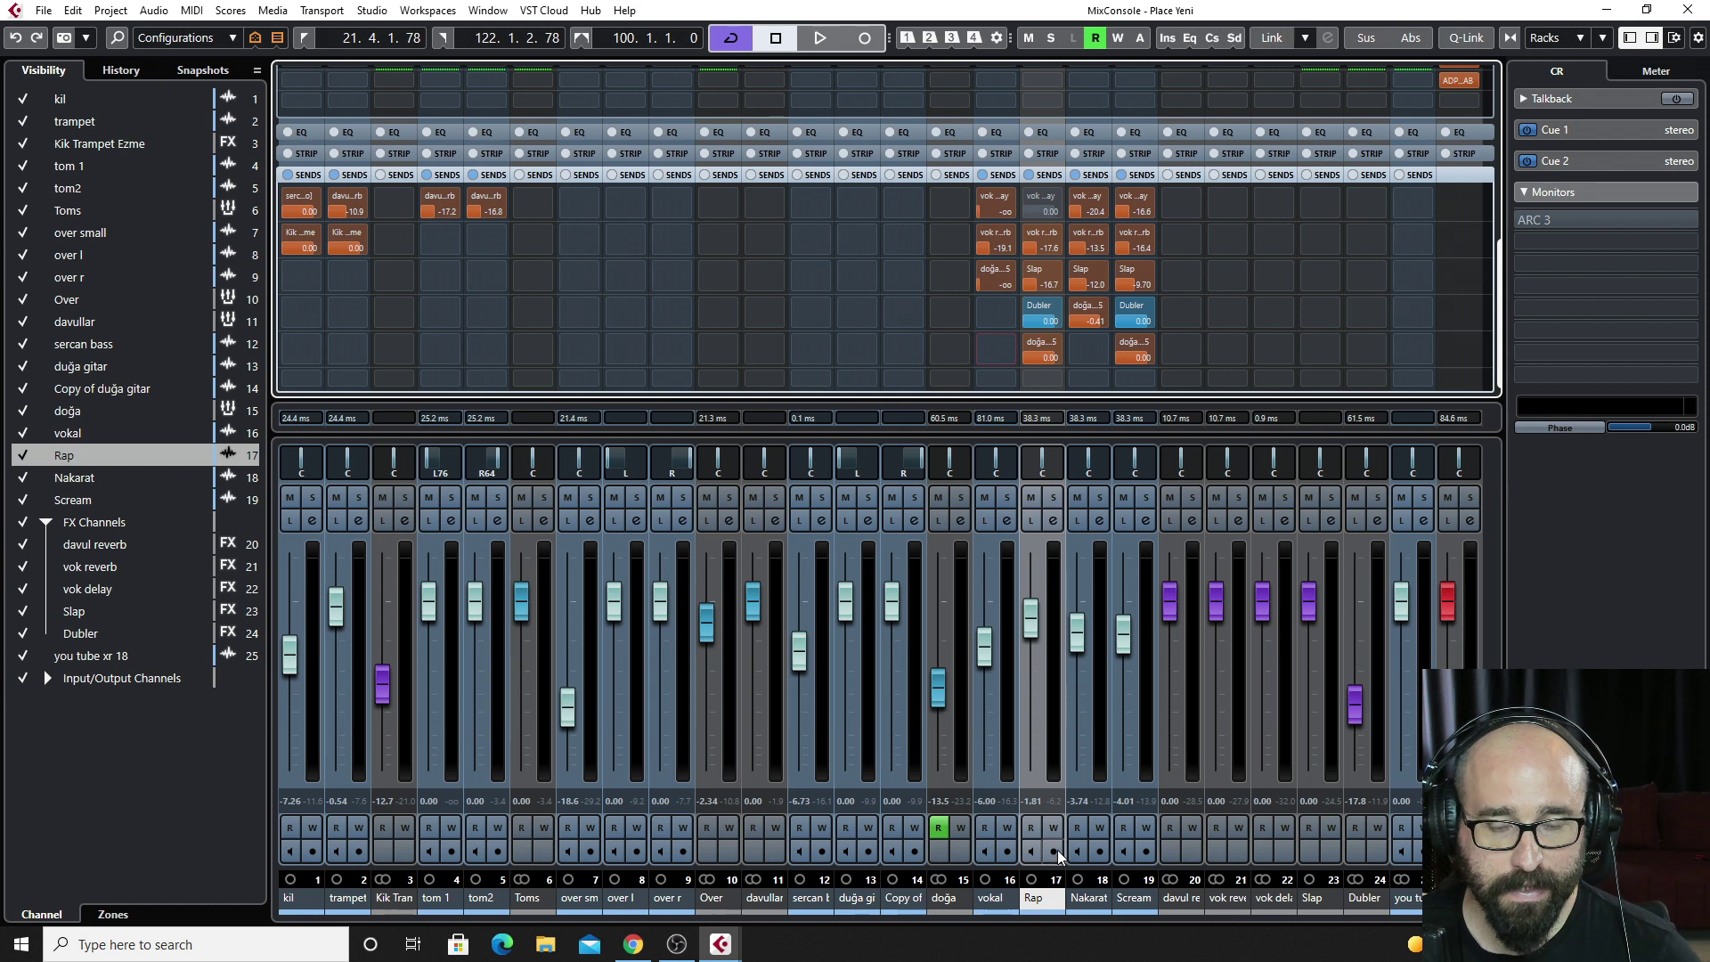
scroll(942, 361, up, 4)
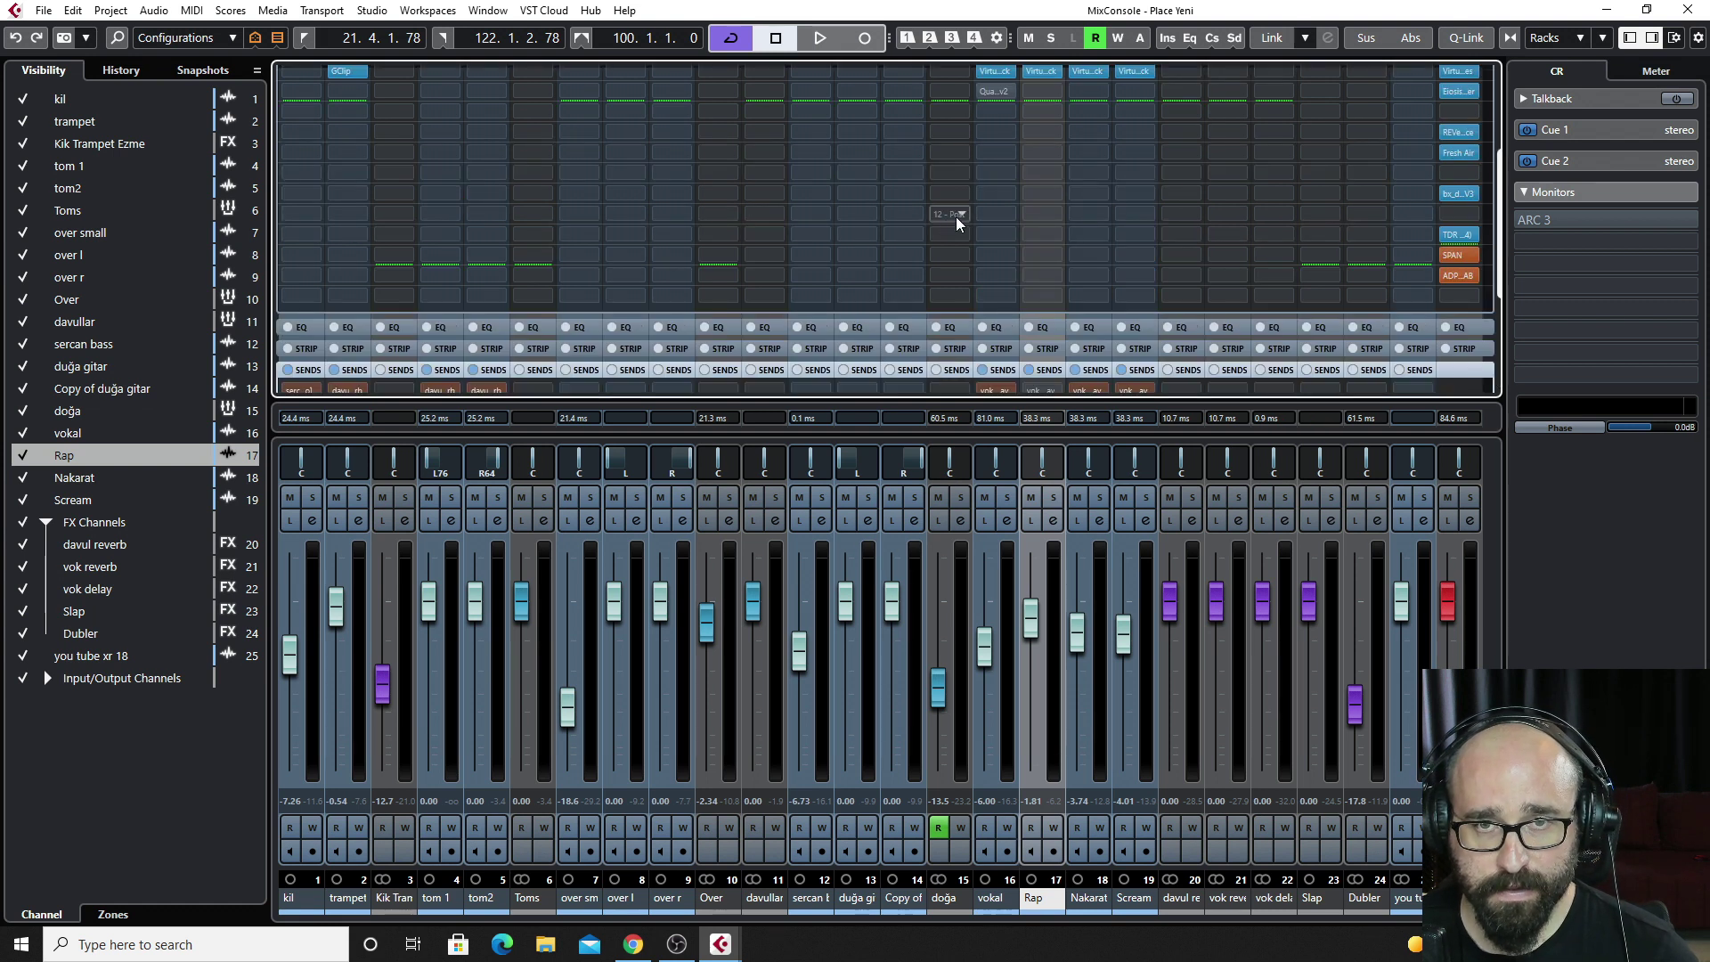
scroll(953, 210, up, 3)
click(948, 95)
drag(563, 95, 586, 92)
Play the full mix to watch Trackspacer's frequency ducking on the doğa channel, and close the plug-in.
mouse_move(595, 449)
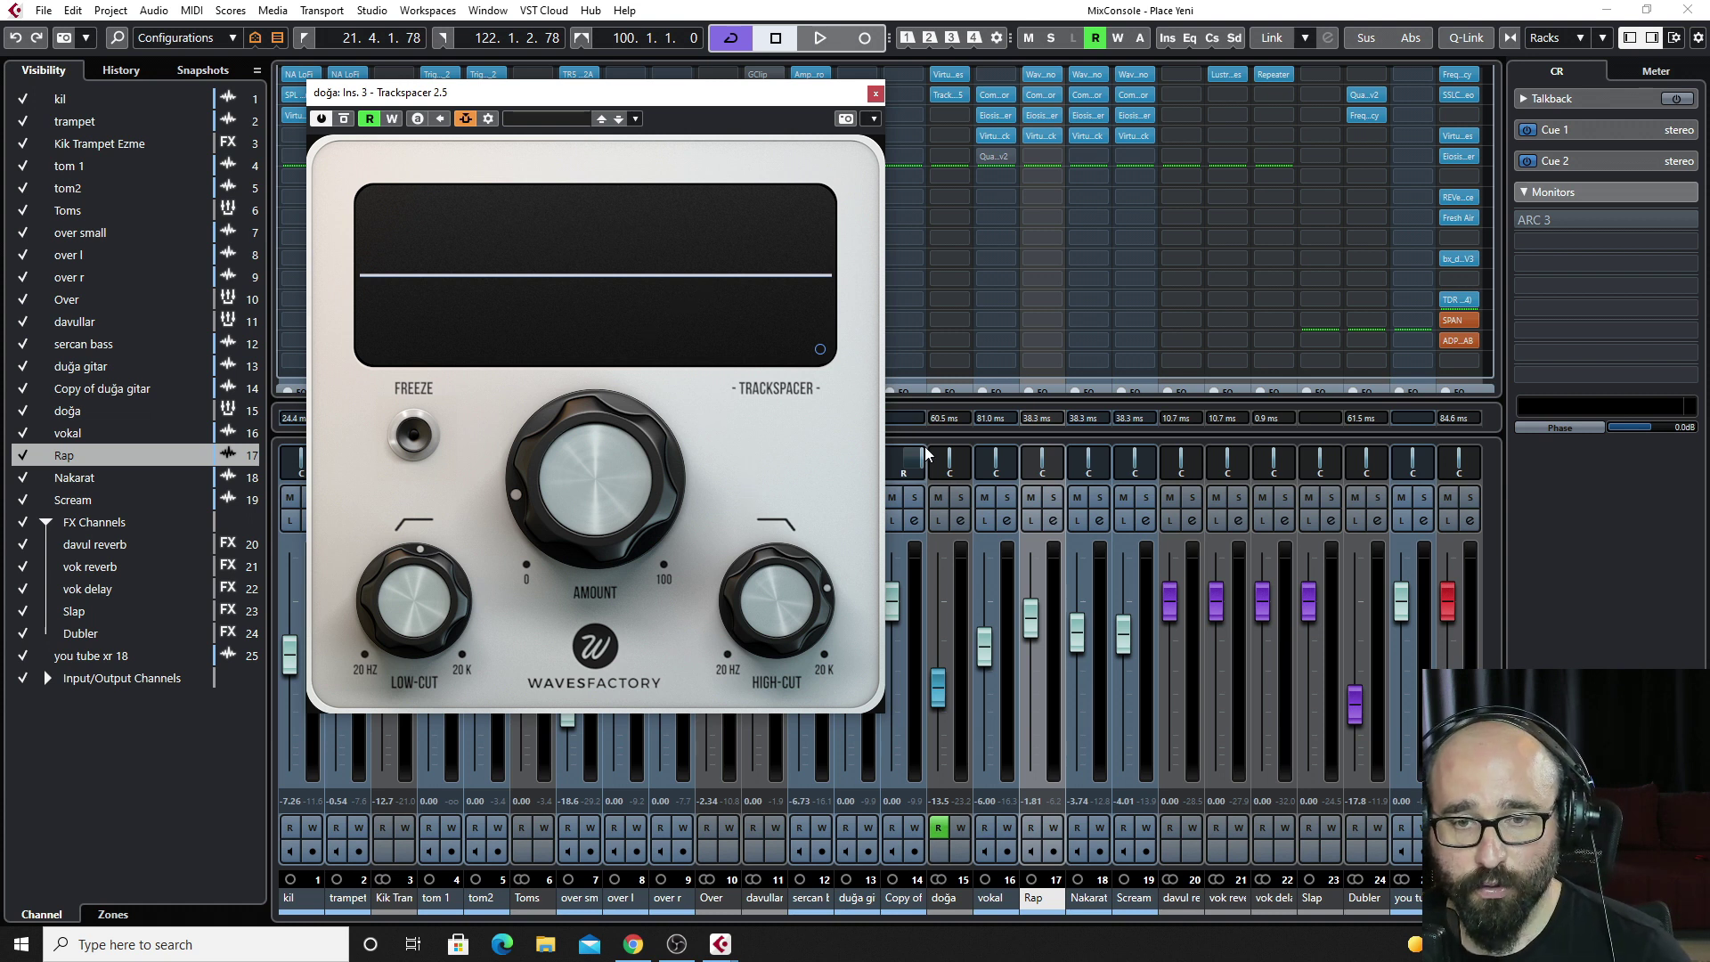
click(820, 38)
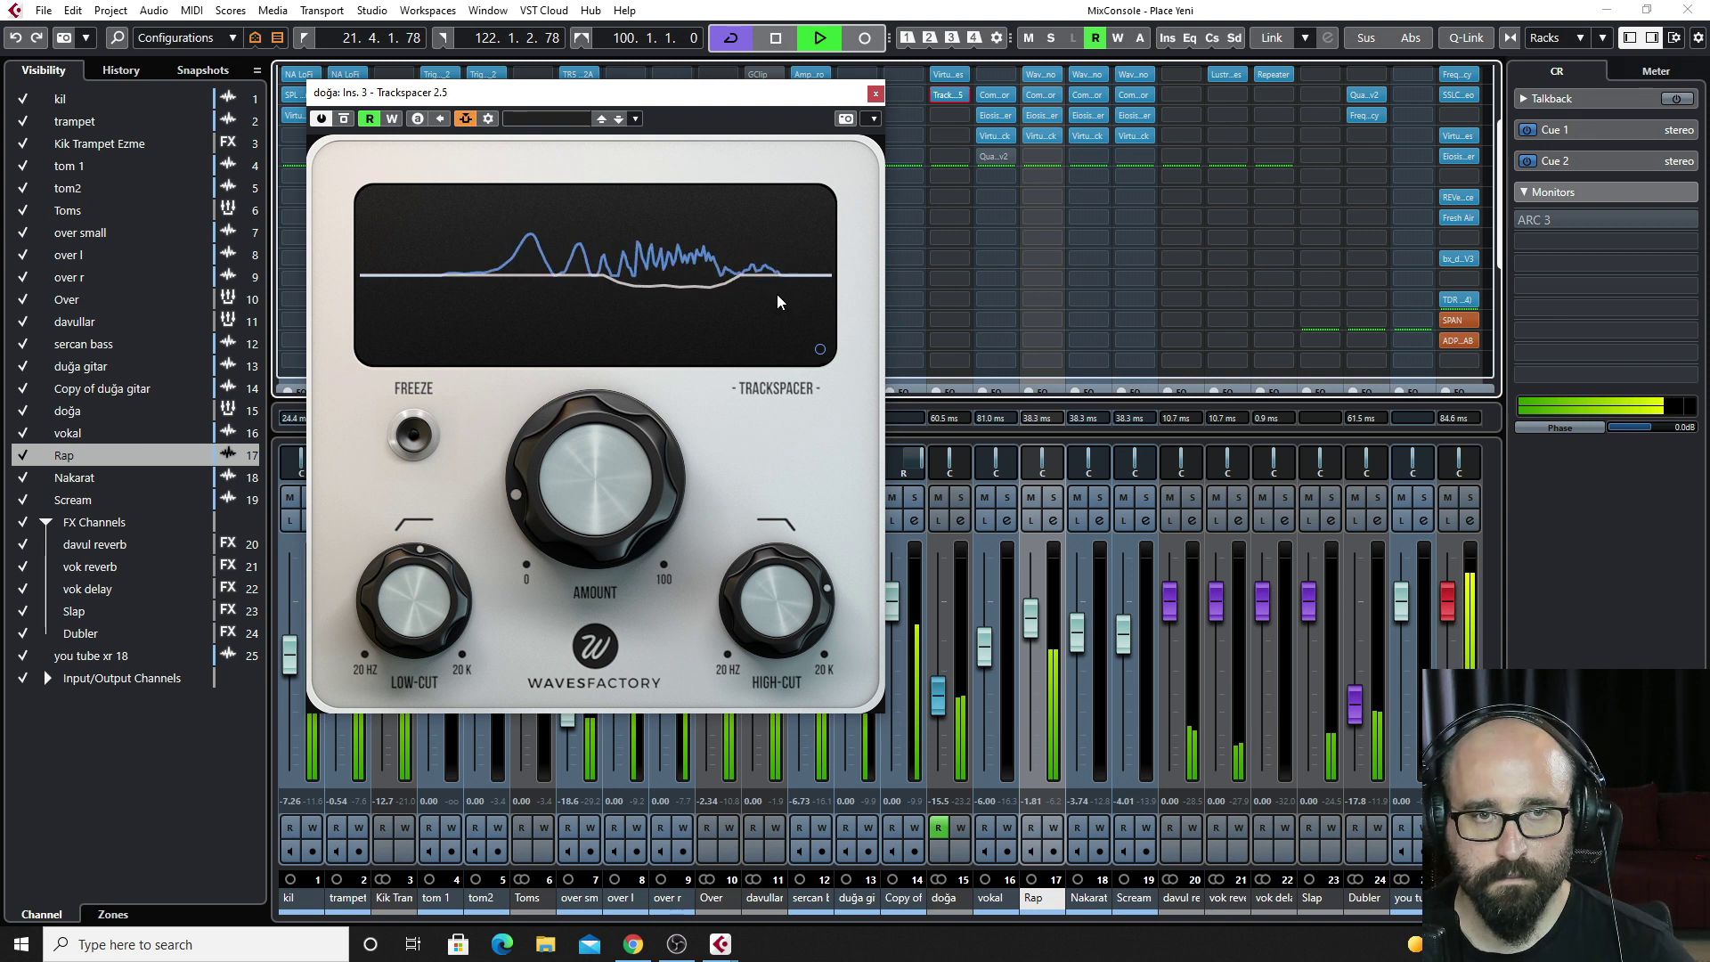
click(875, 94)
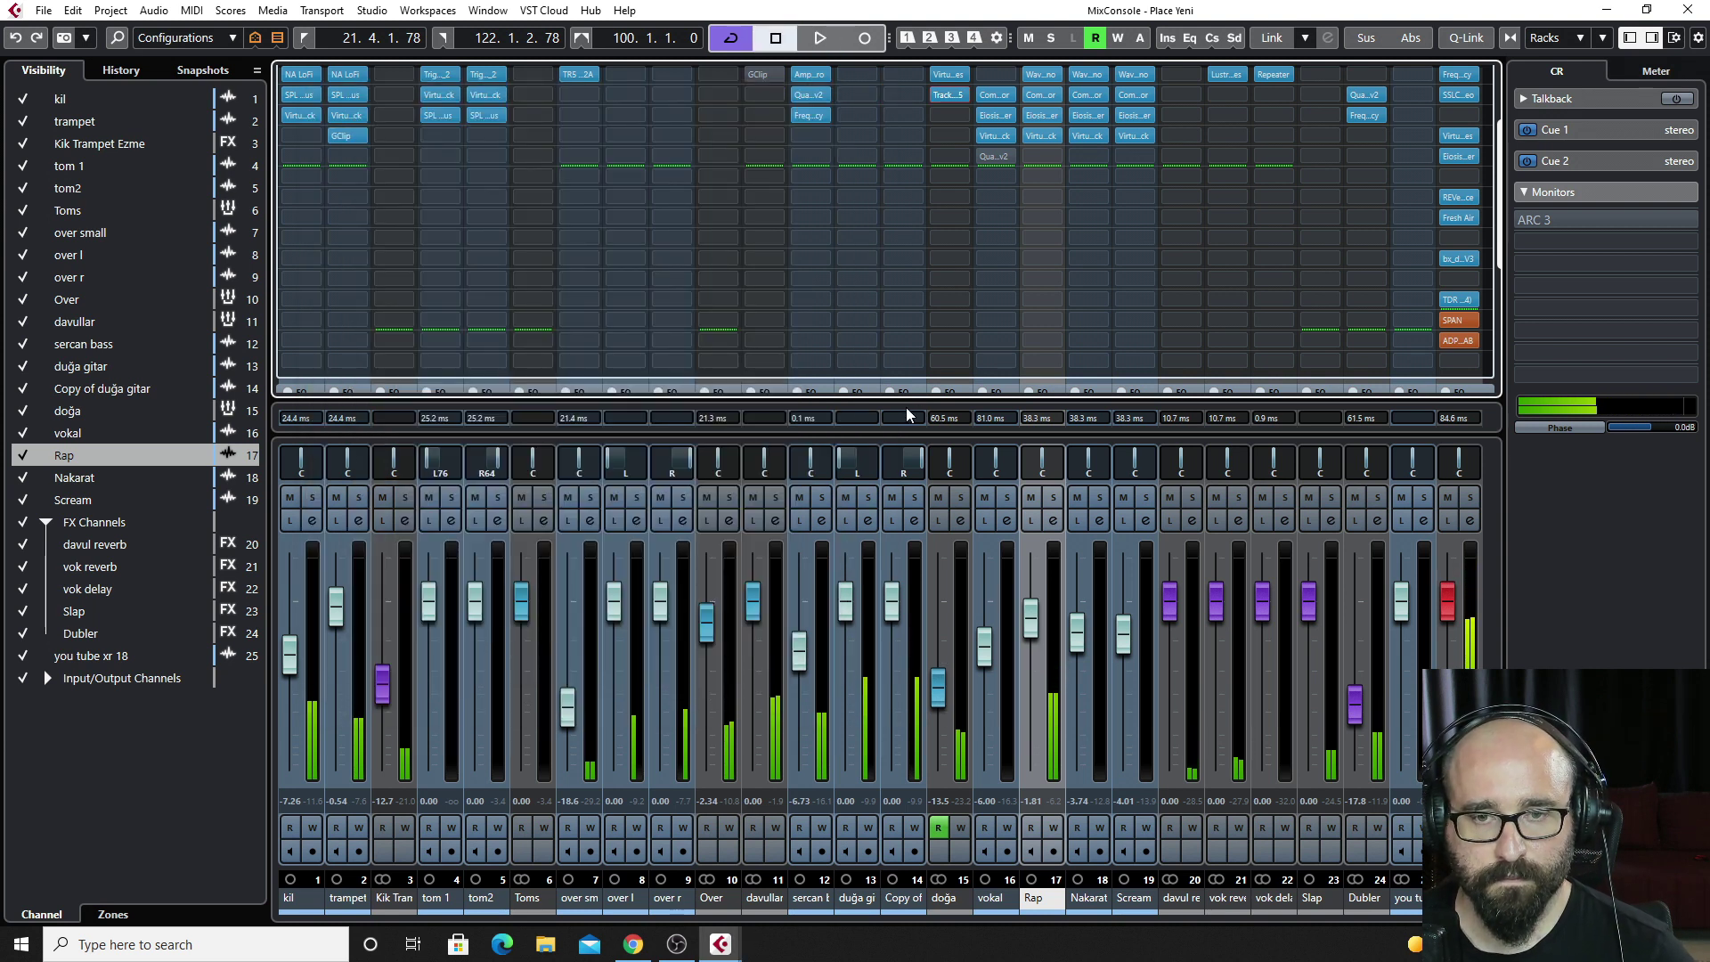